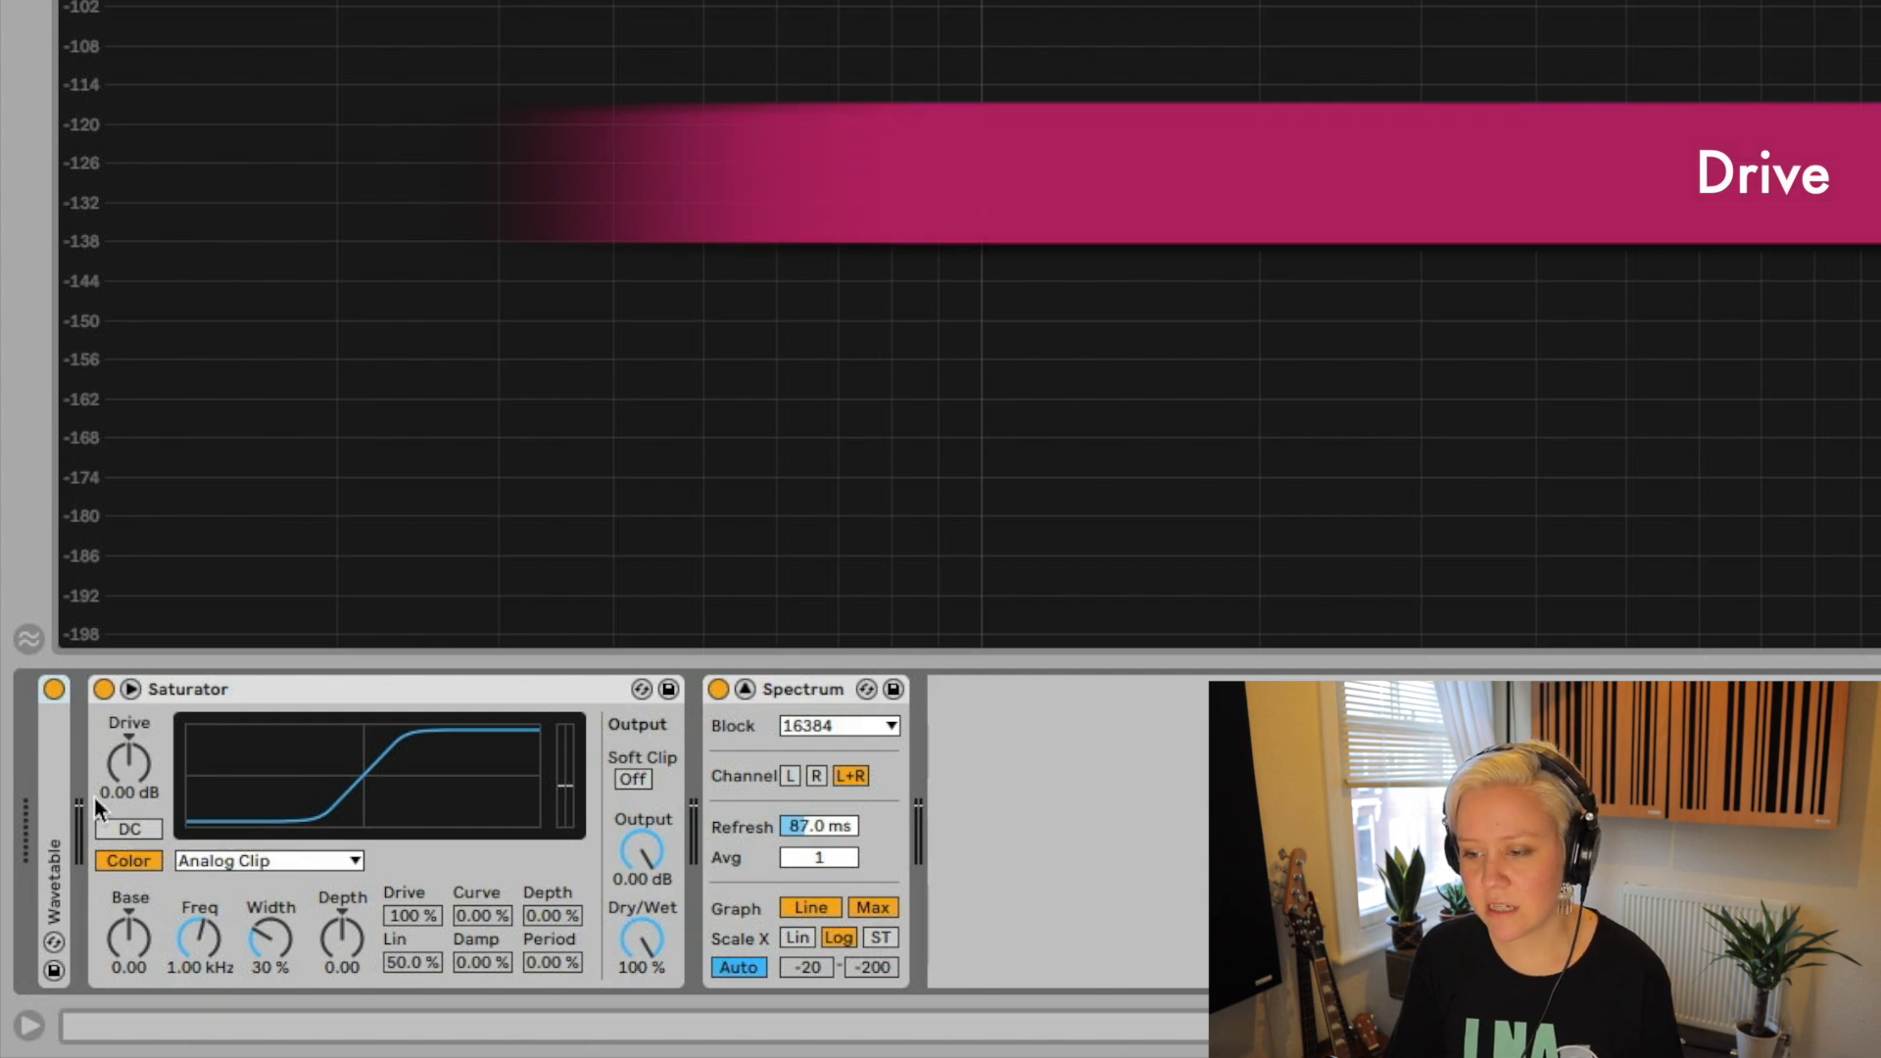
Raise the Saturator's main Drive to 21.7 dB while the Wavetable clip plays.
drag(128, 762, 128, 734)
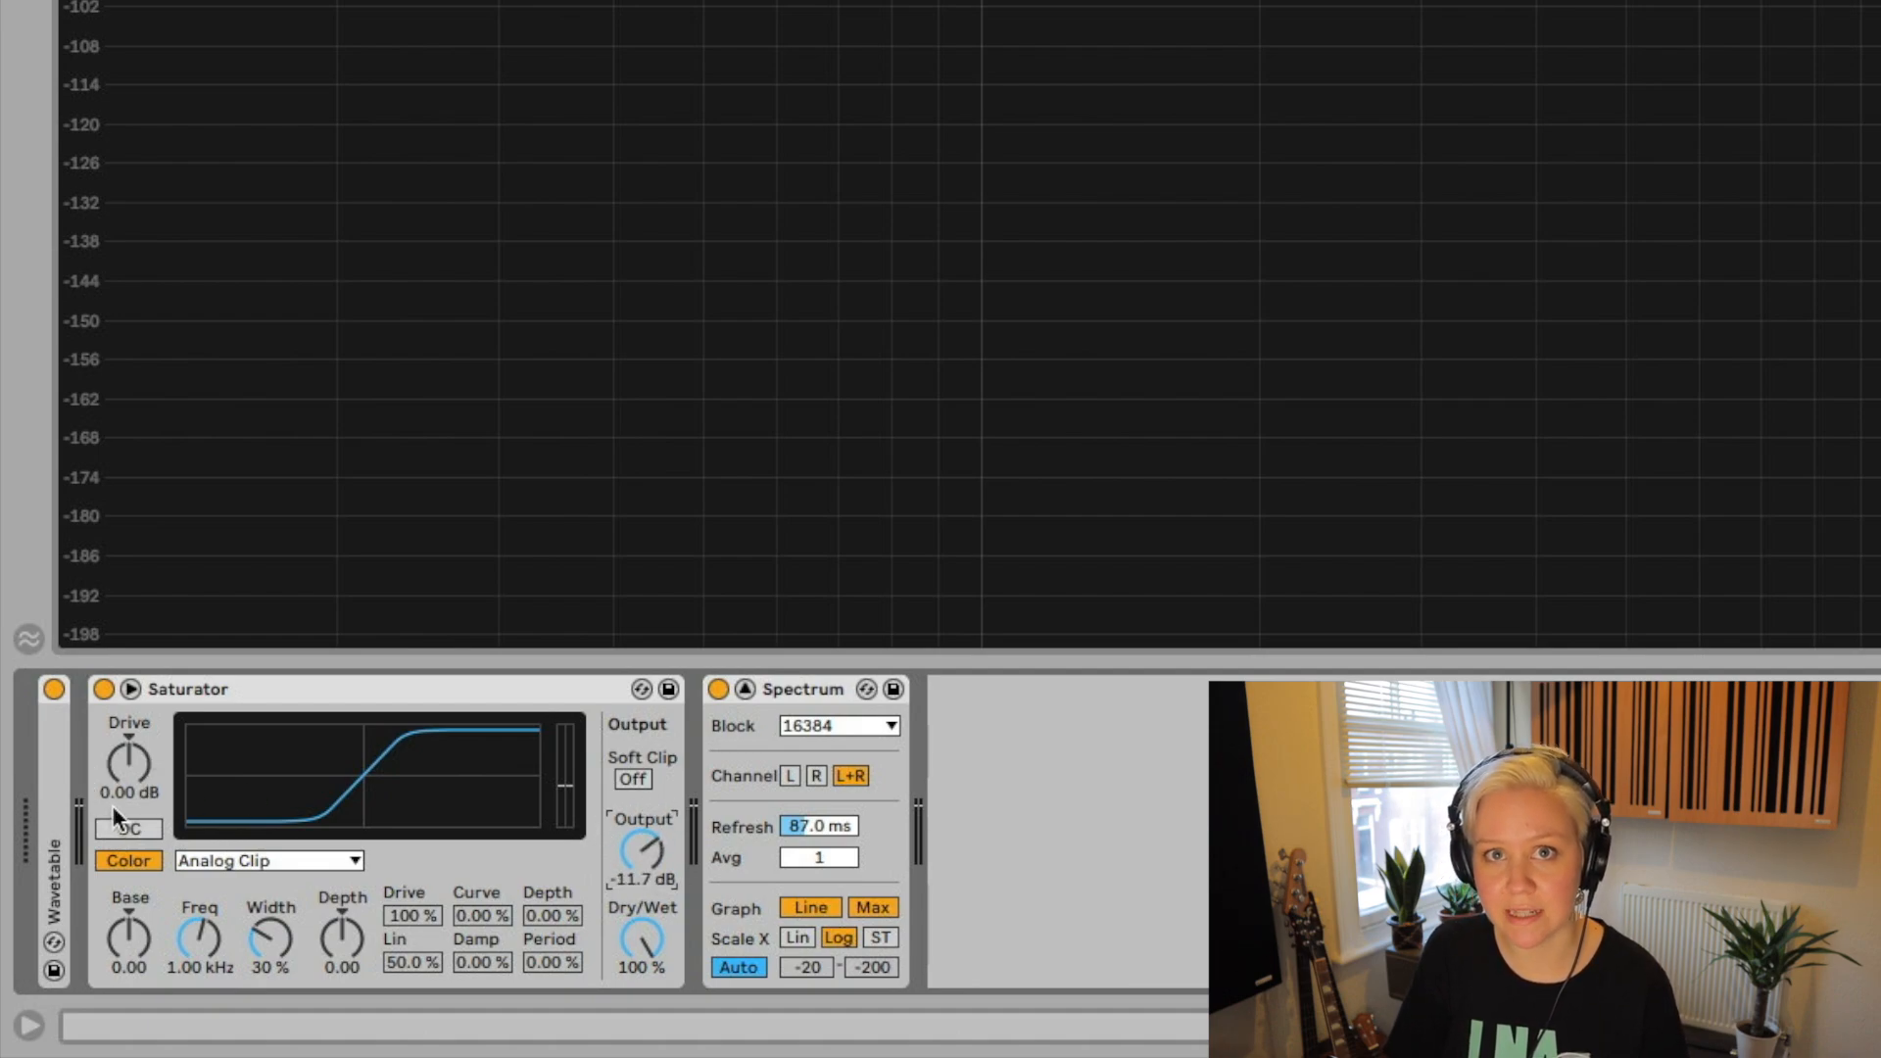
drag(111, 805, 111, 754)
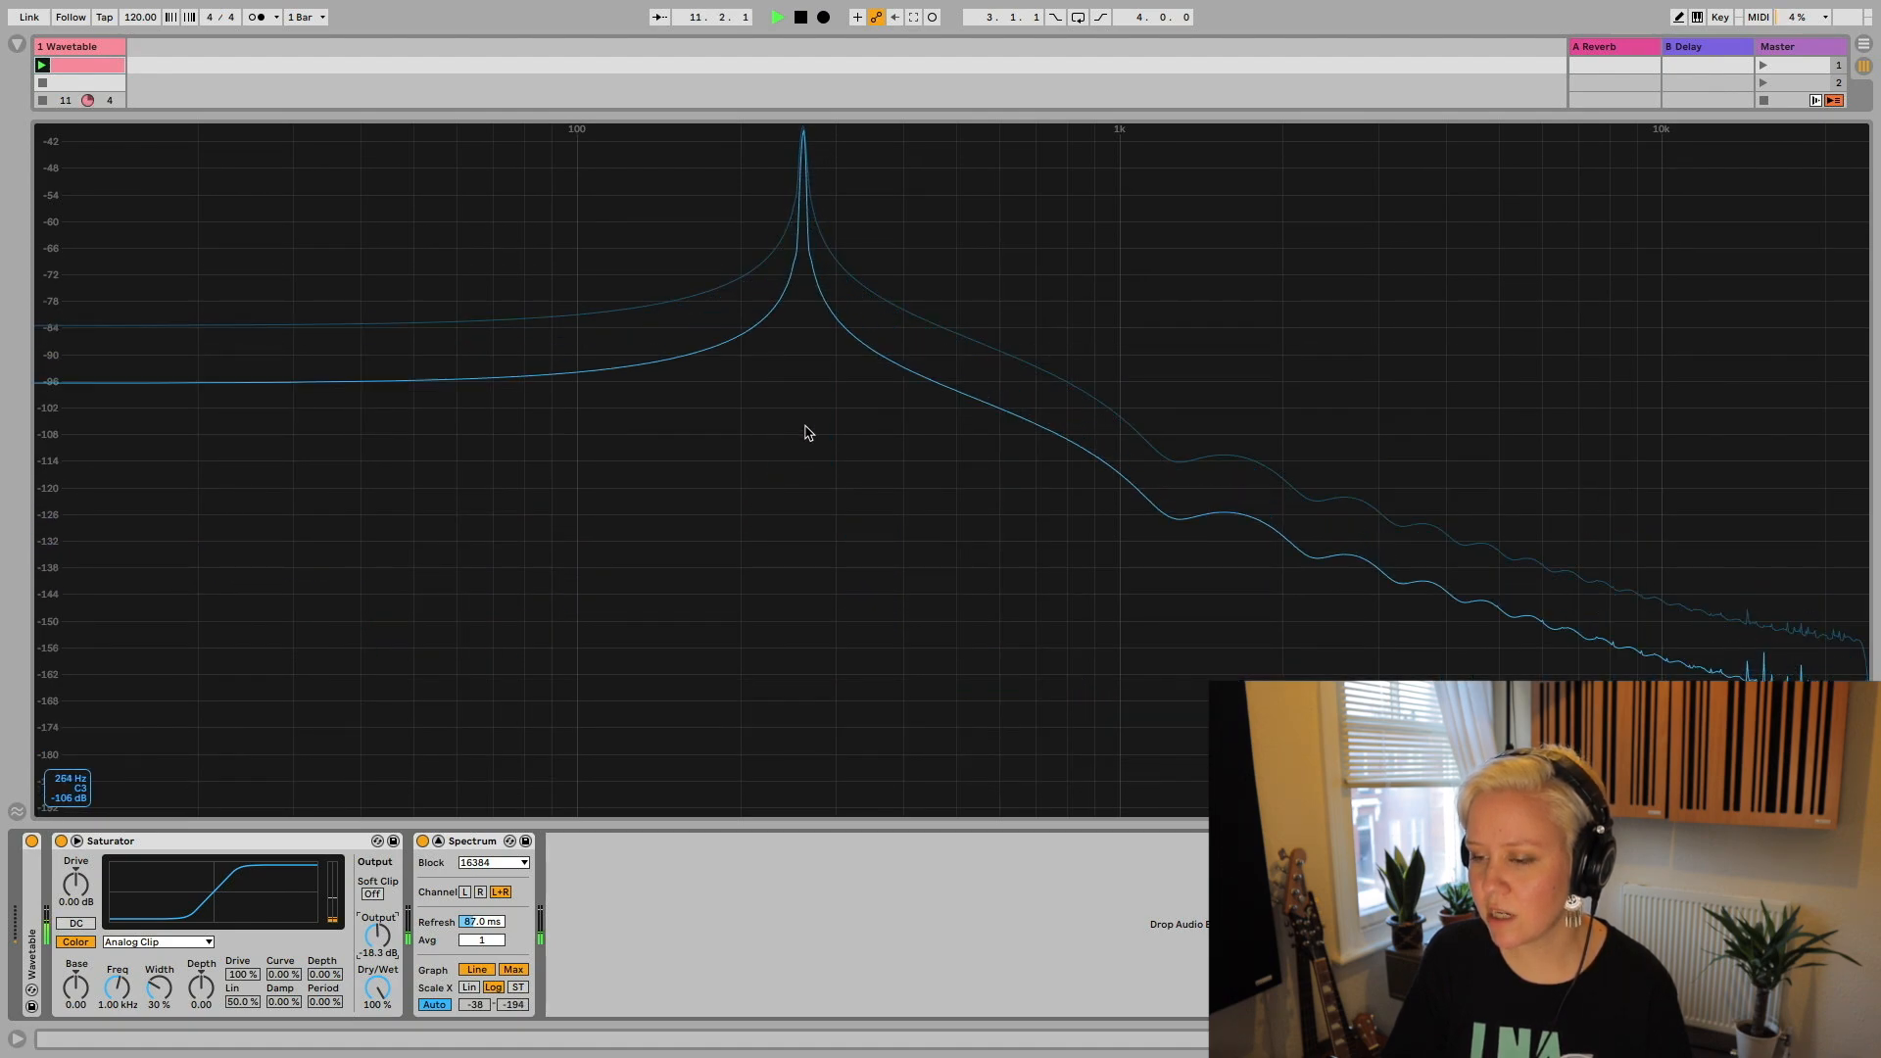
click(77, 892)
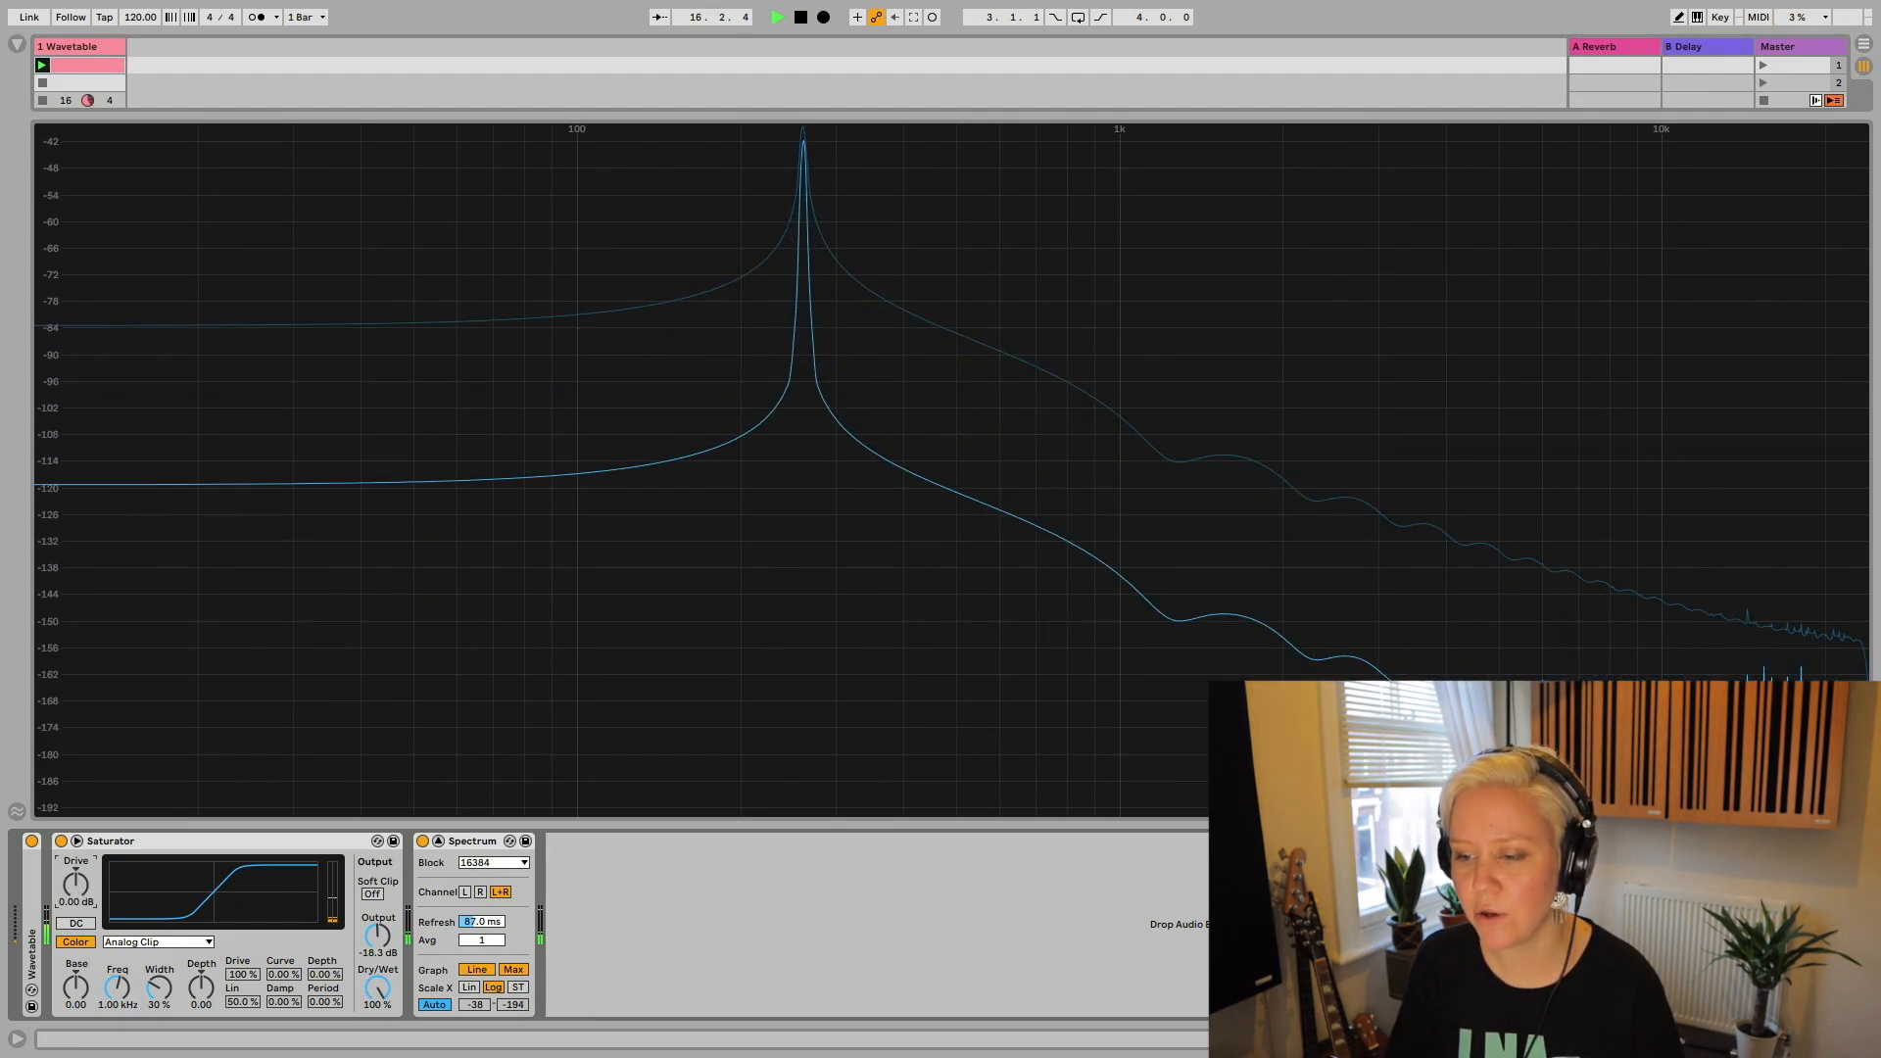
drag(78, 894, 78, 730)
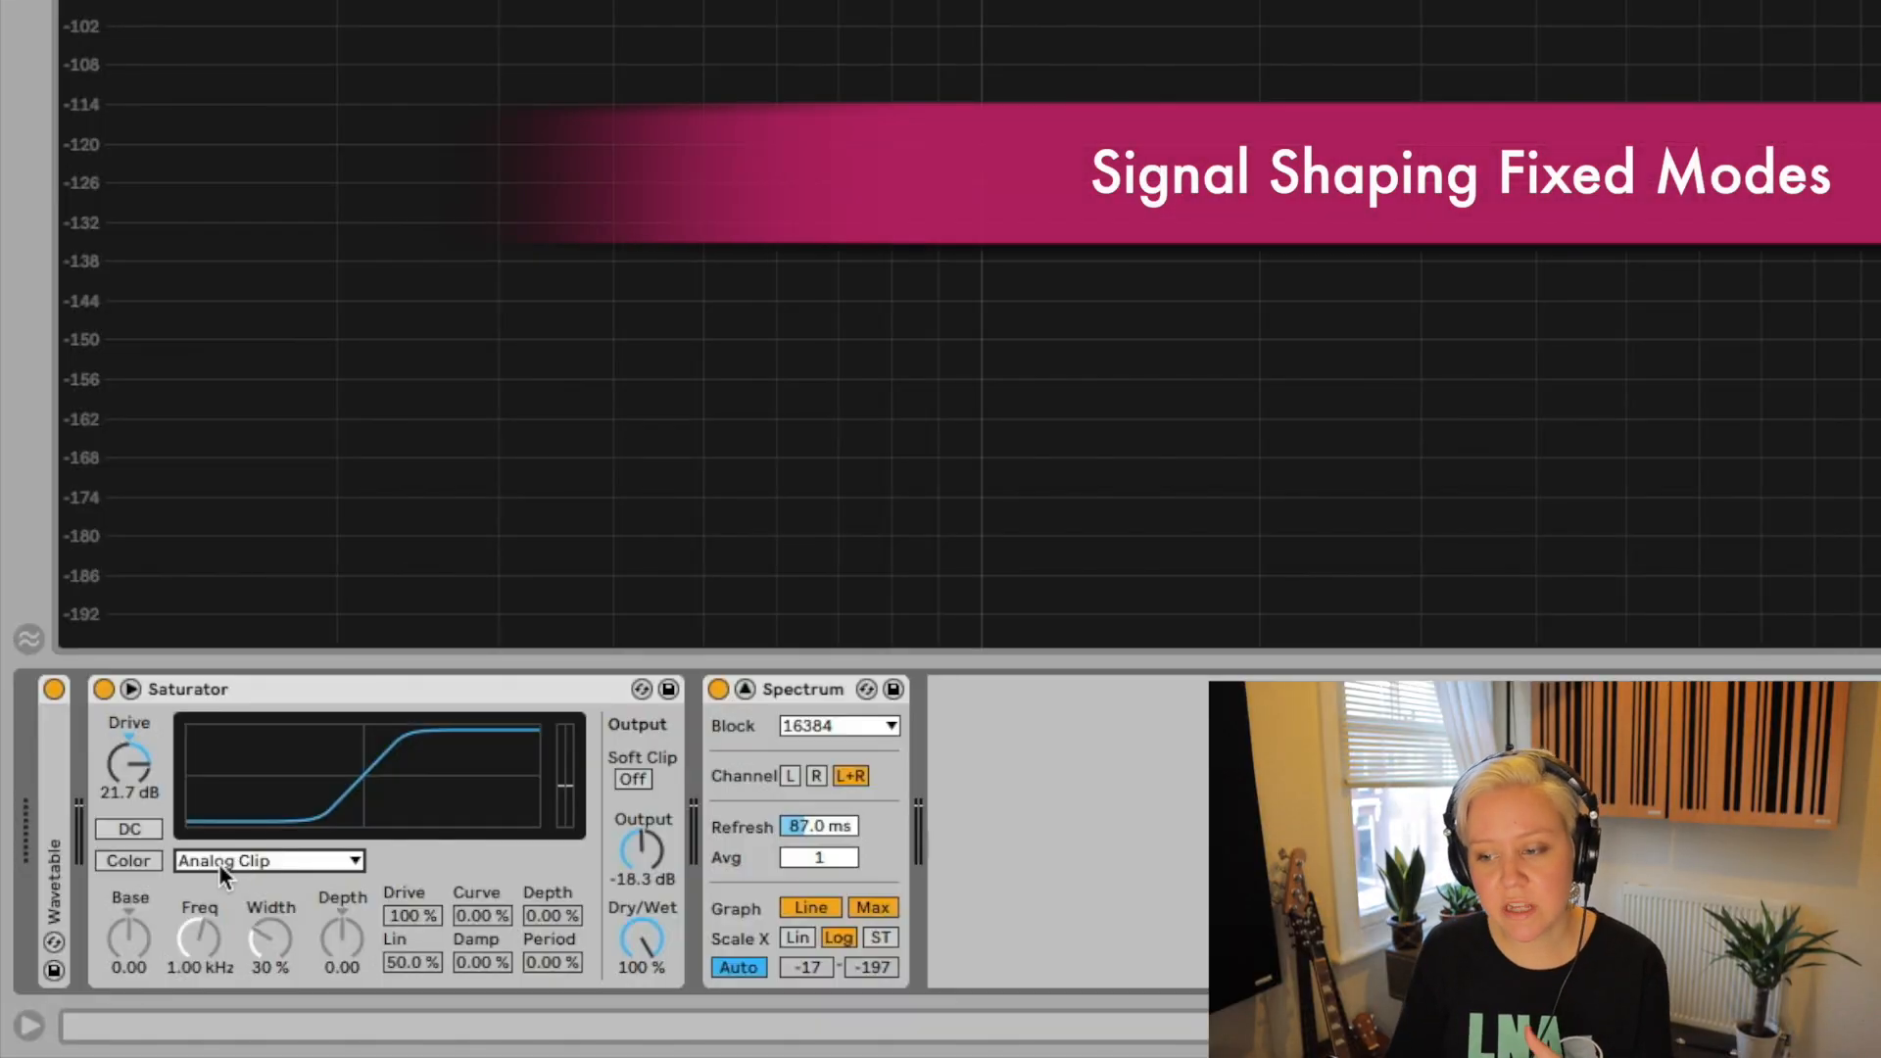
Compare the Soft Sine and Analog Clip shaping curves in the Saturator, ending on Soft Sine.
click(219, 862)
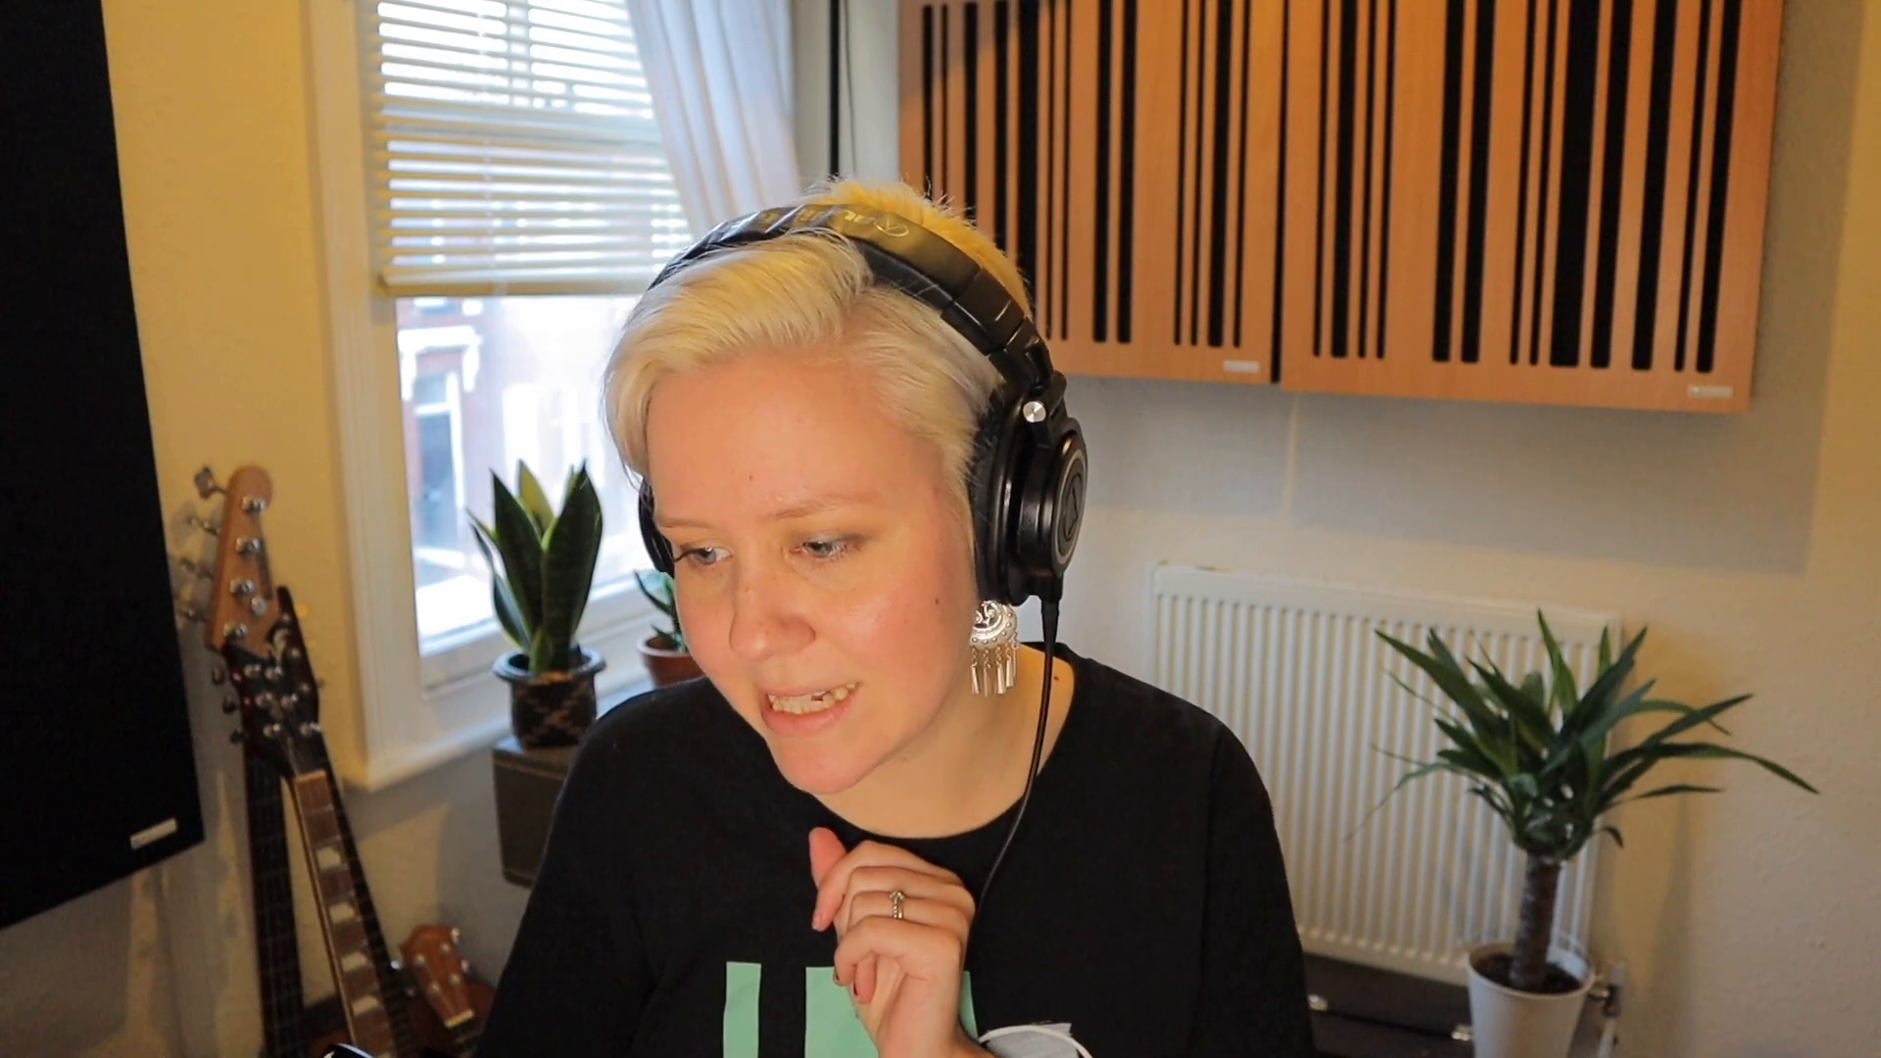
click(282, 911)
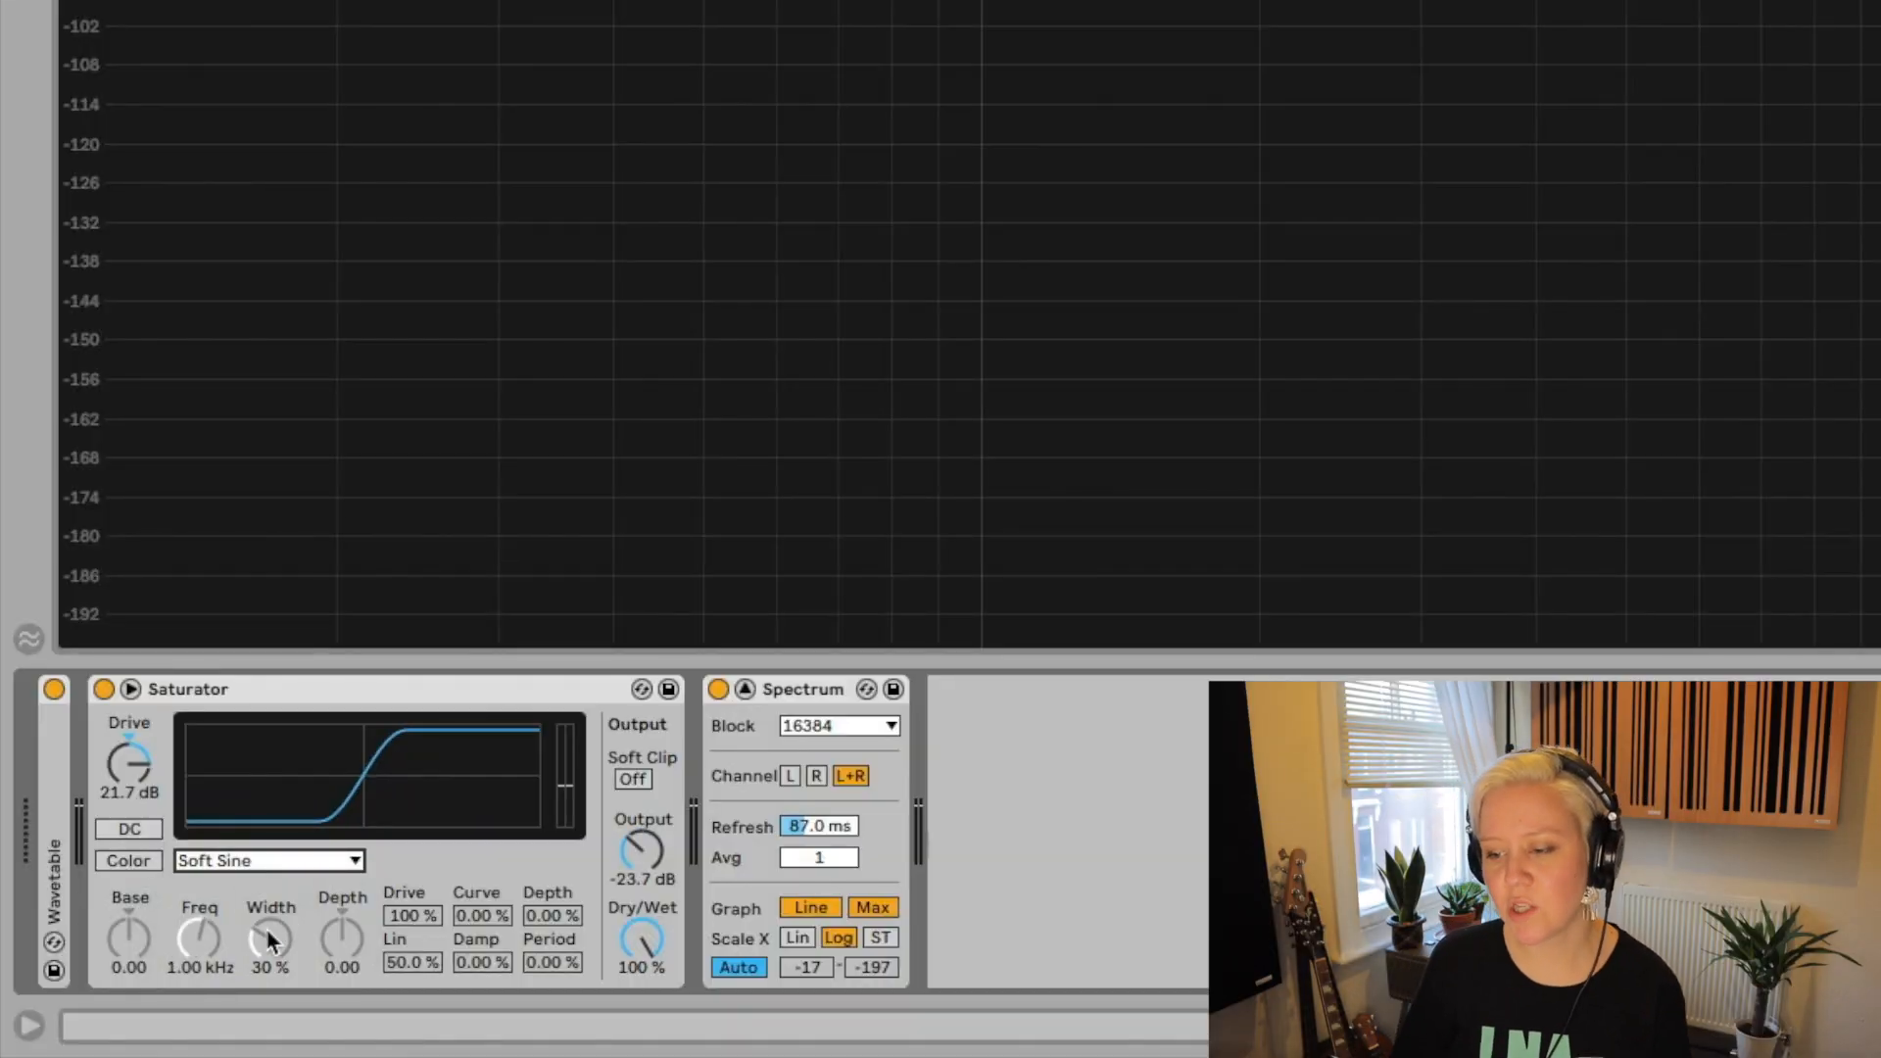
click(277, 862)
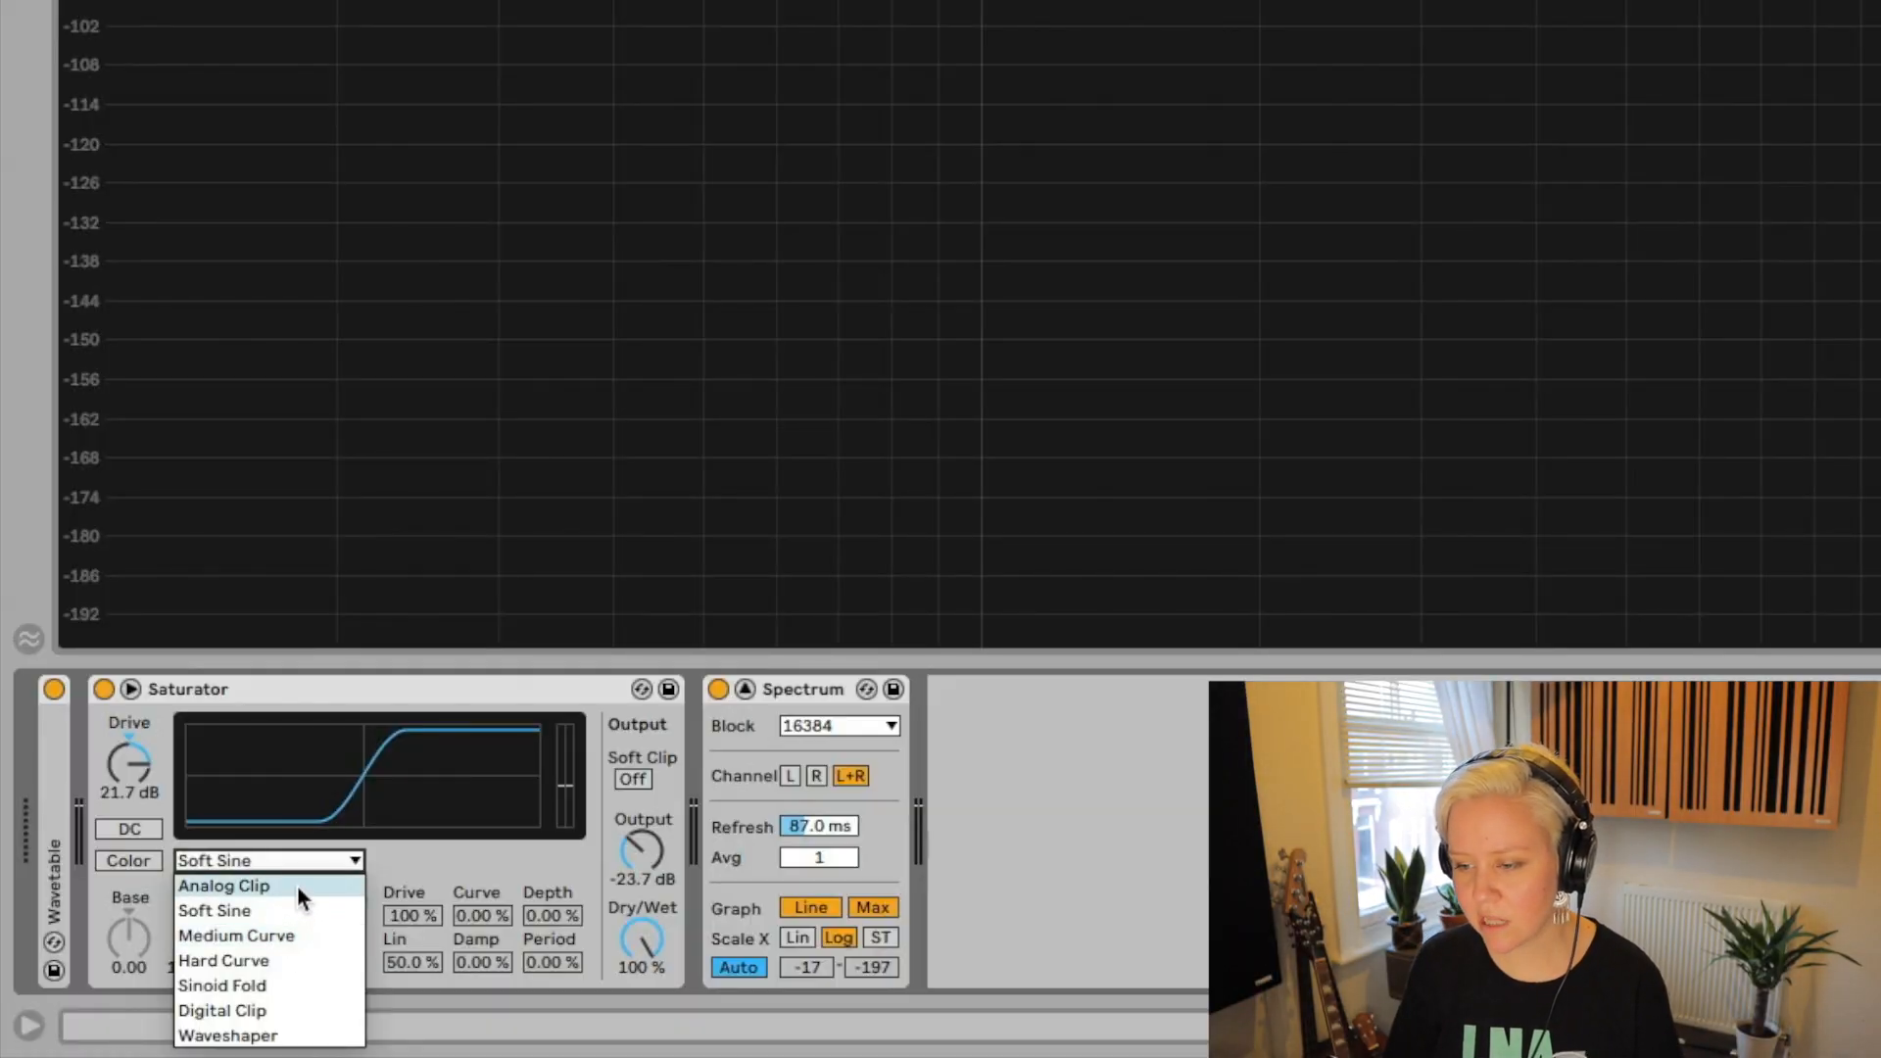
click(297, 885)
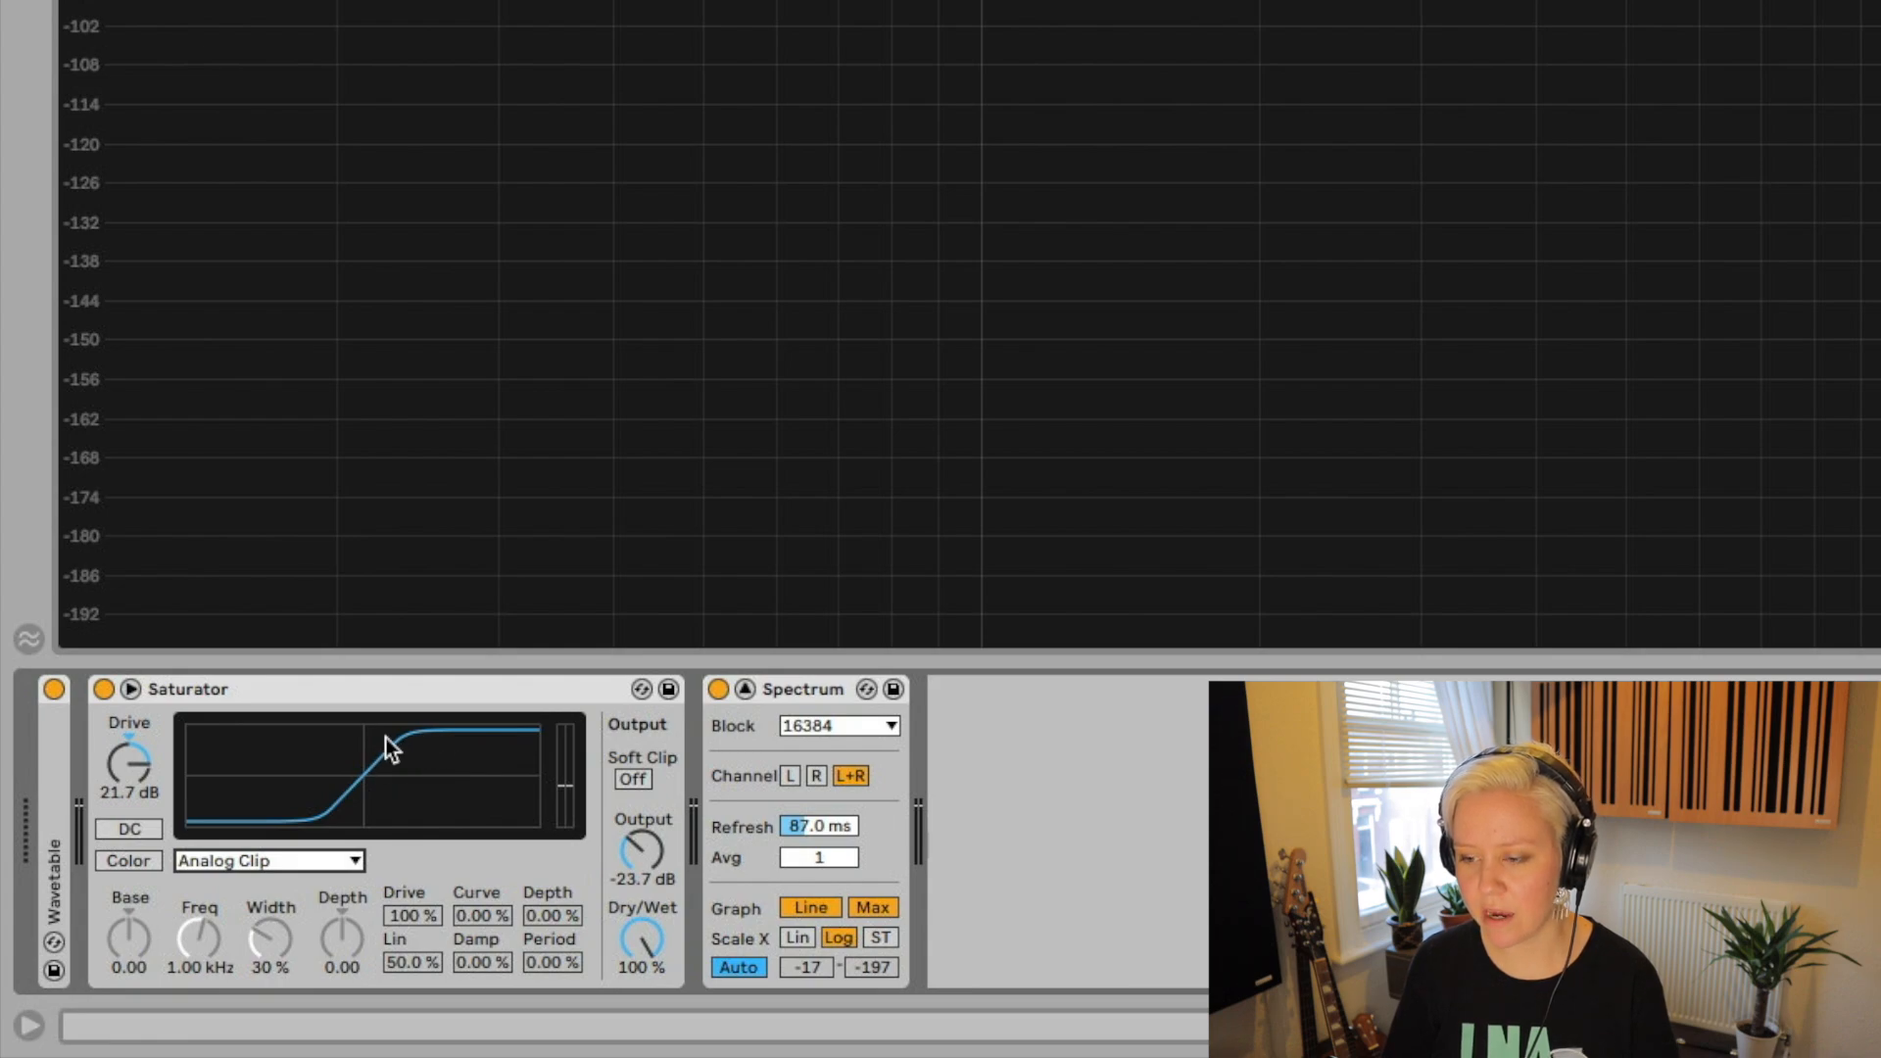
click(286, 868)
click(273, 907)
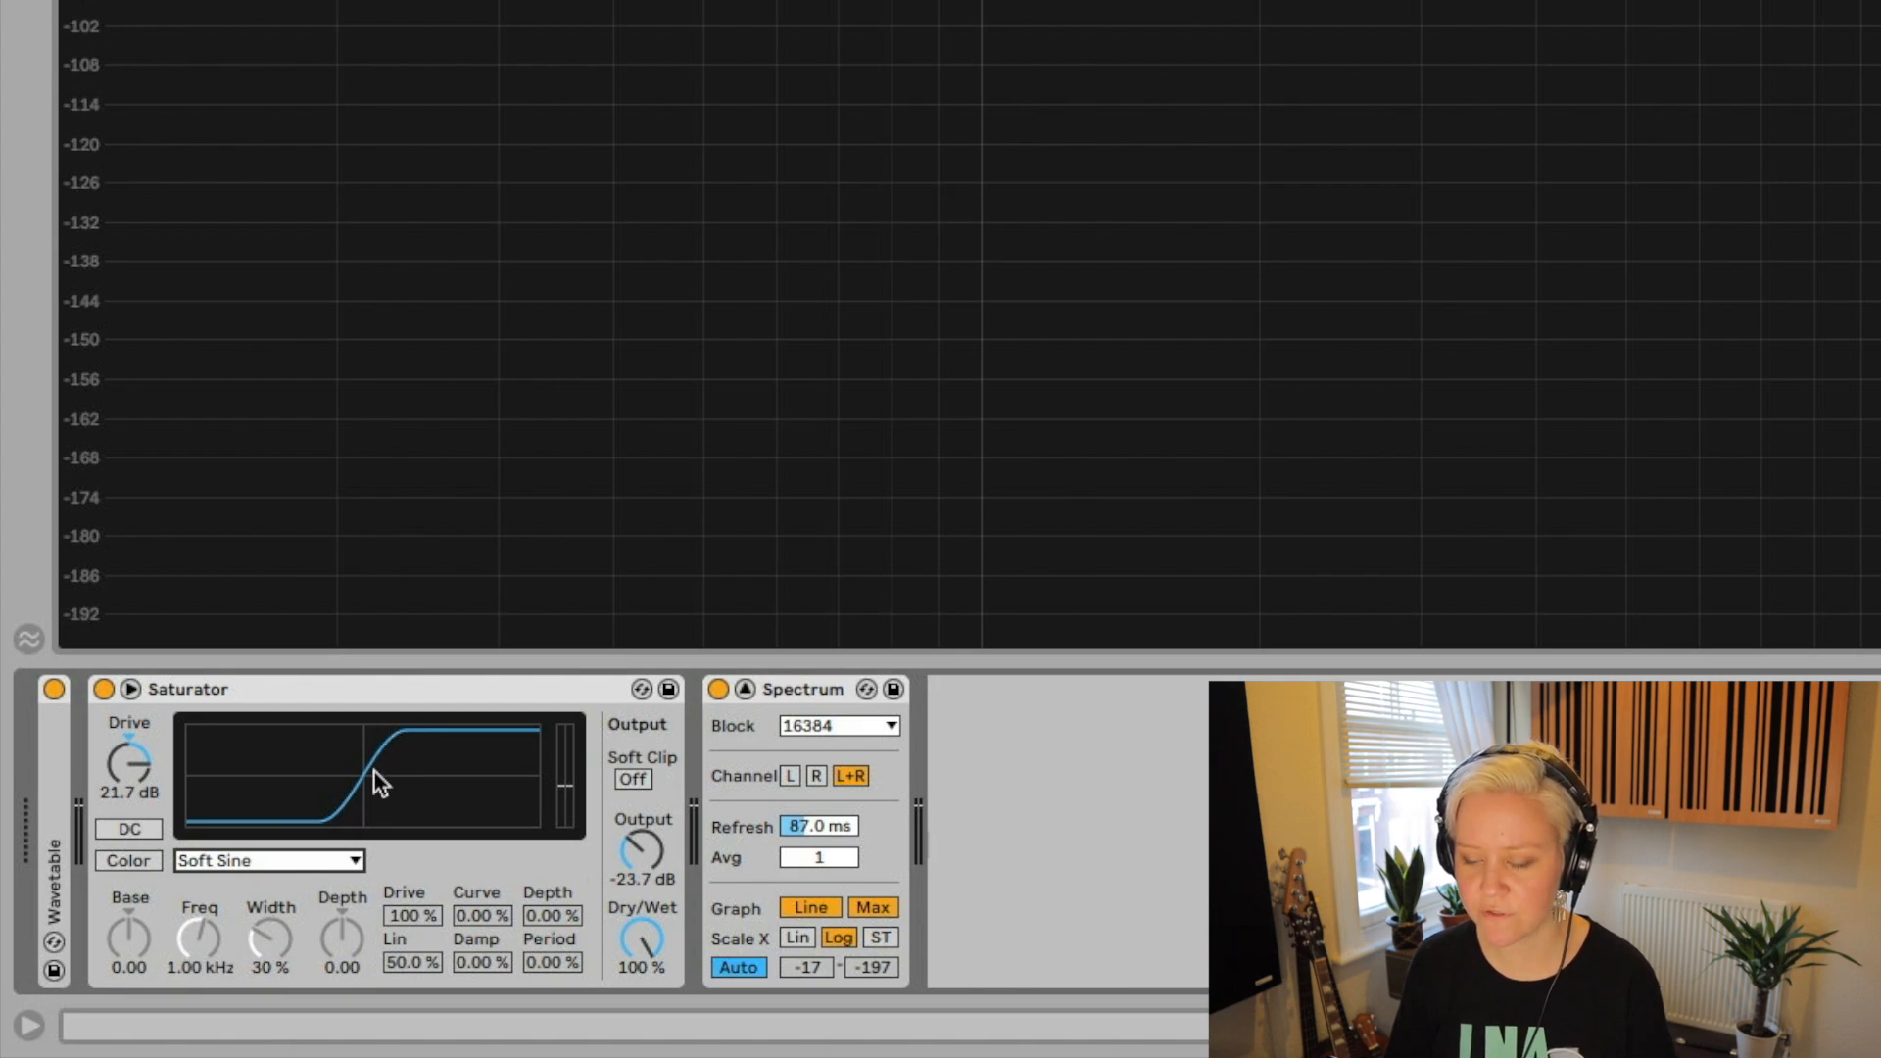
Try the Medium Curve and Hard Curve shaping modes in the Saturator, ending on Hard Curve.
click(320, 861)
click(304, 941)
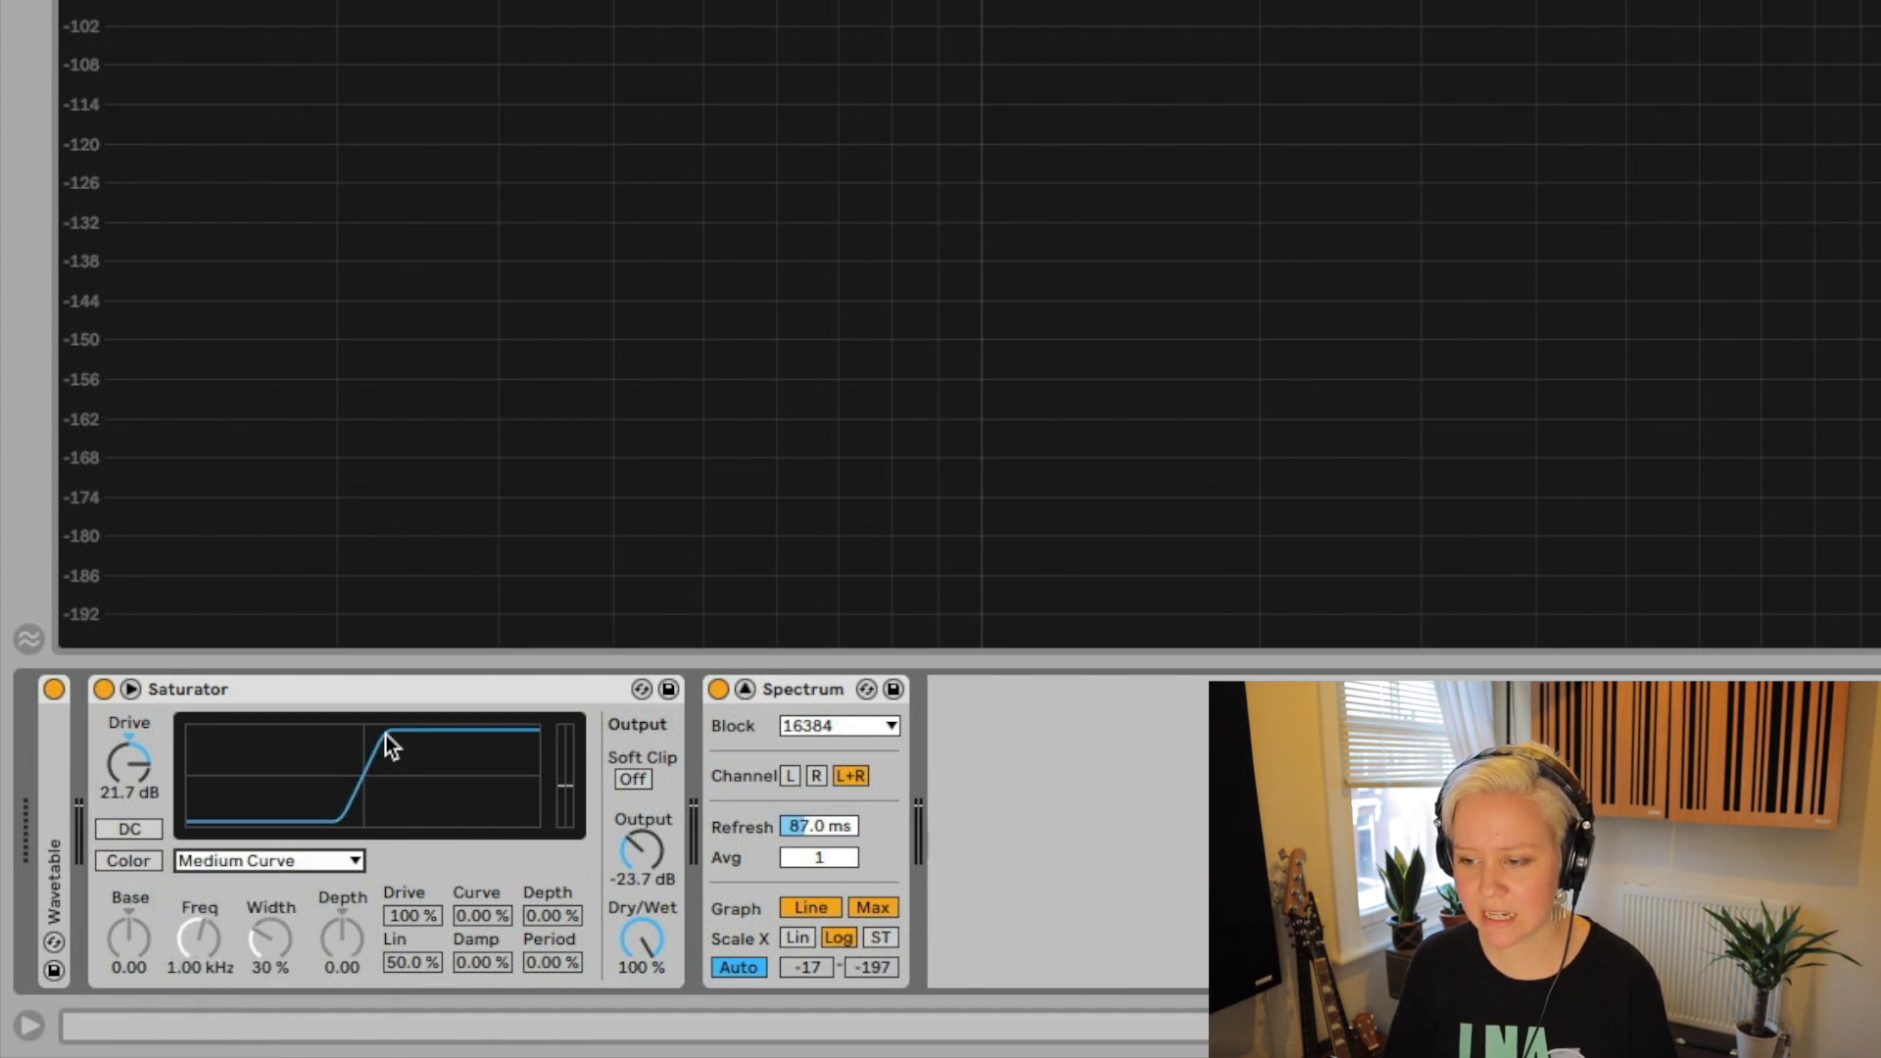
click(290, 861)
click(278, 962)
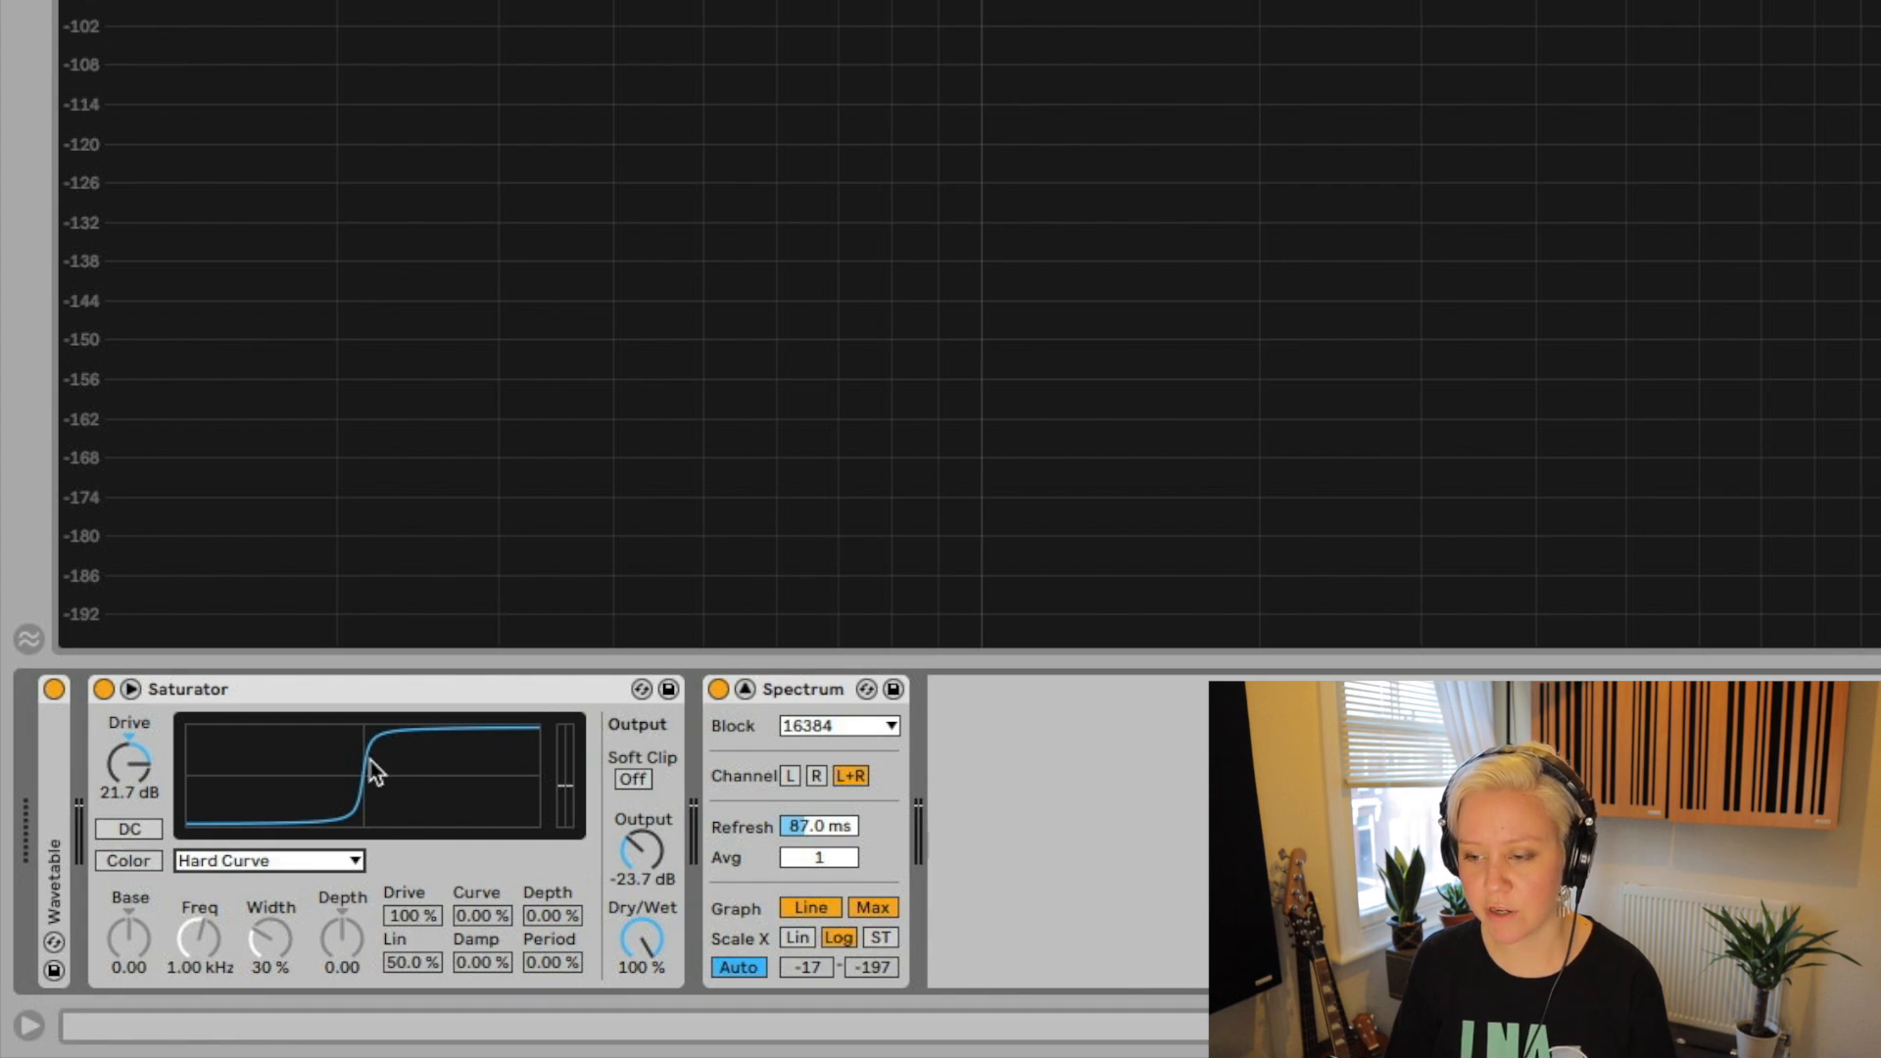
click(314, 861)
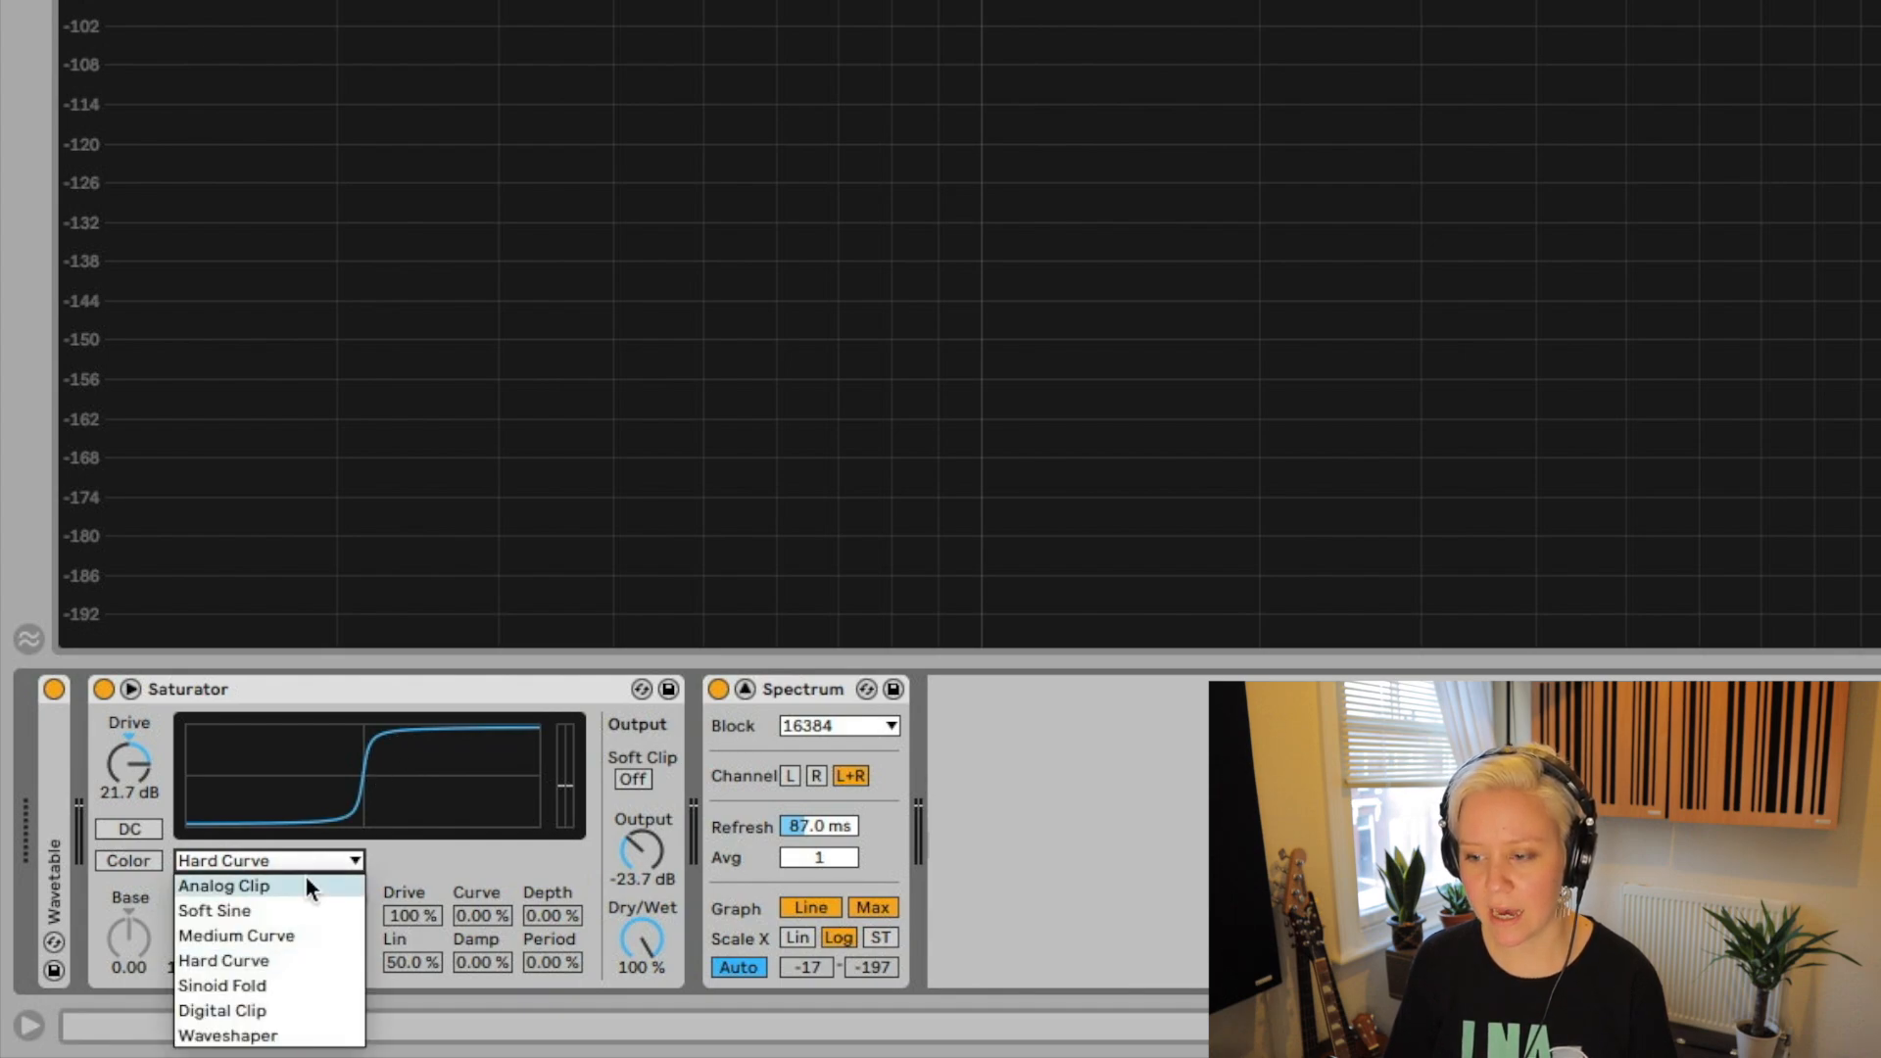
click(378, 797)
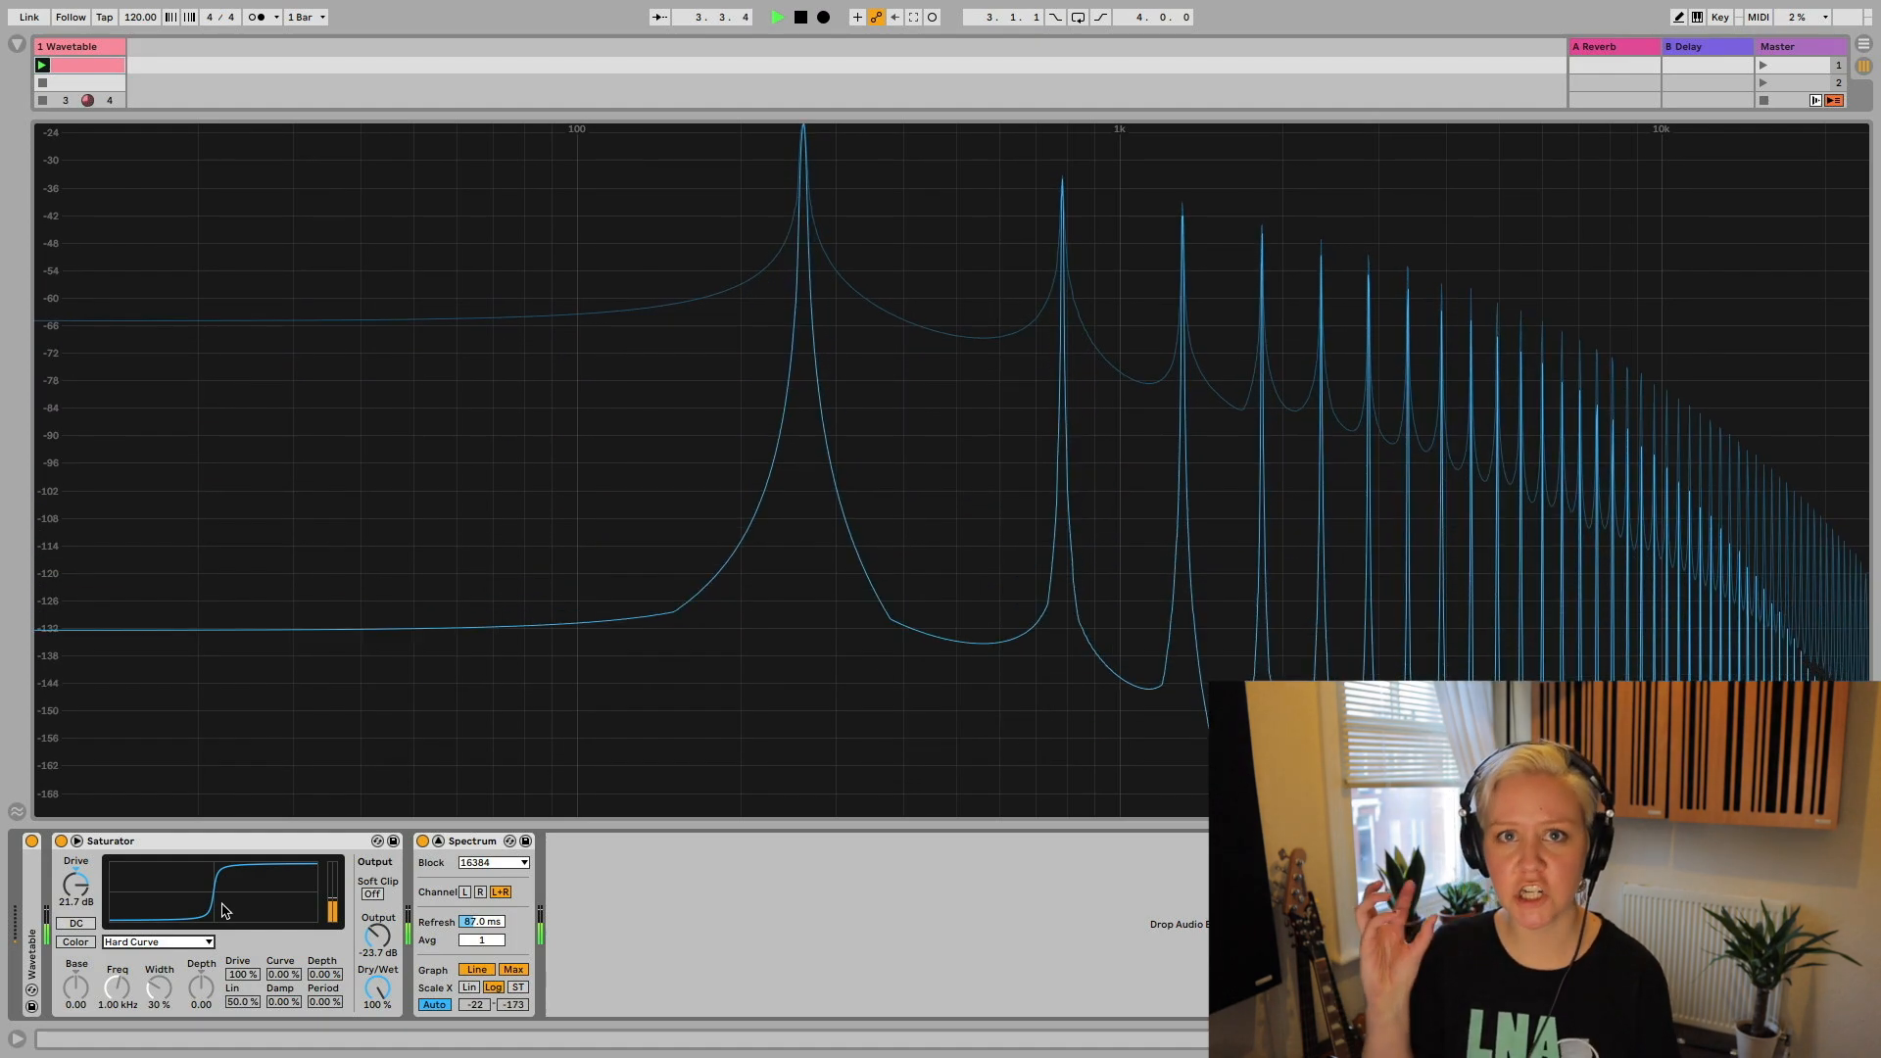
Switch the Saturator's shaping mode to Soft Sine for comparison and change it to Sinoid Fold.
click(182, 943)
click(178, 970)
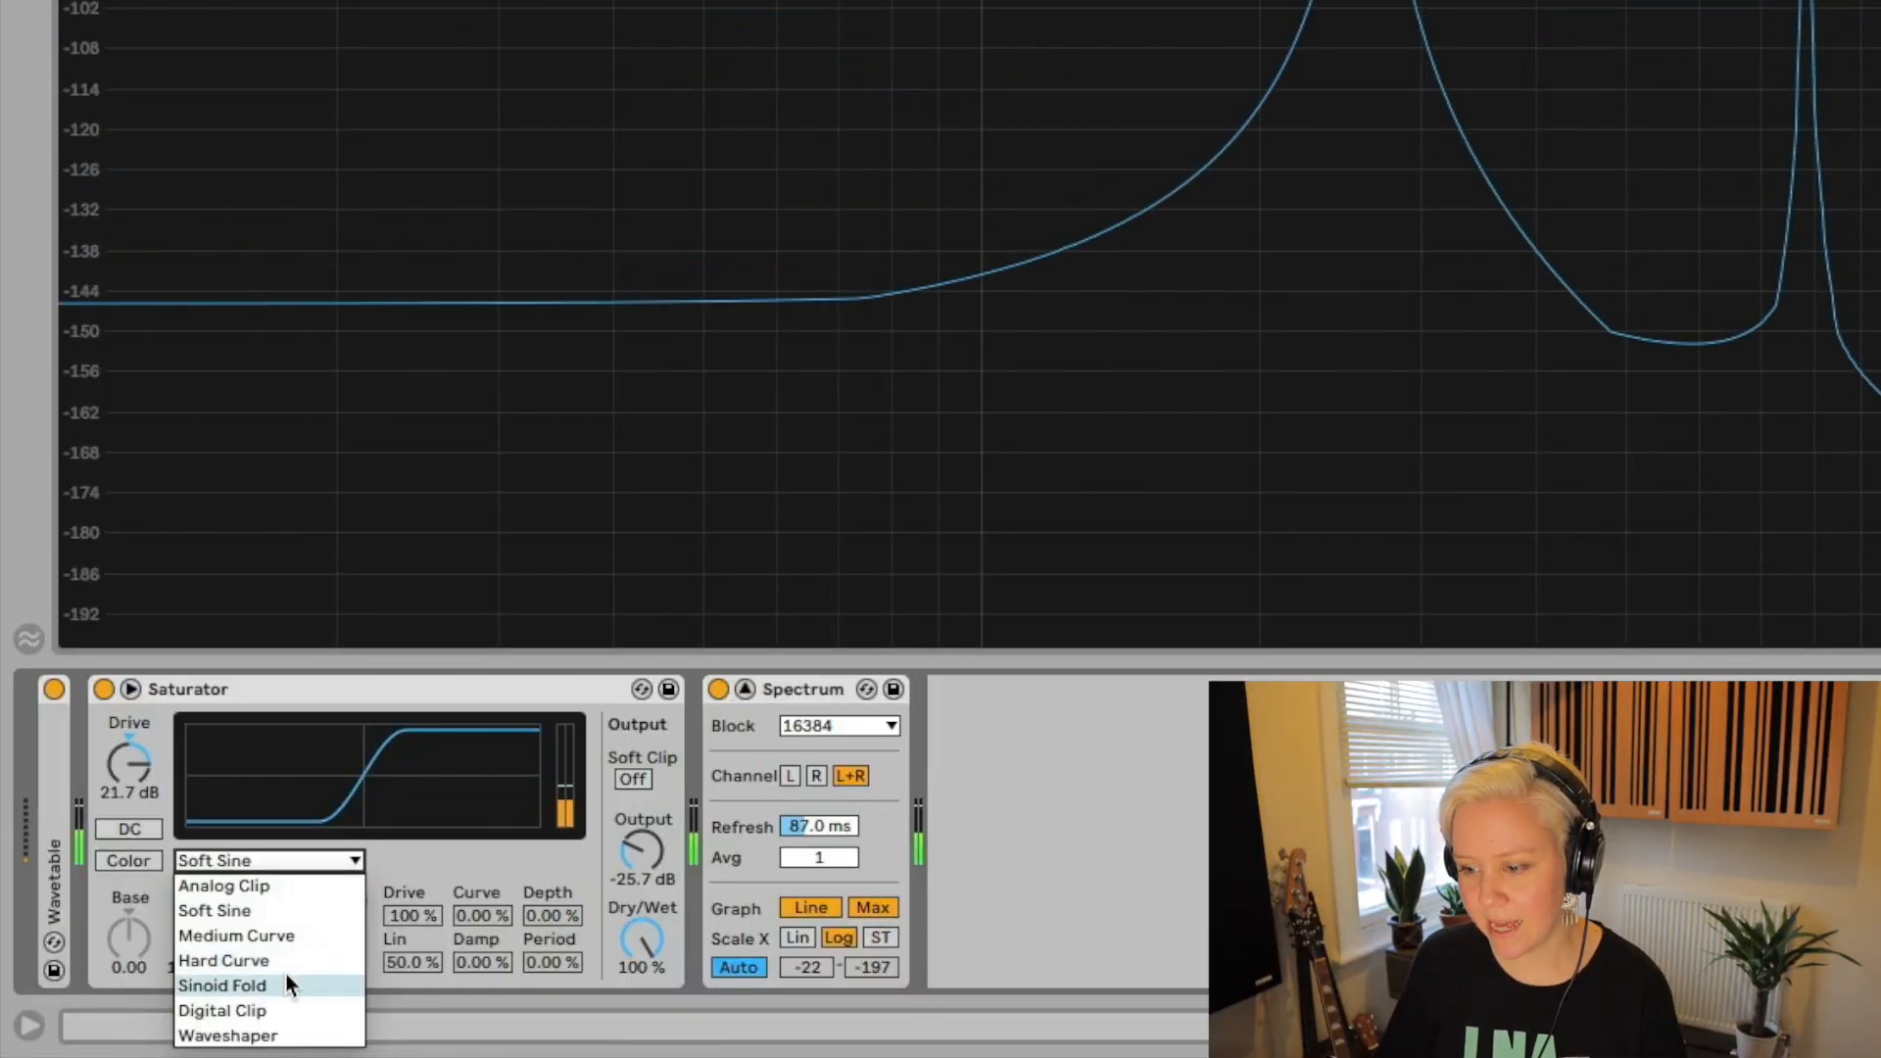
click(282, 984)
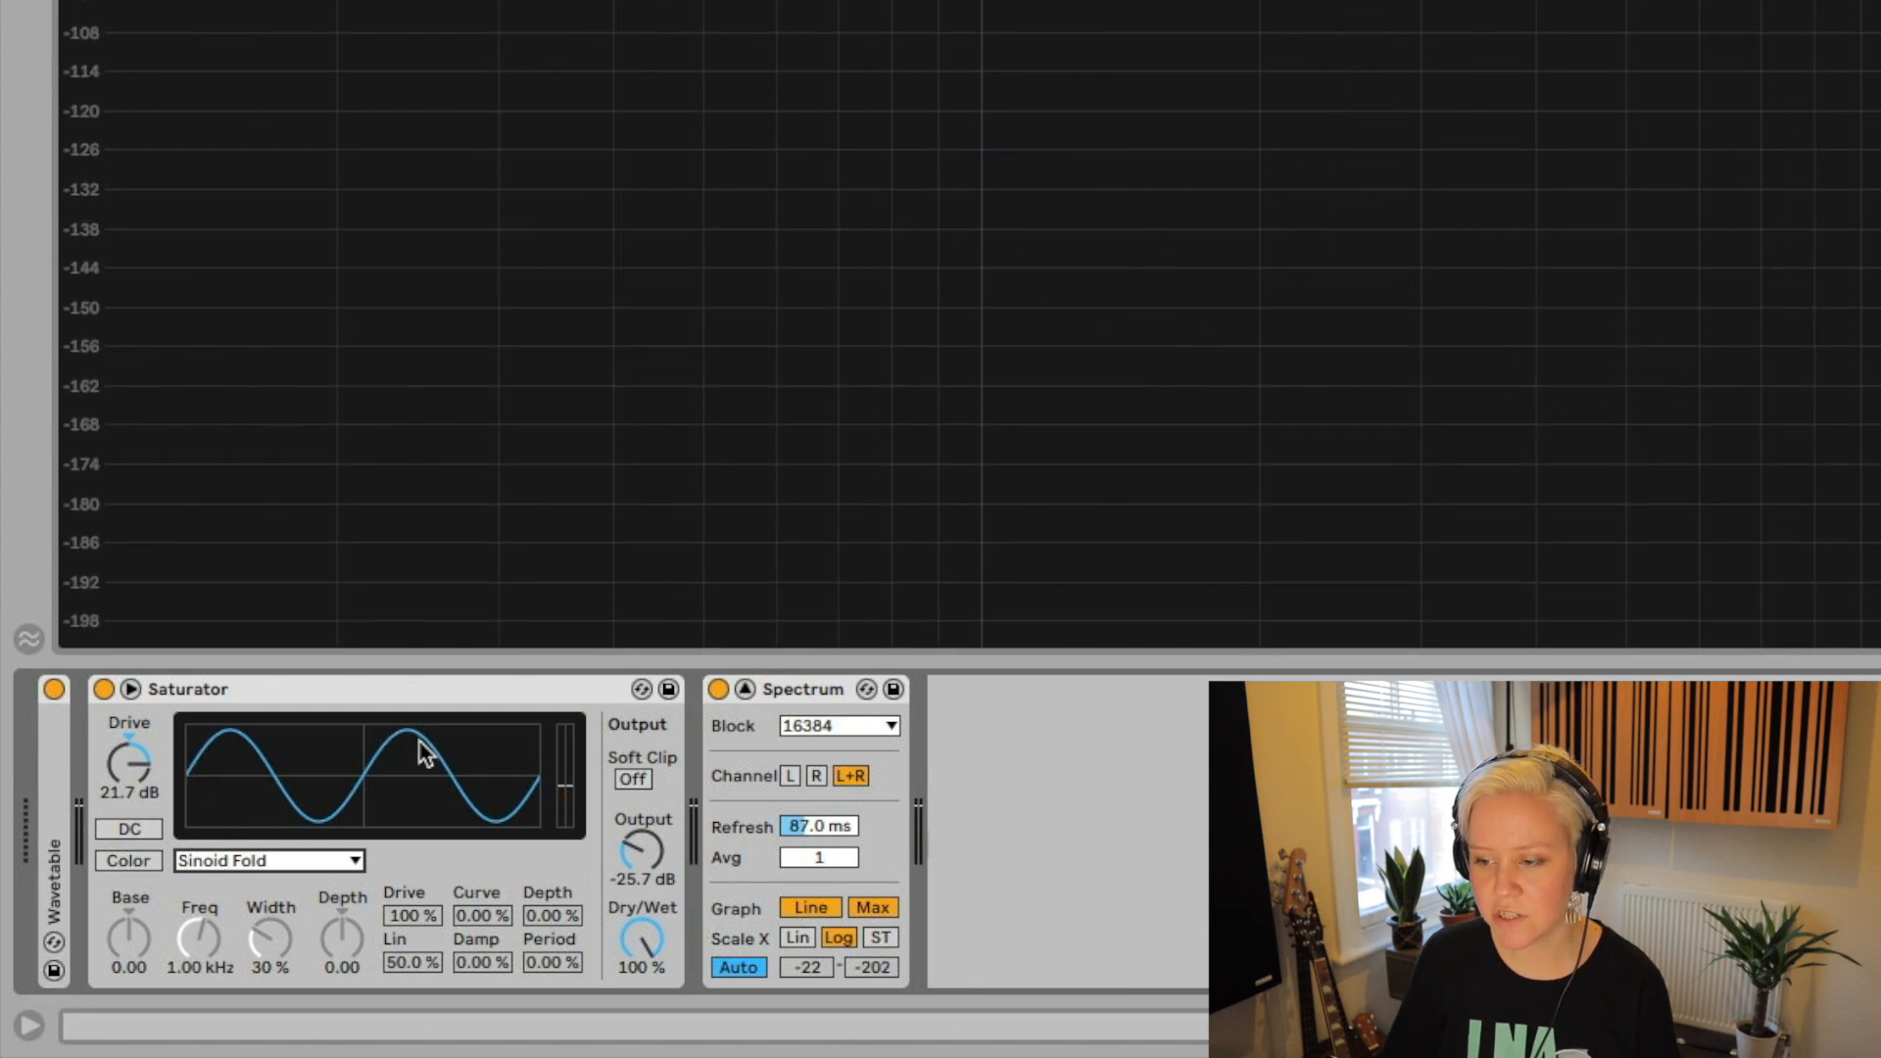
click(233, 855)
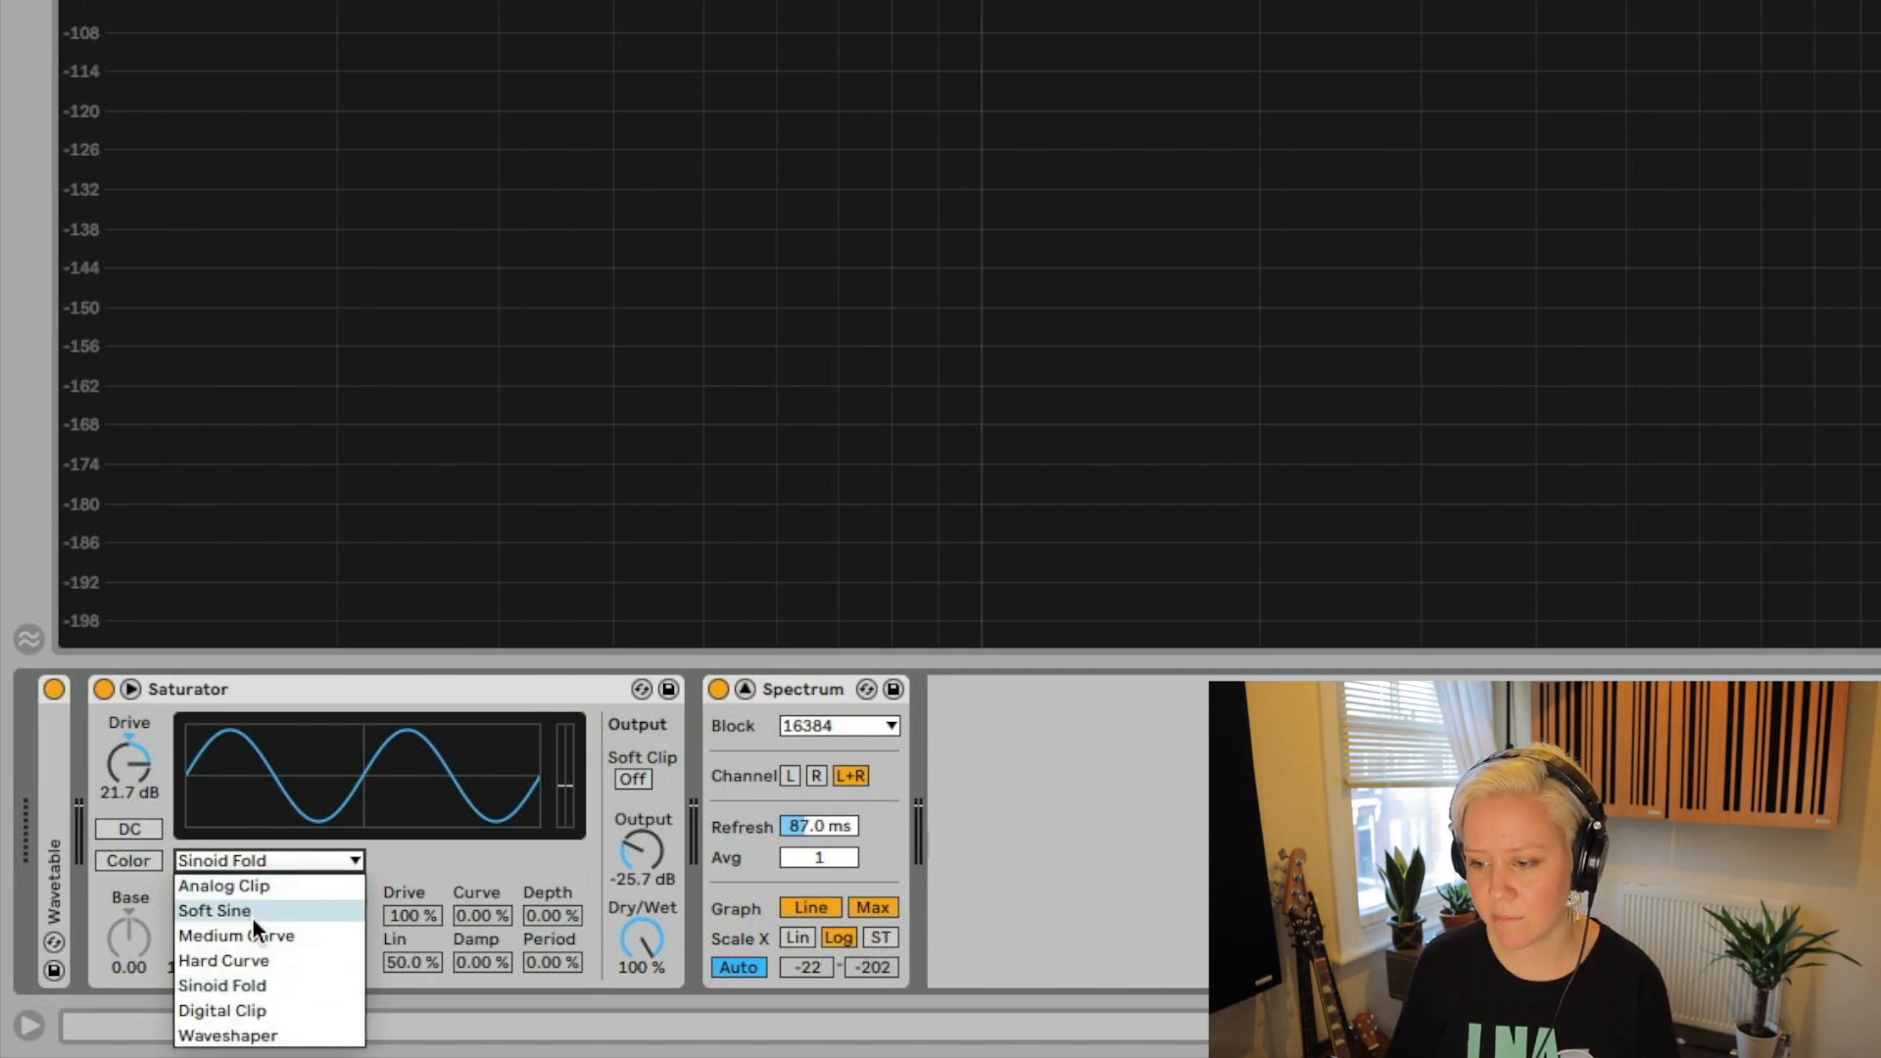
click(373, 897)
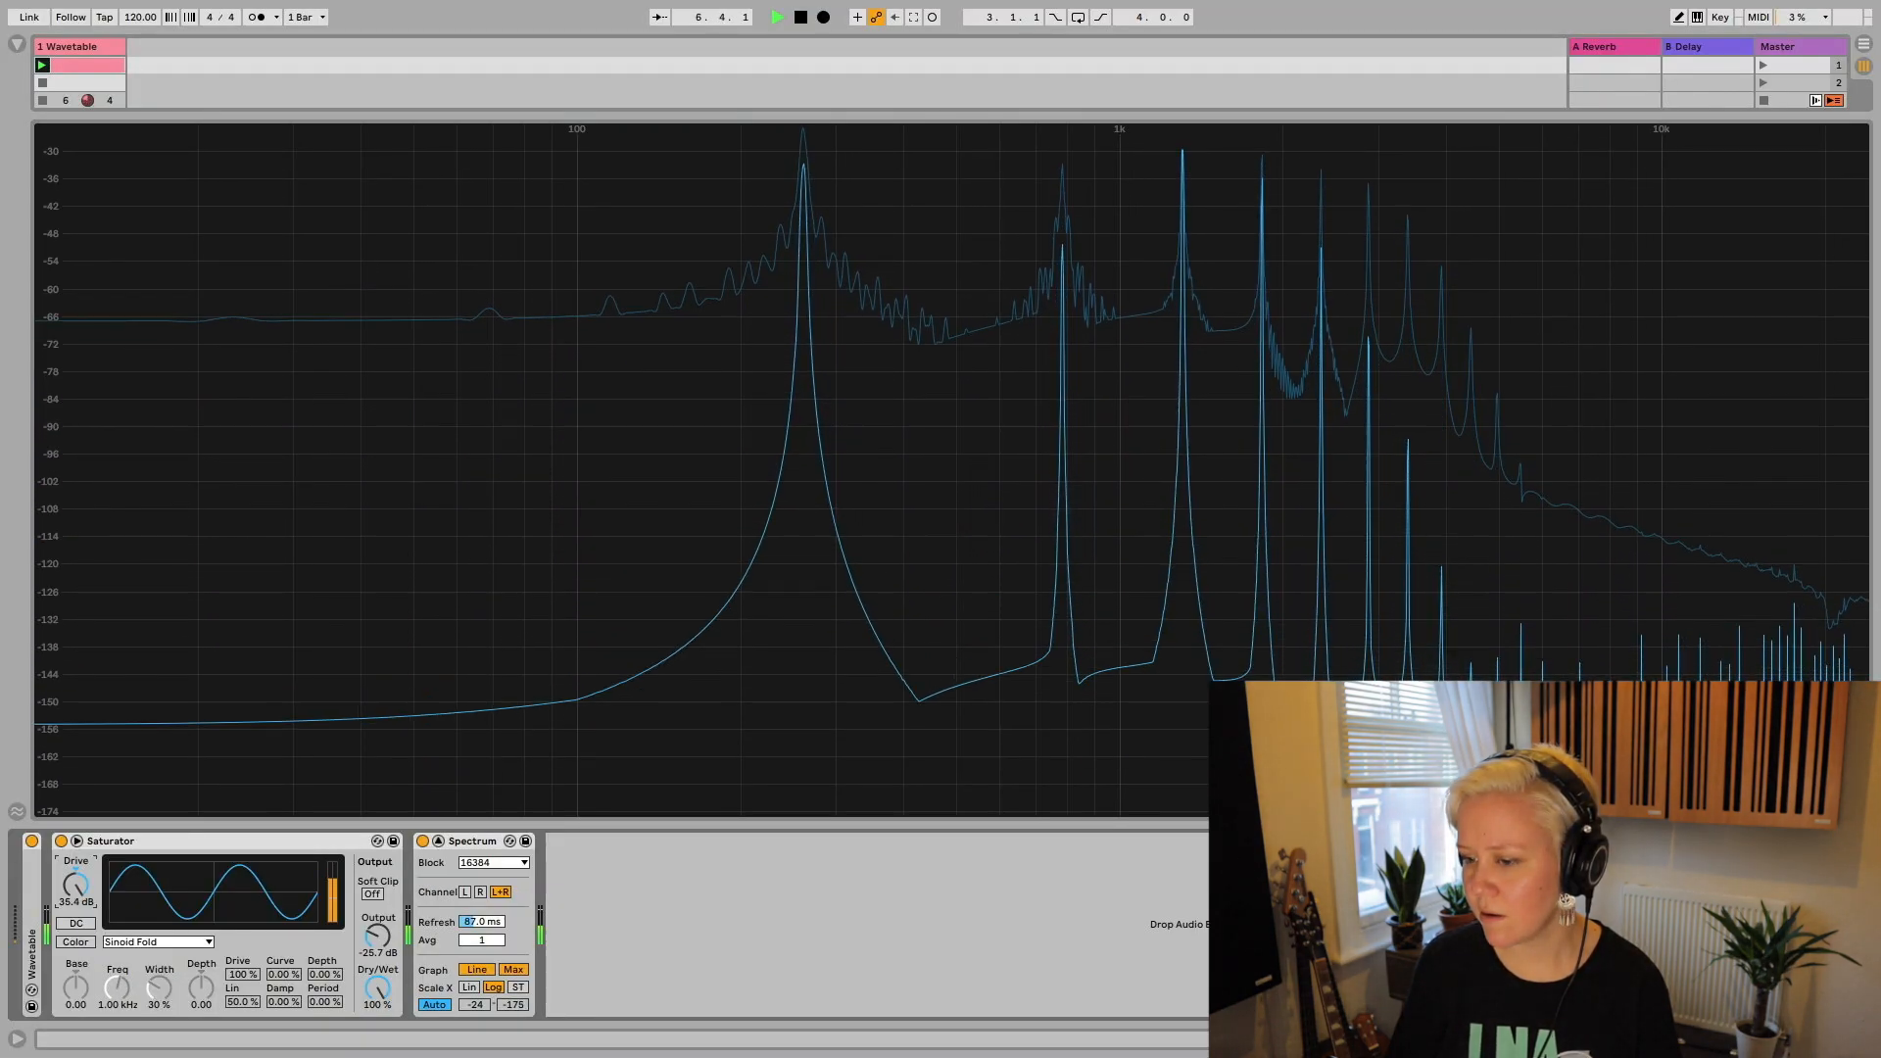
Set the Saturator's main Drive to 28.0 dB with the Sinoid Fold curve playing.
drag(75, 885, 76, 908)
click(157, 941)
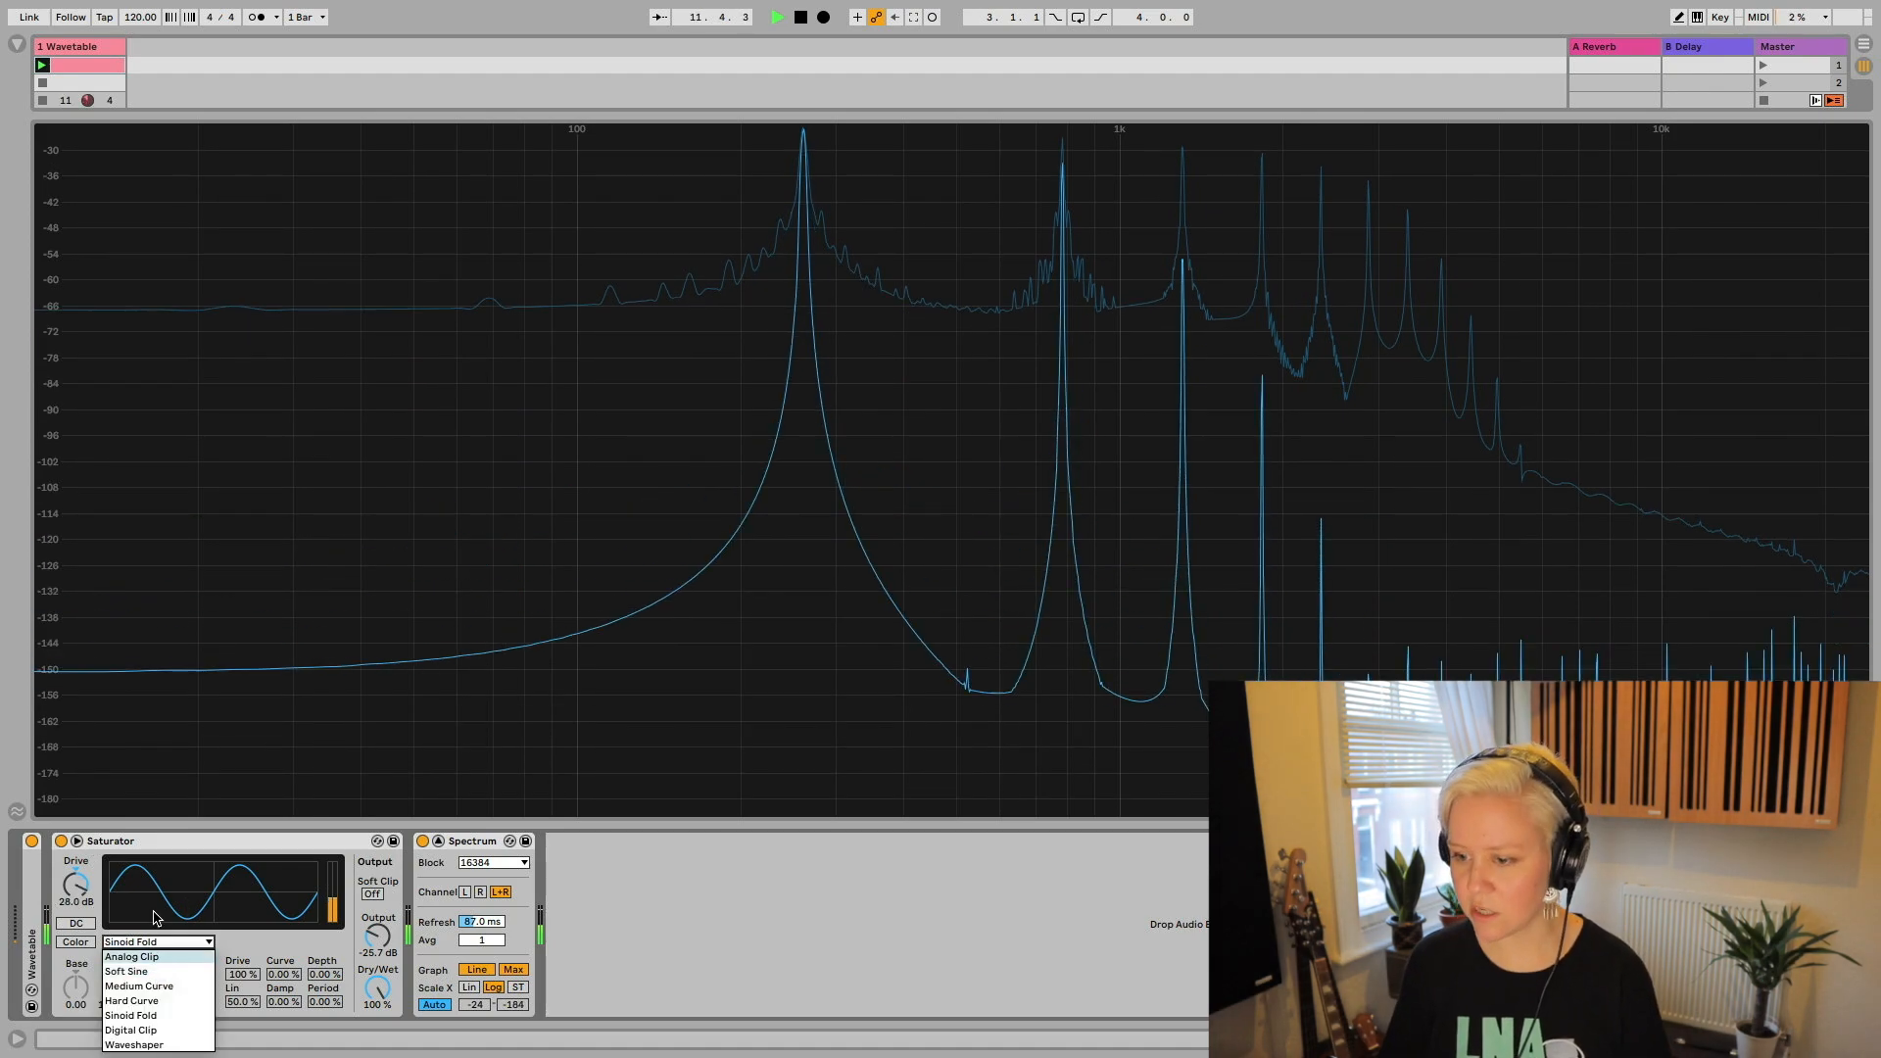
click(158, 882)
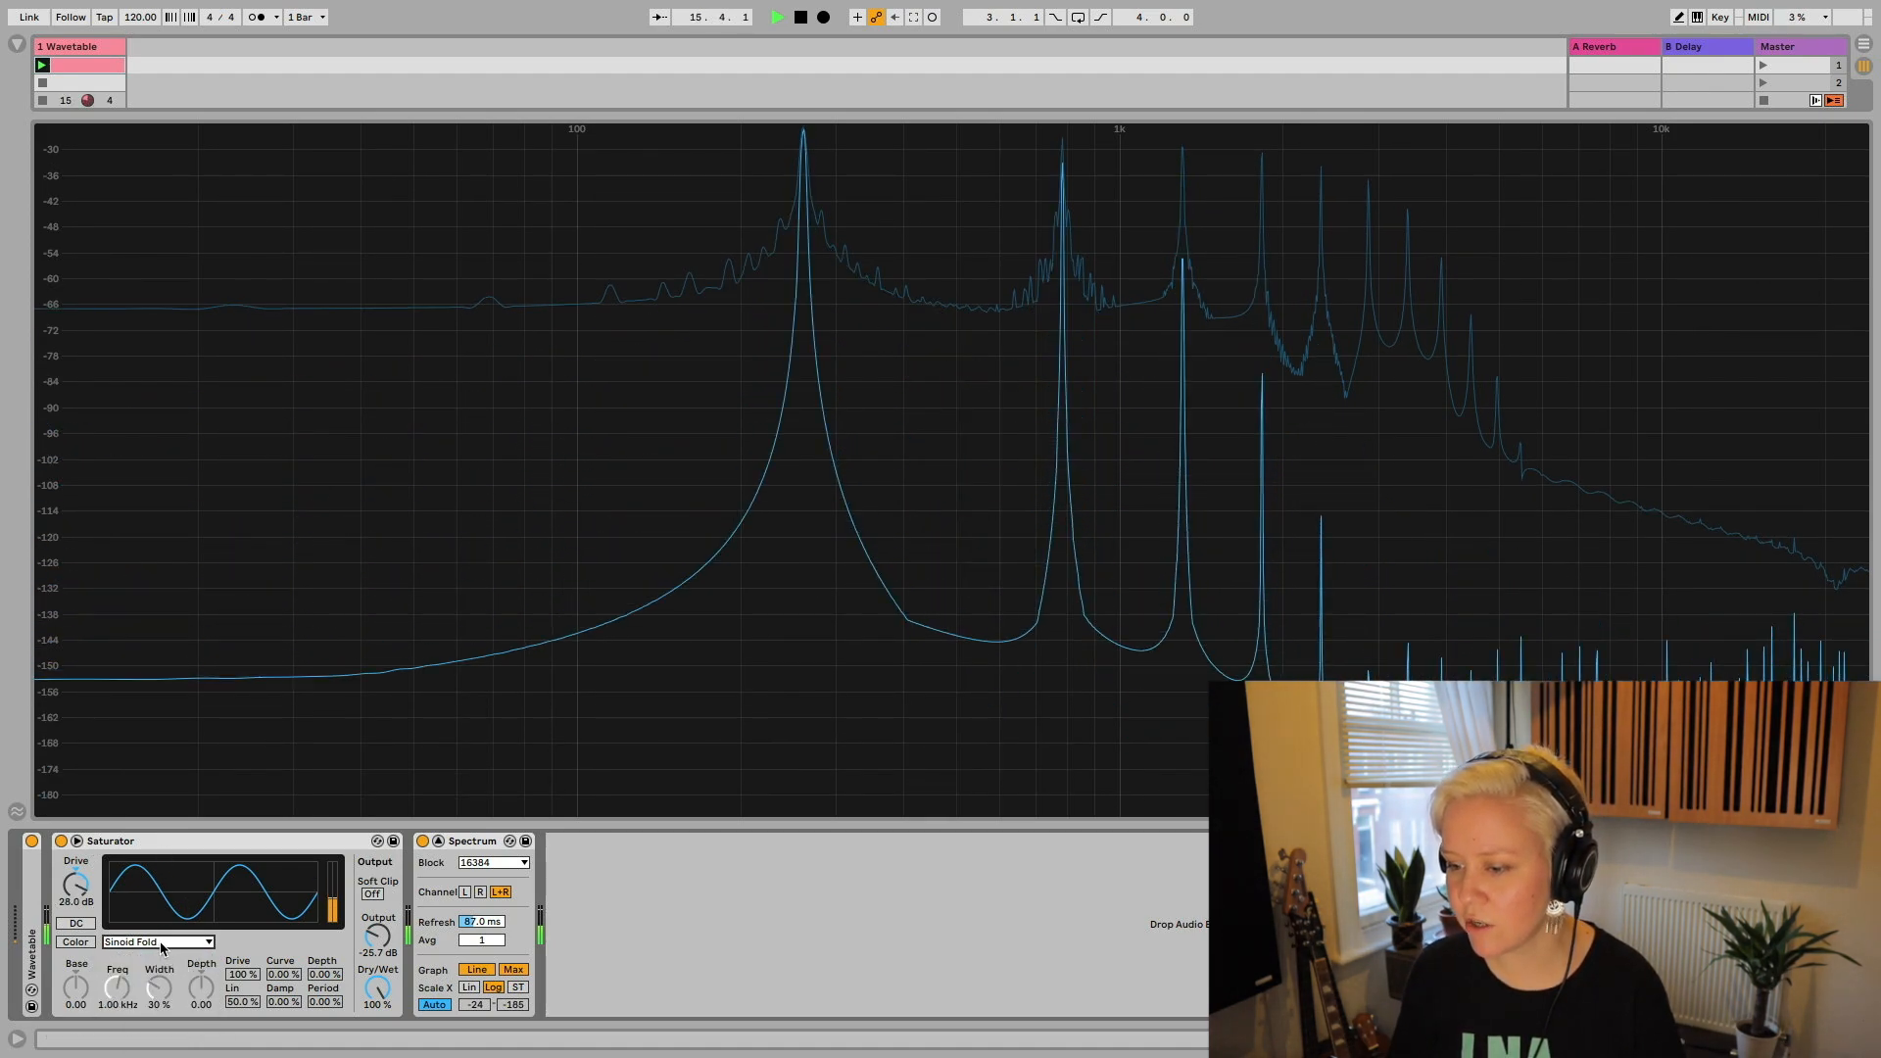
Alternate the shaping mode between Analog Clip and Sinoid Fold to compare them, ending on Analog Clip.
click(157, 941)
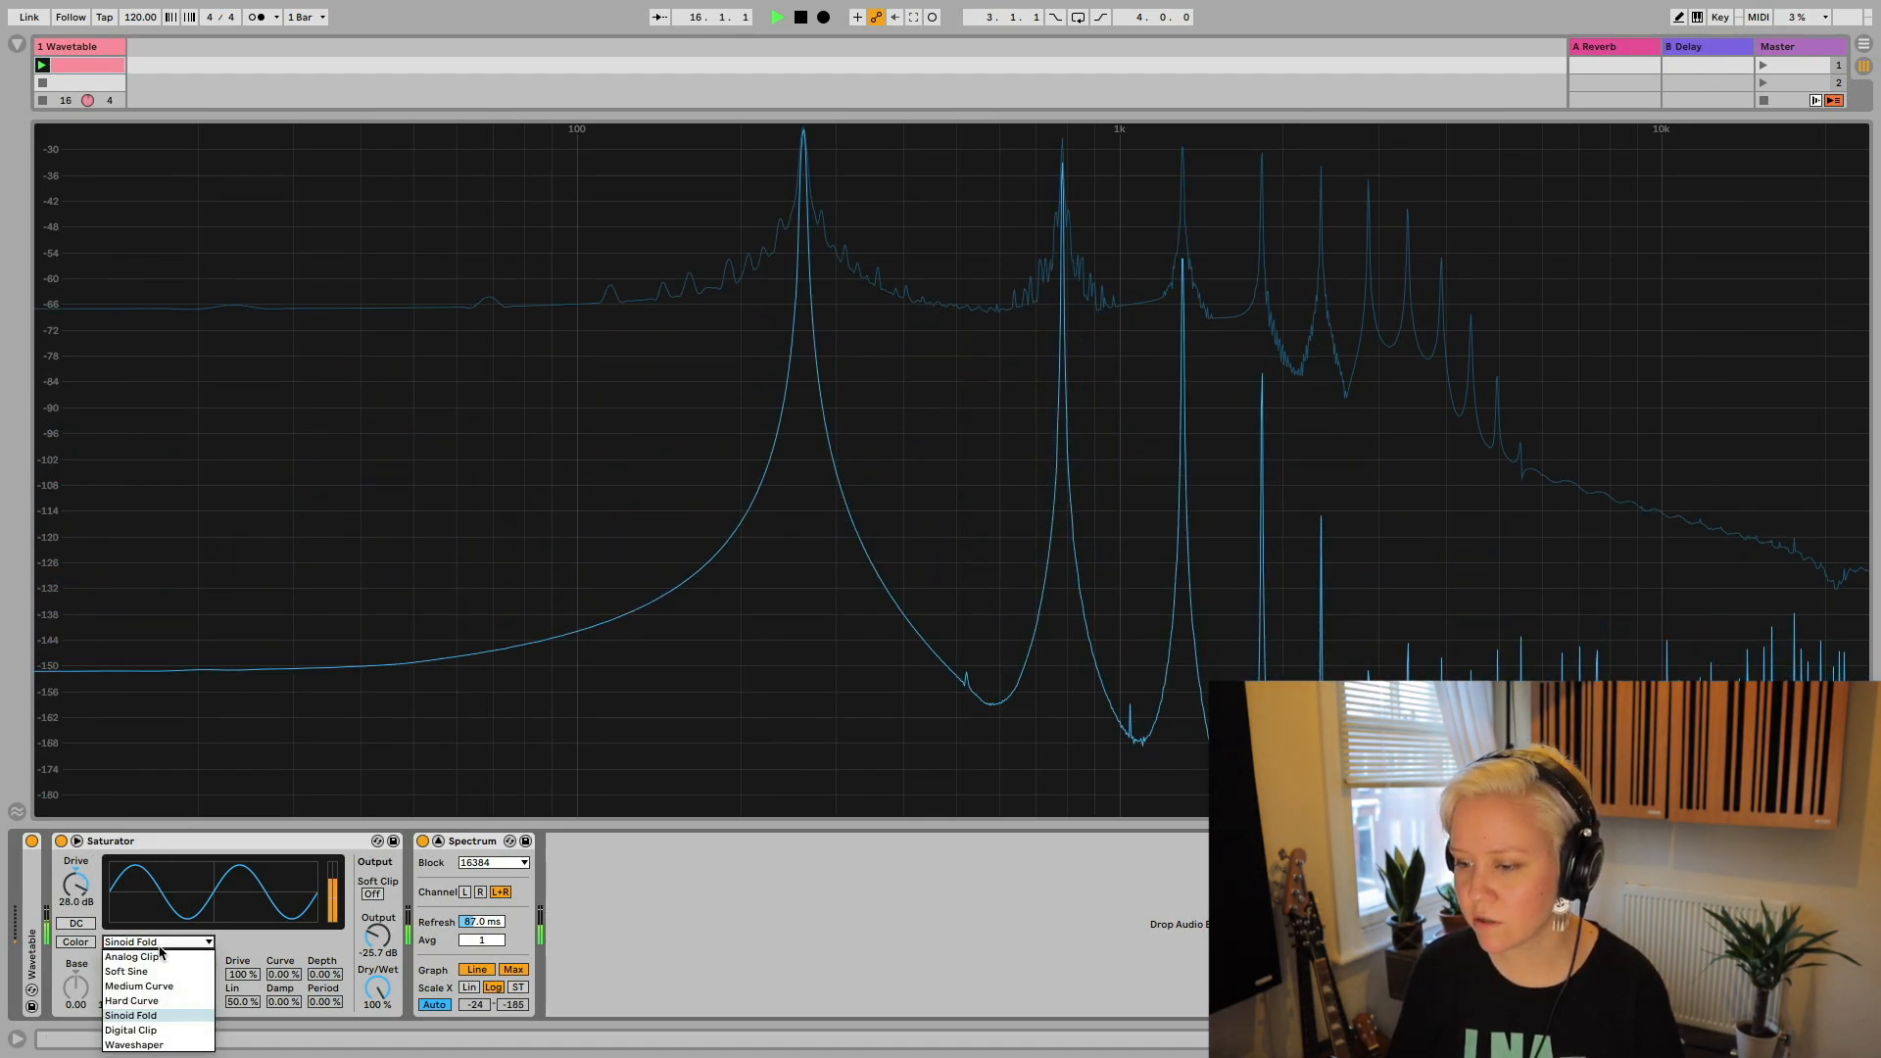
click(157, 957)
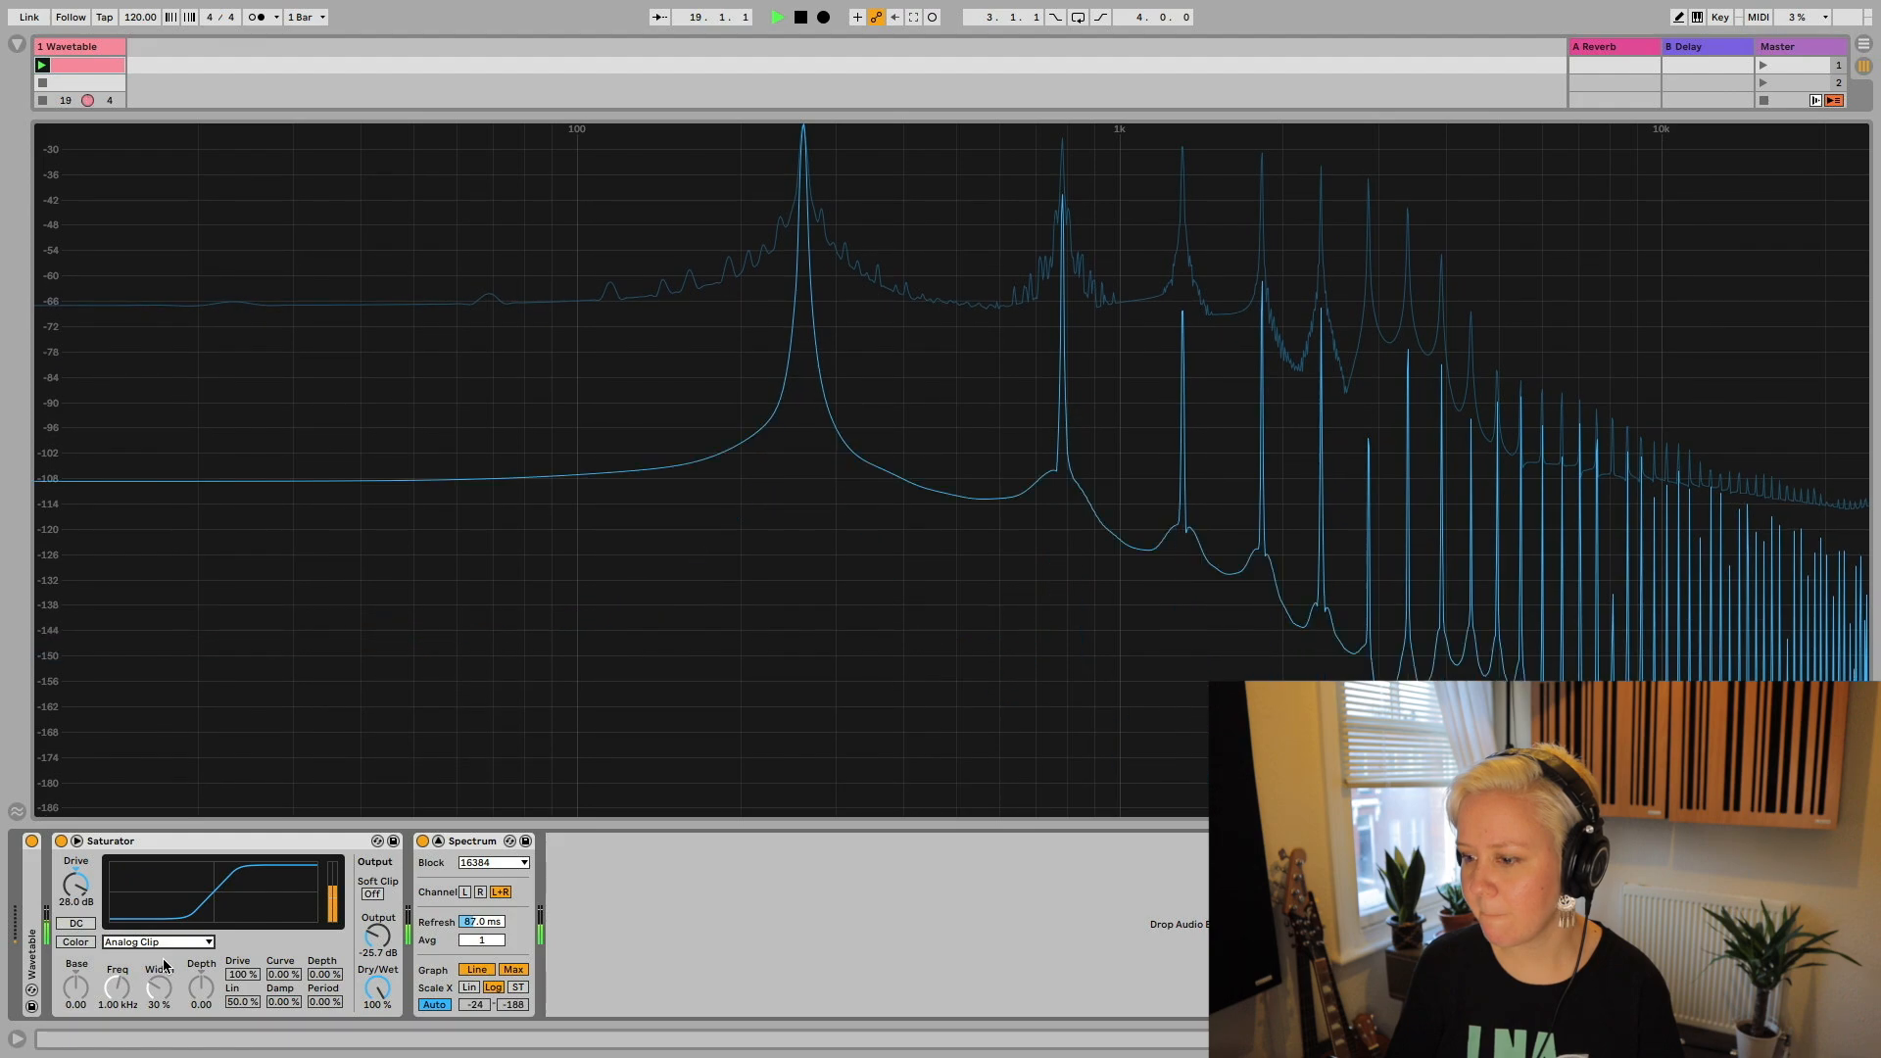
click(147, 943)
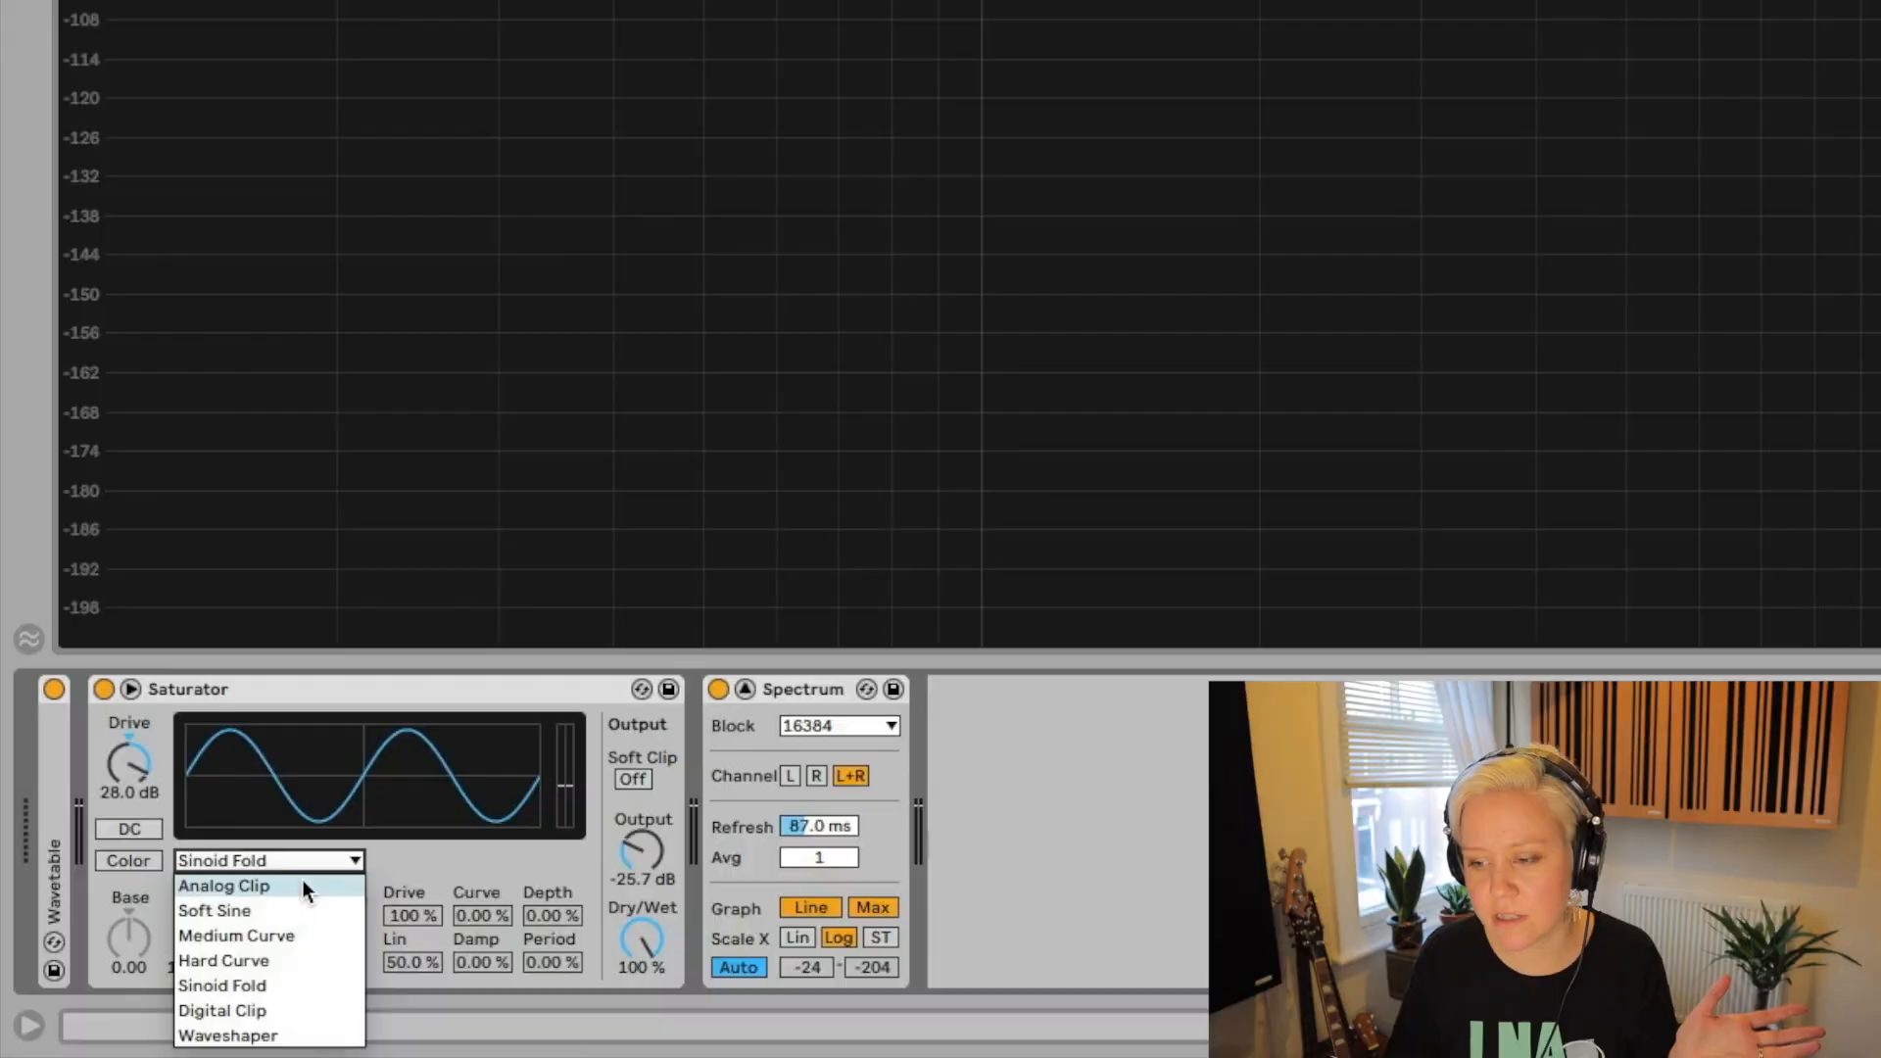
click(302, 887)
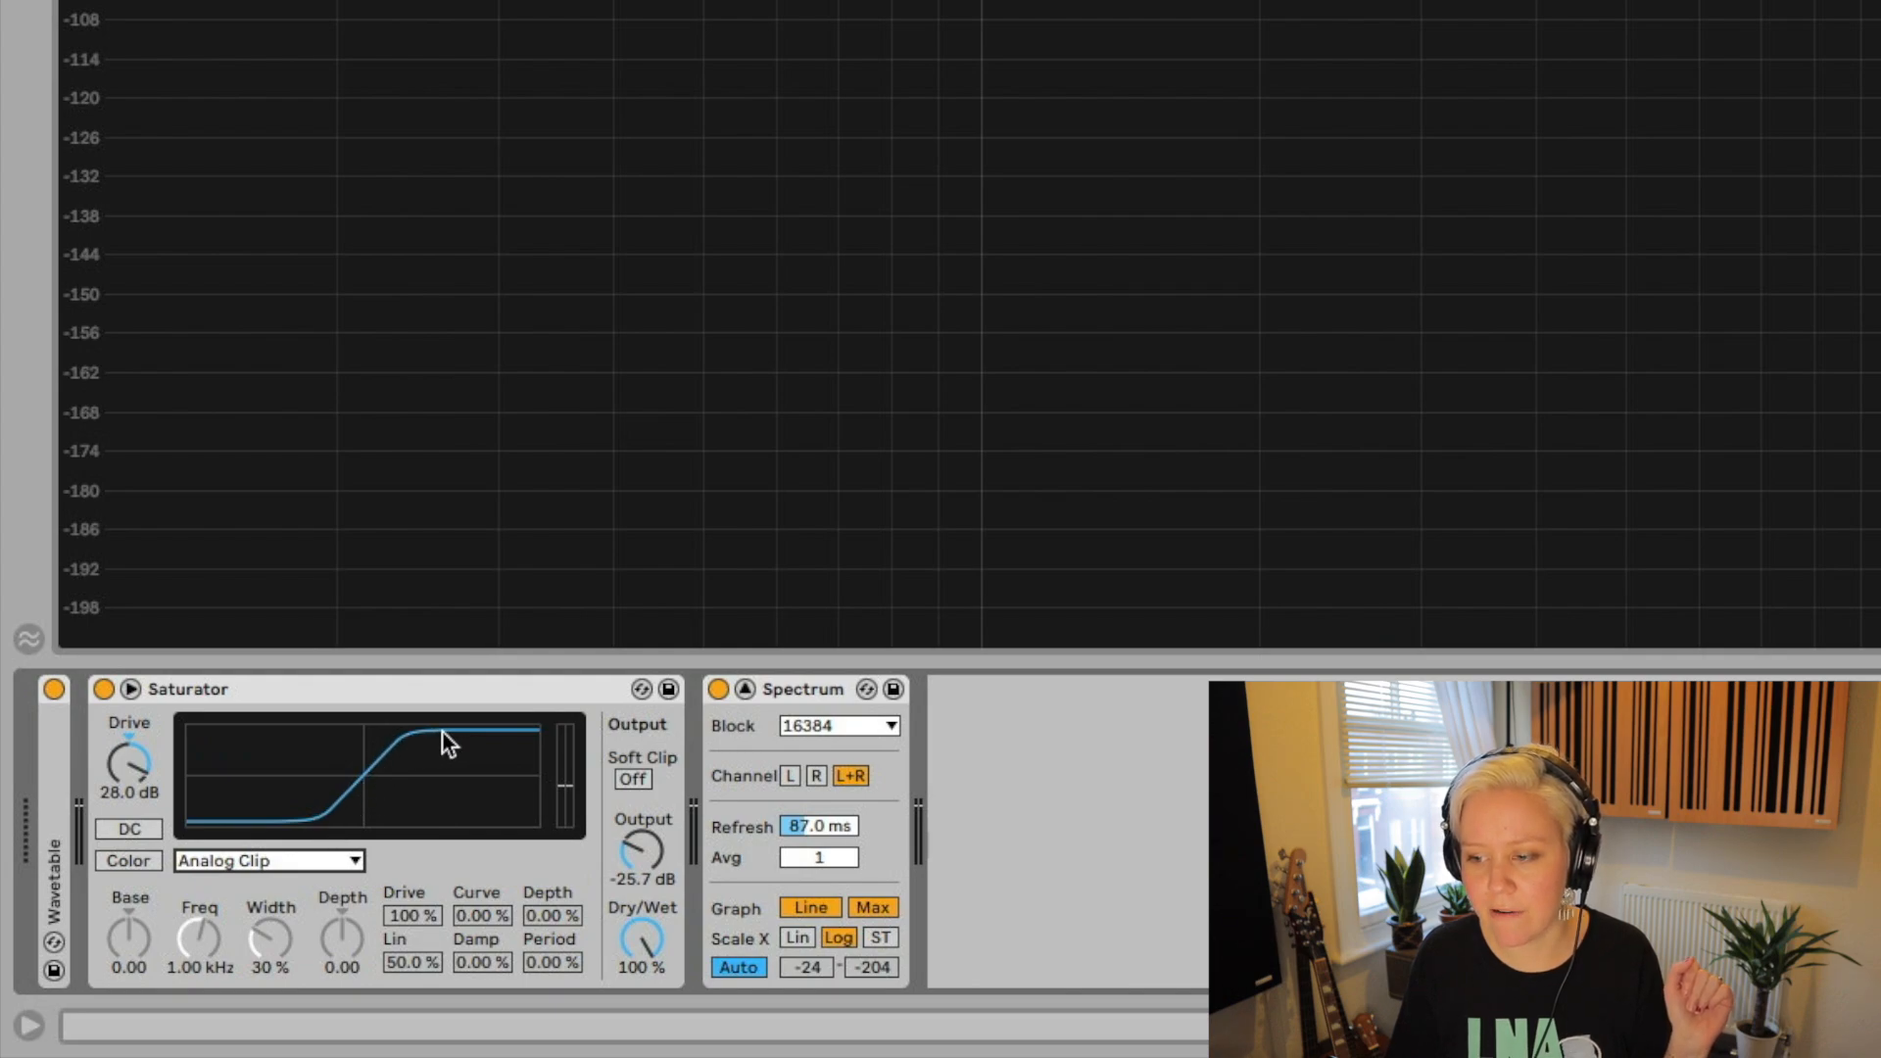
Change the shaping mode to Digital Clip and set the main Drive to 28.6 dB during playback.
click(301, 868)
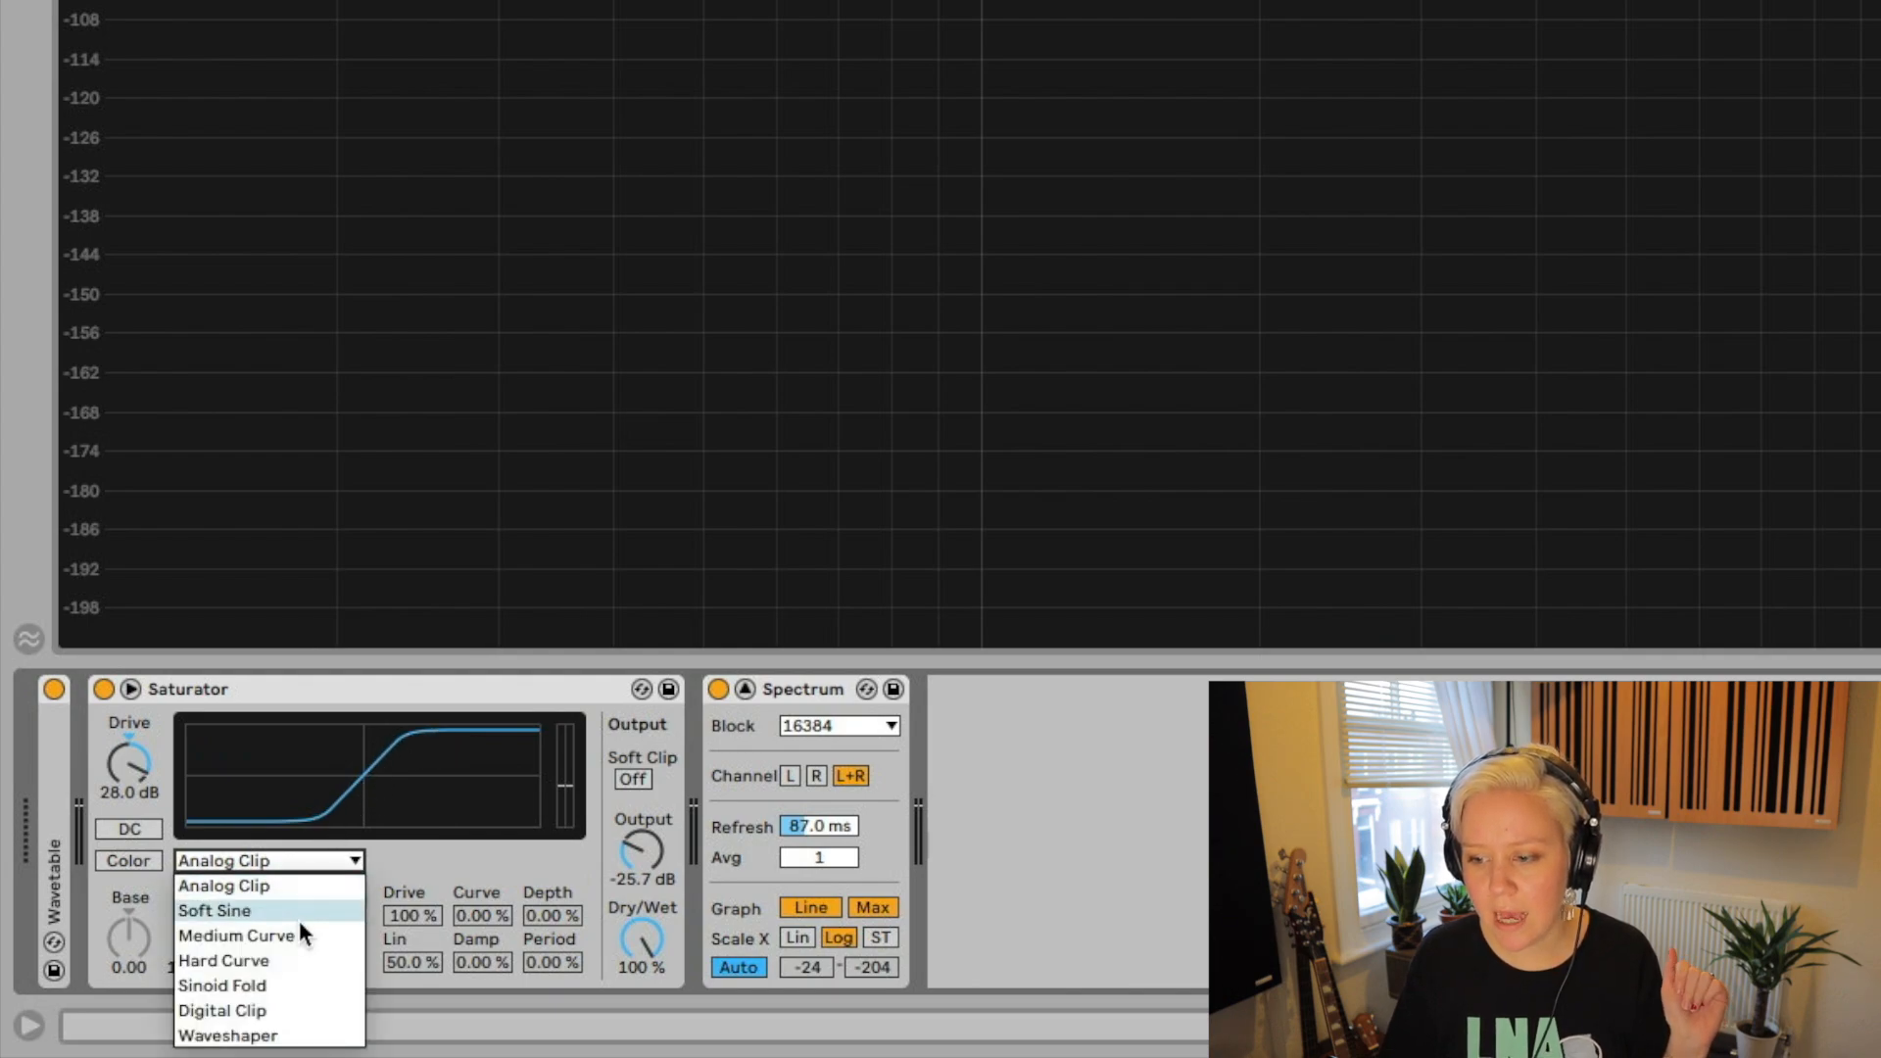
click(296, 1011)
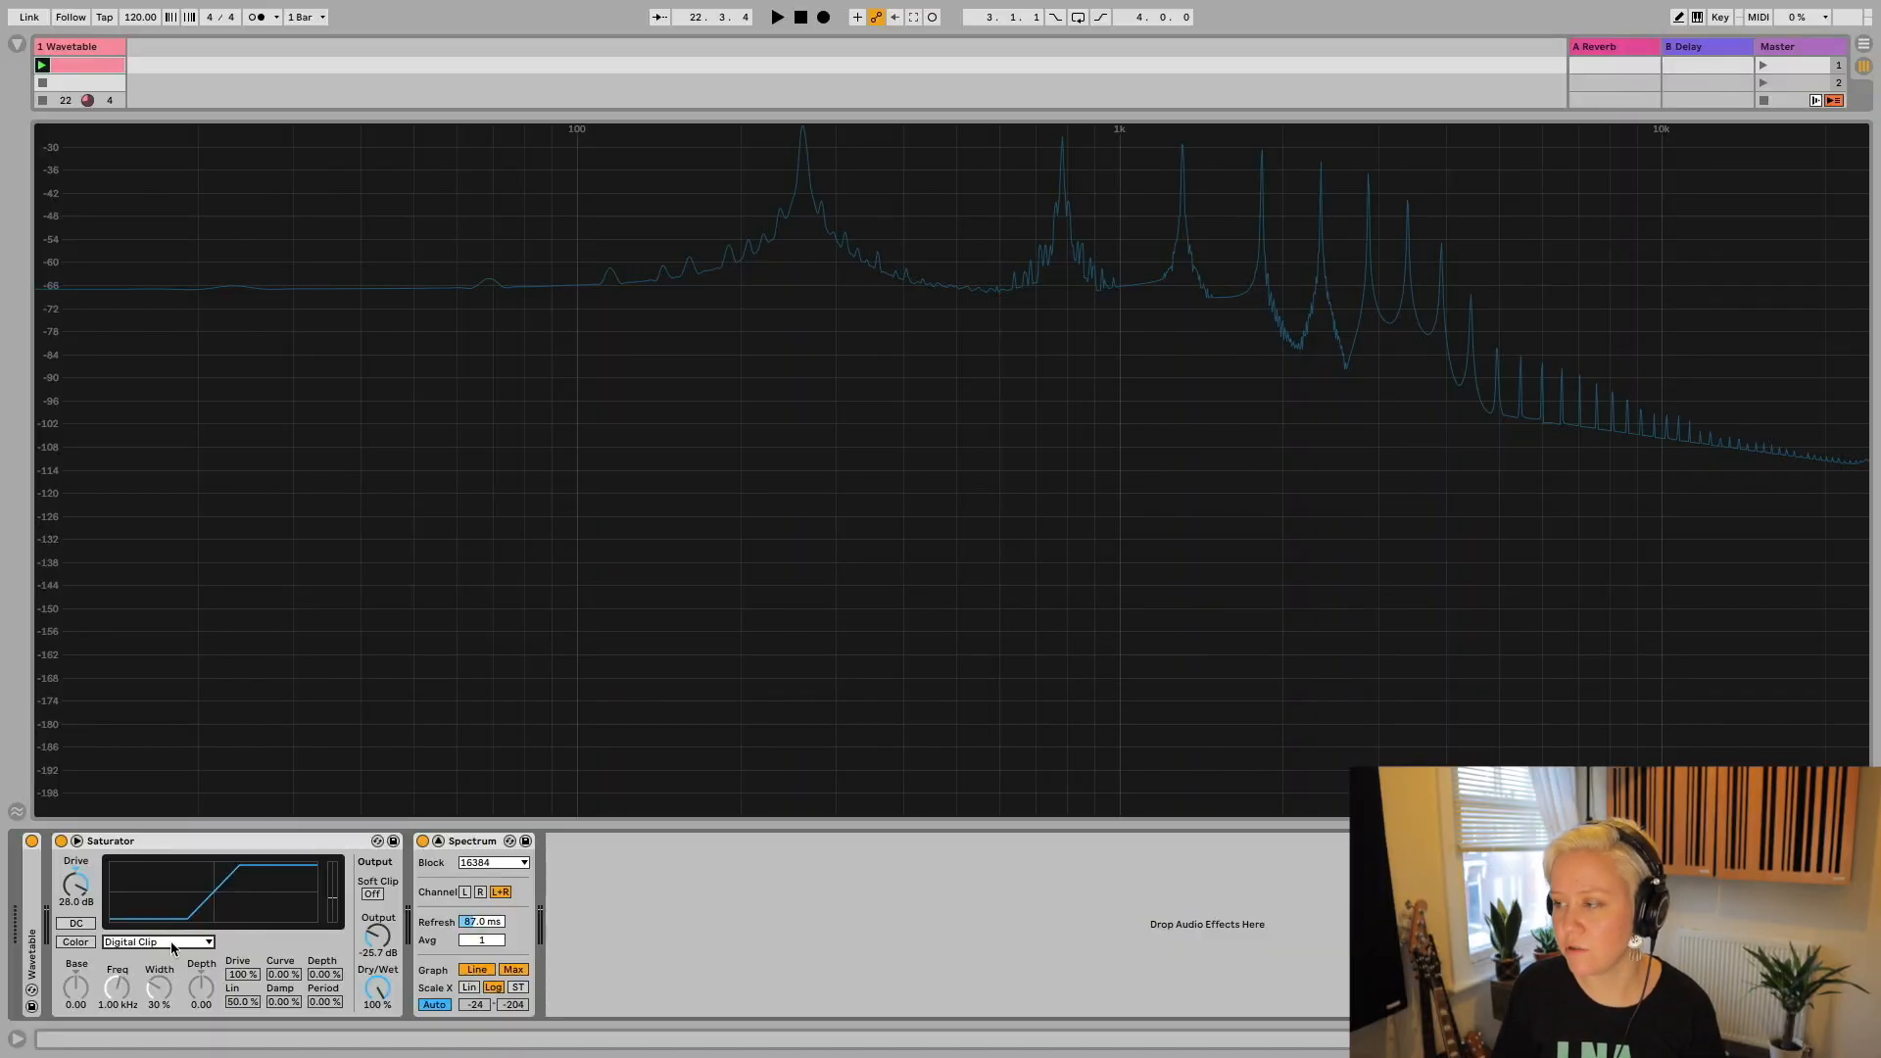
key(space)
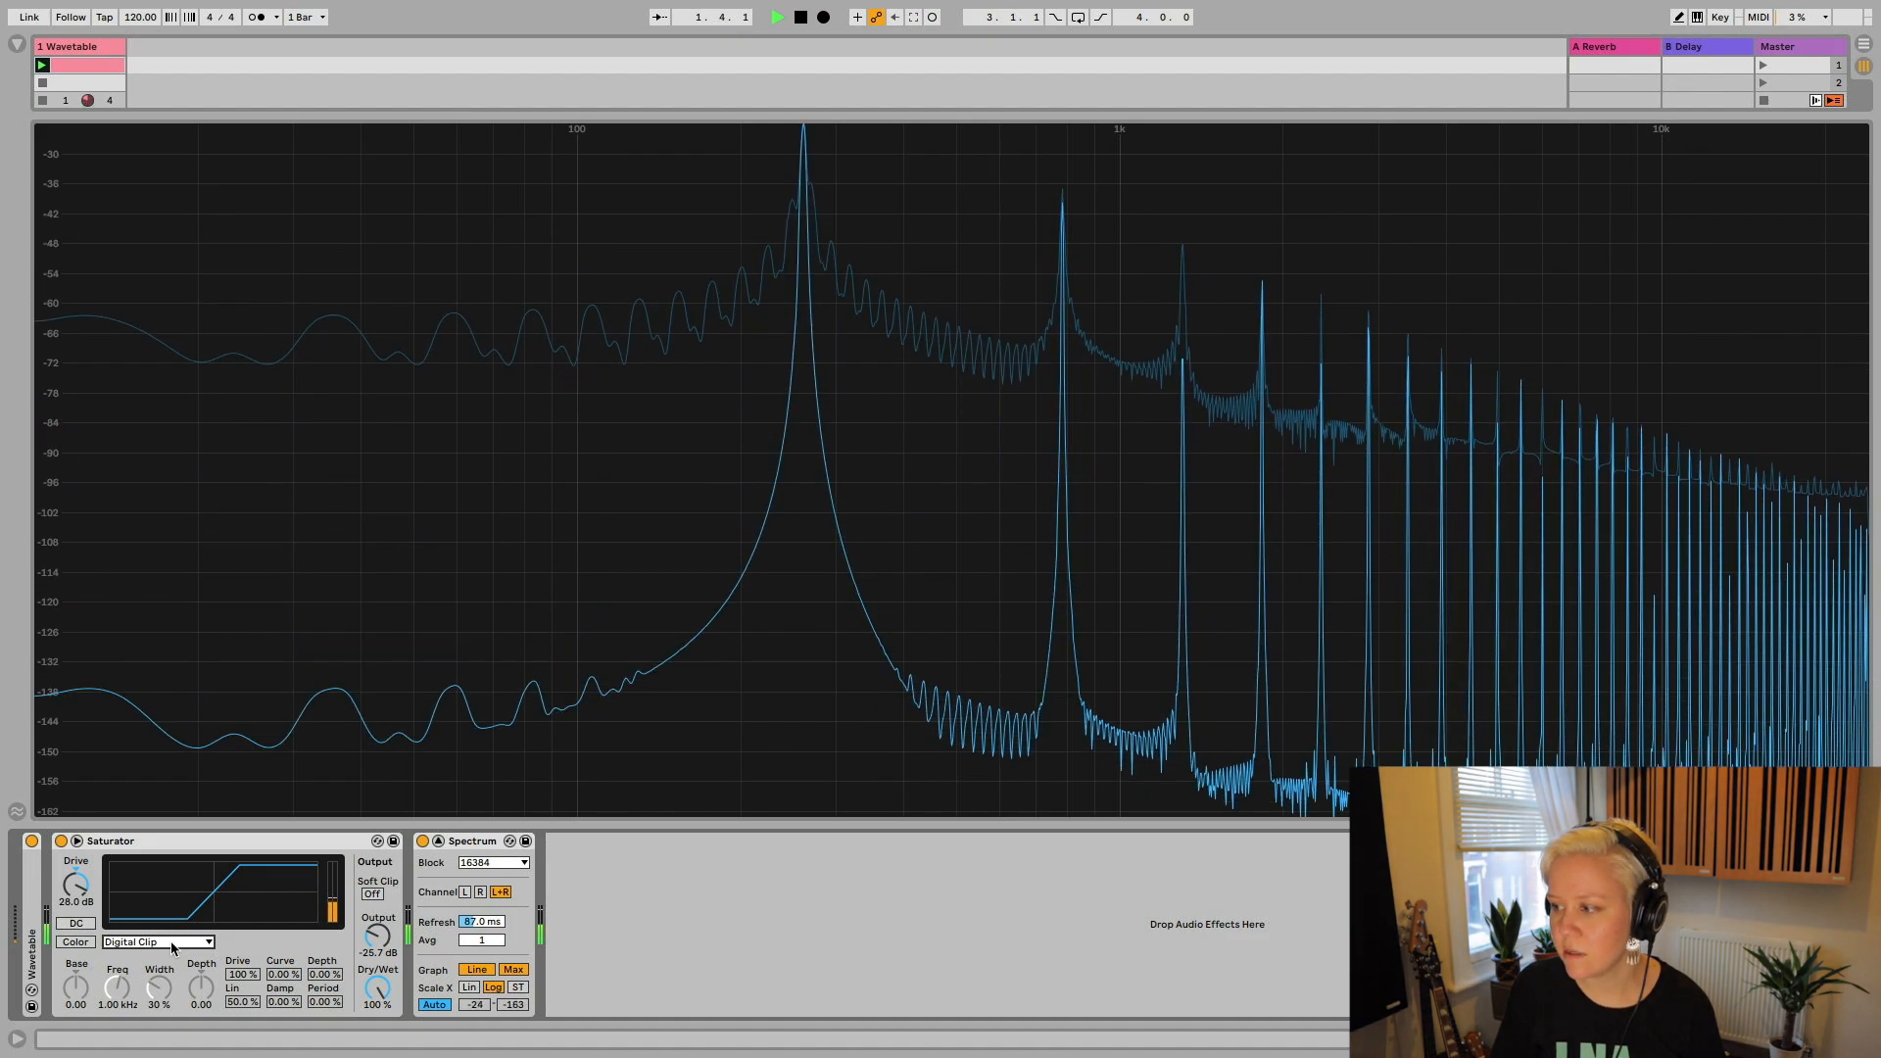
drag(76, 884, 76, 880)
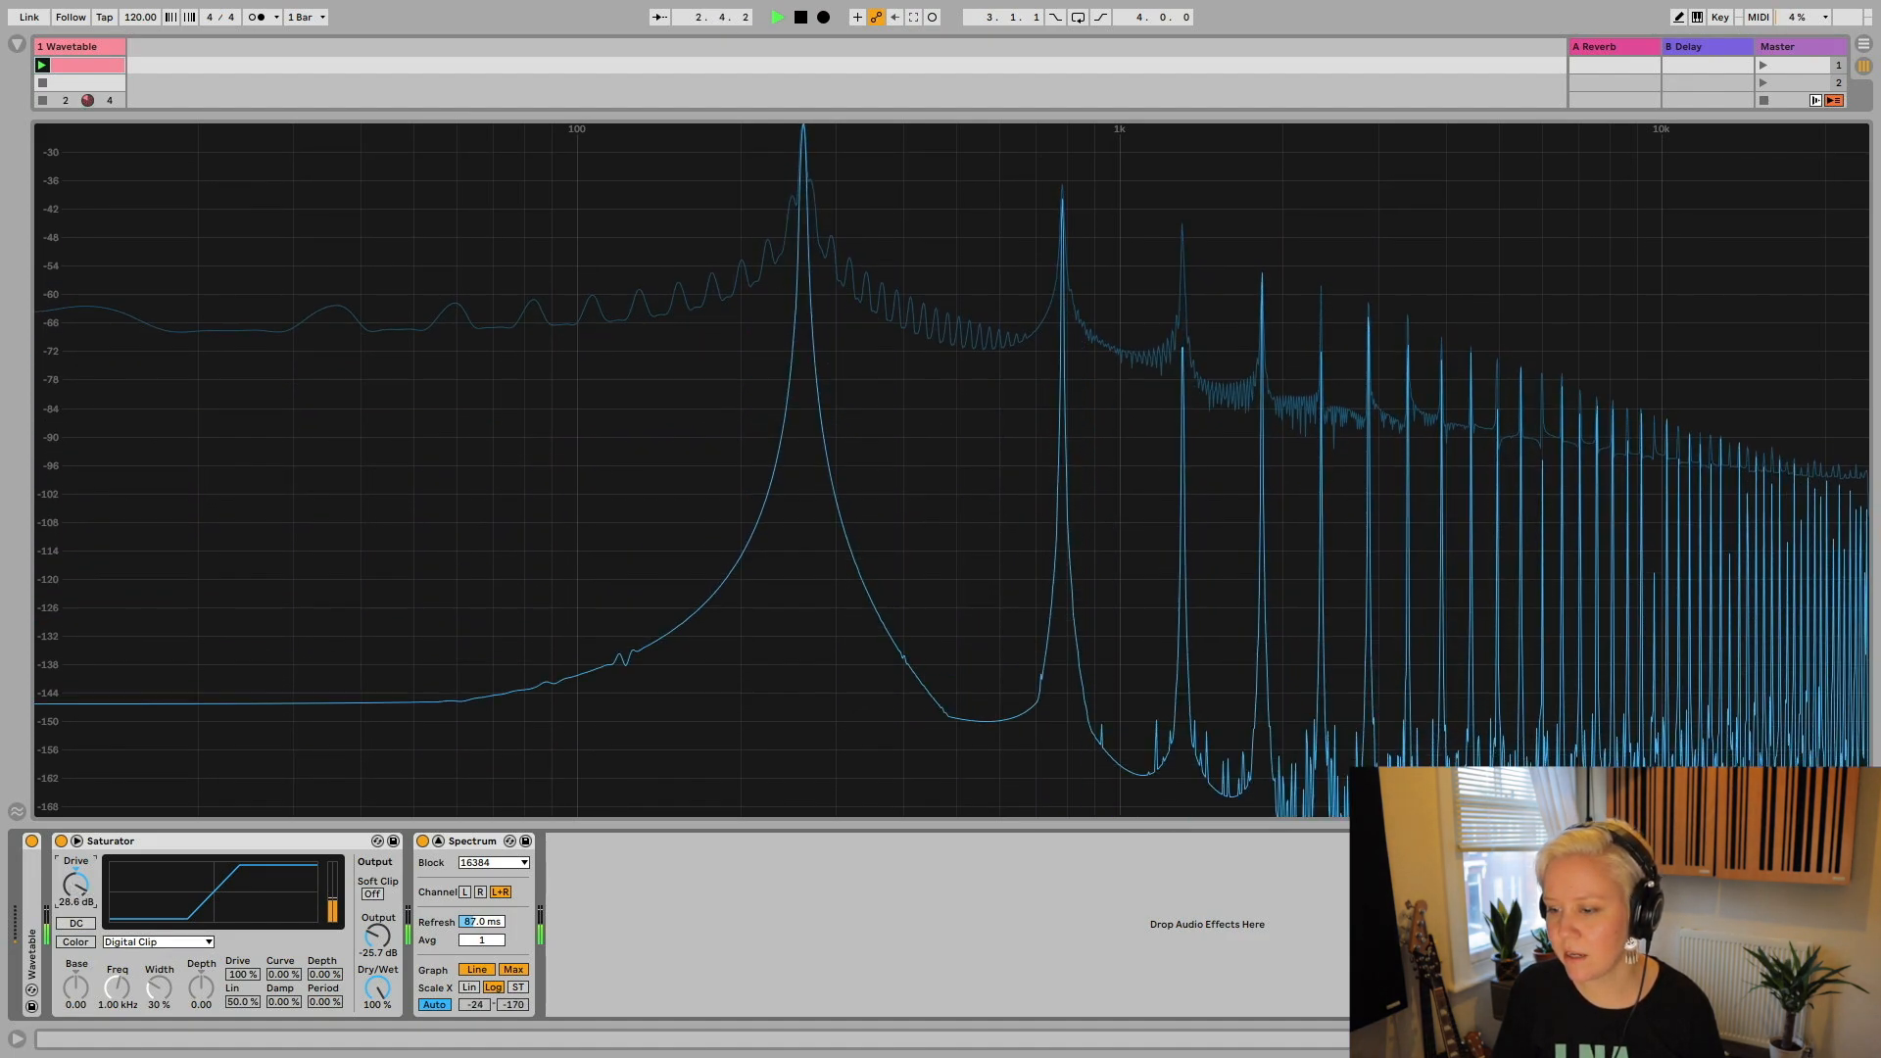
Compare Analog Clip against Digital Clip by switching the Saturator's shaping mode between them during playback.
click(157, 942)
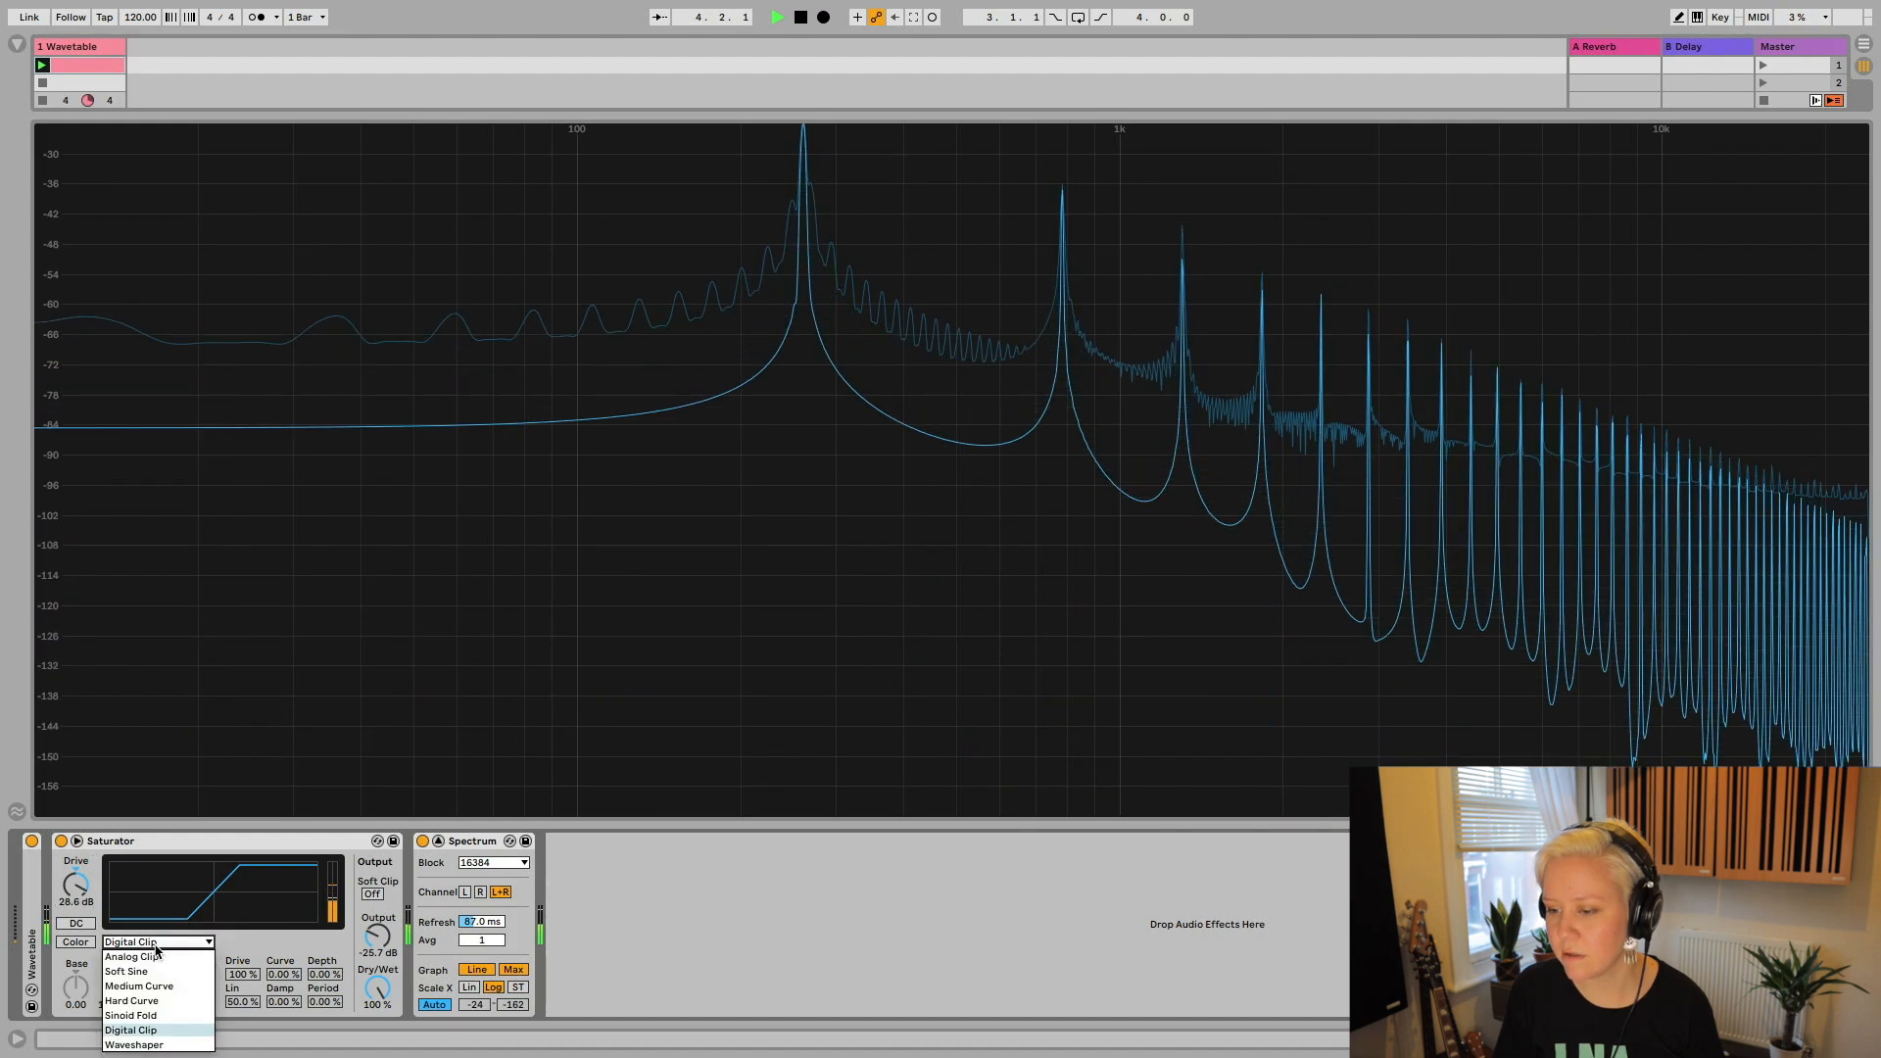
click(166, 959)
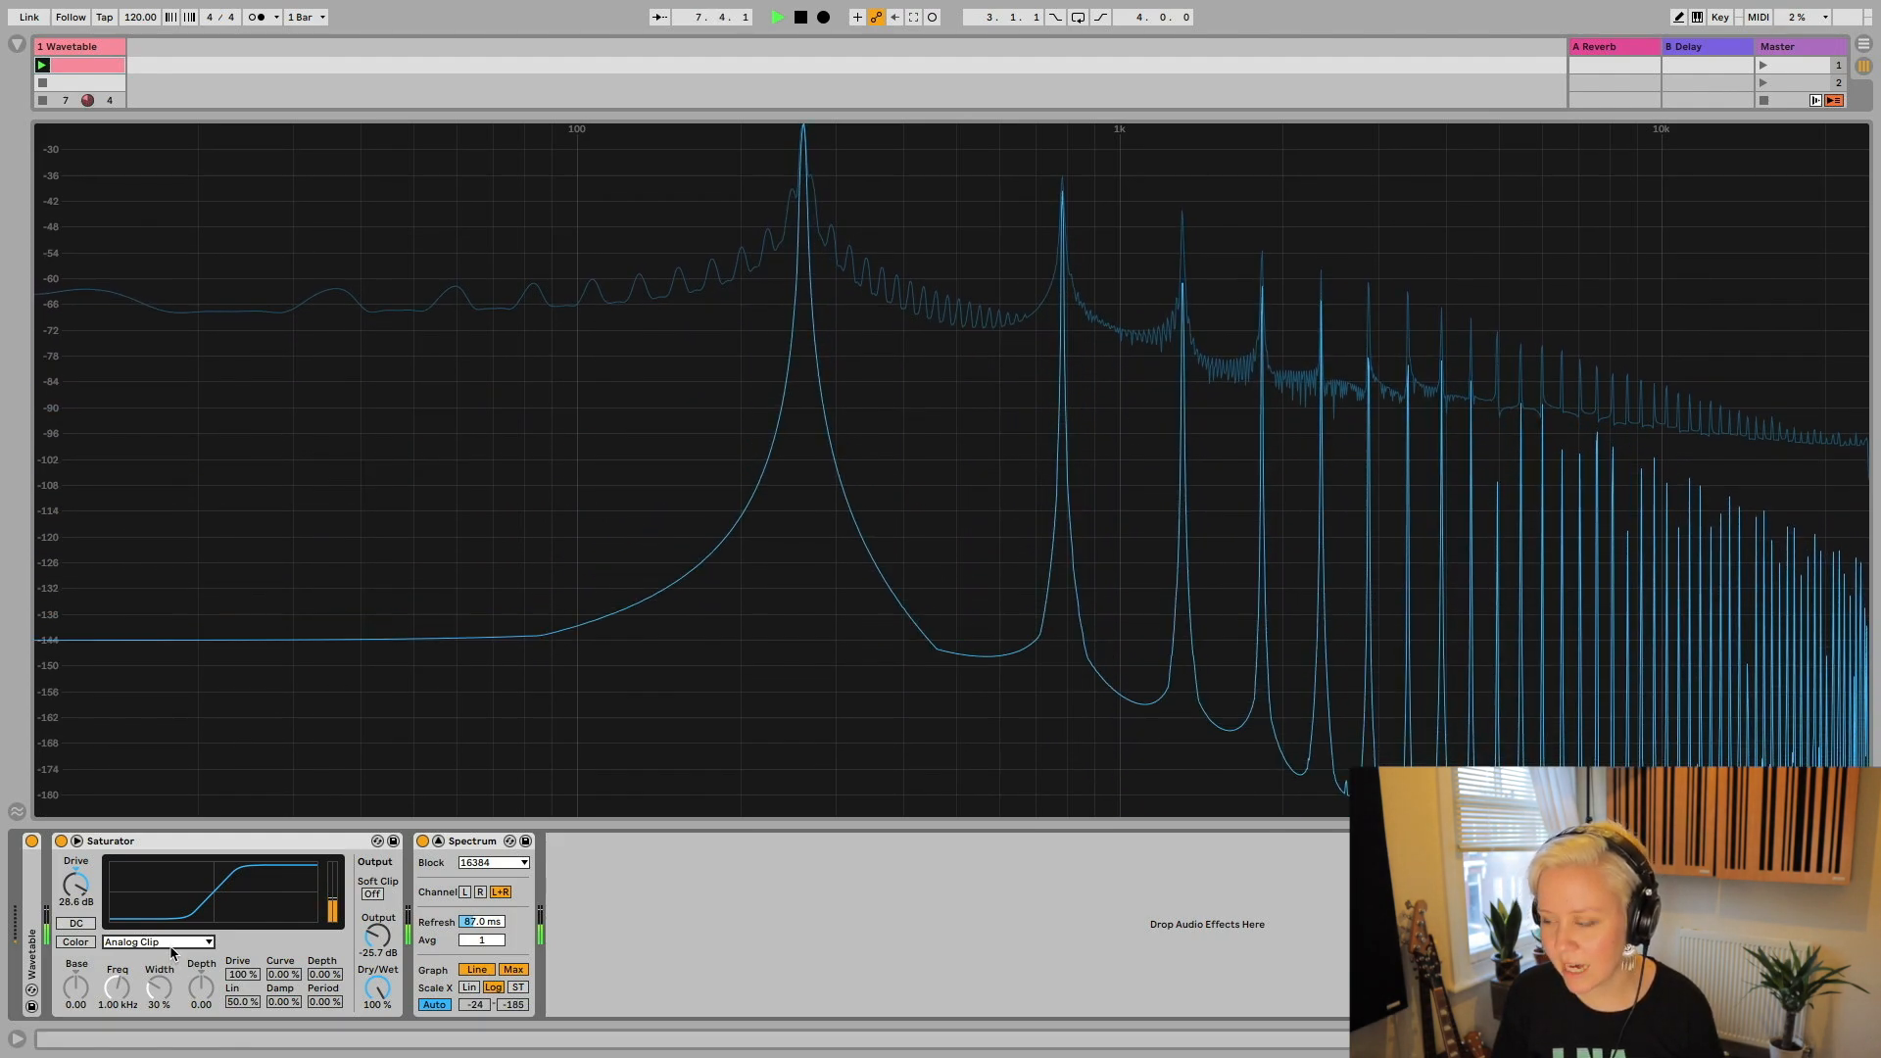
click(171, 944)
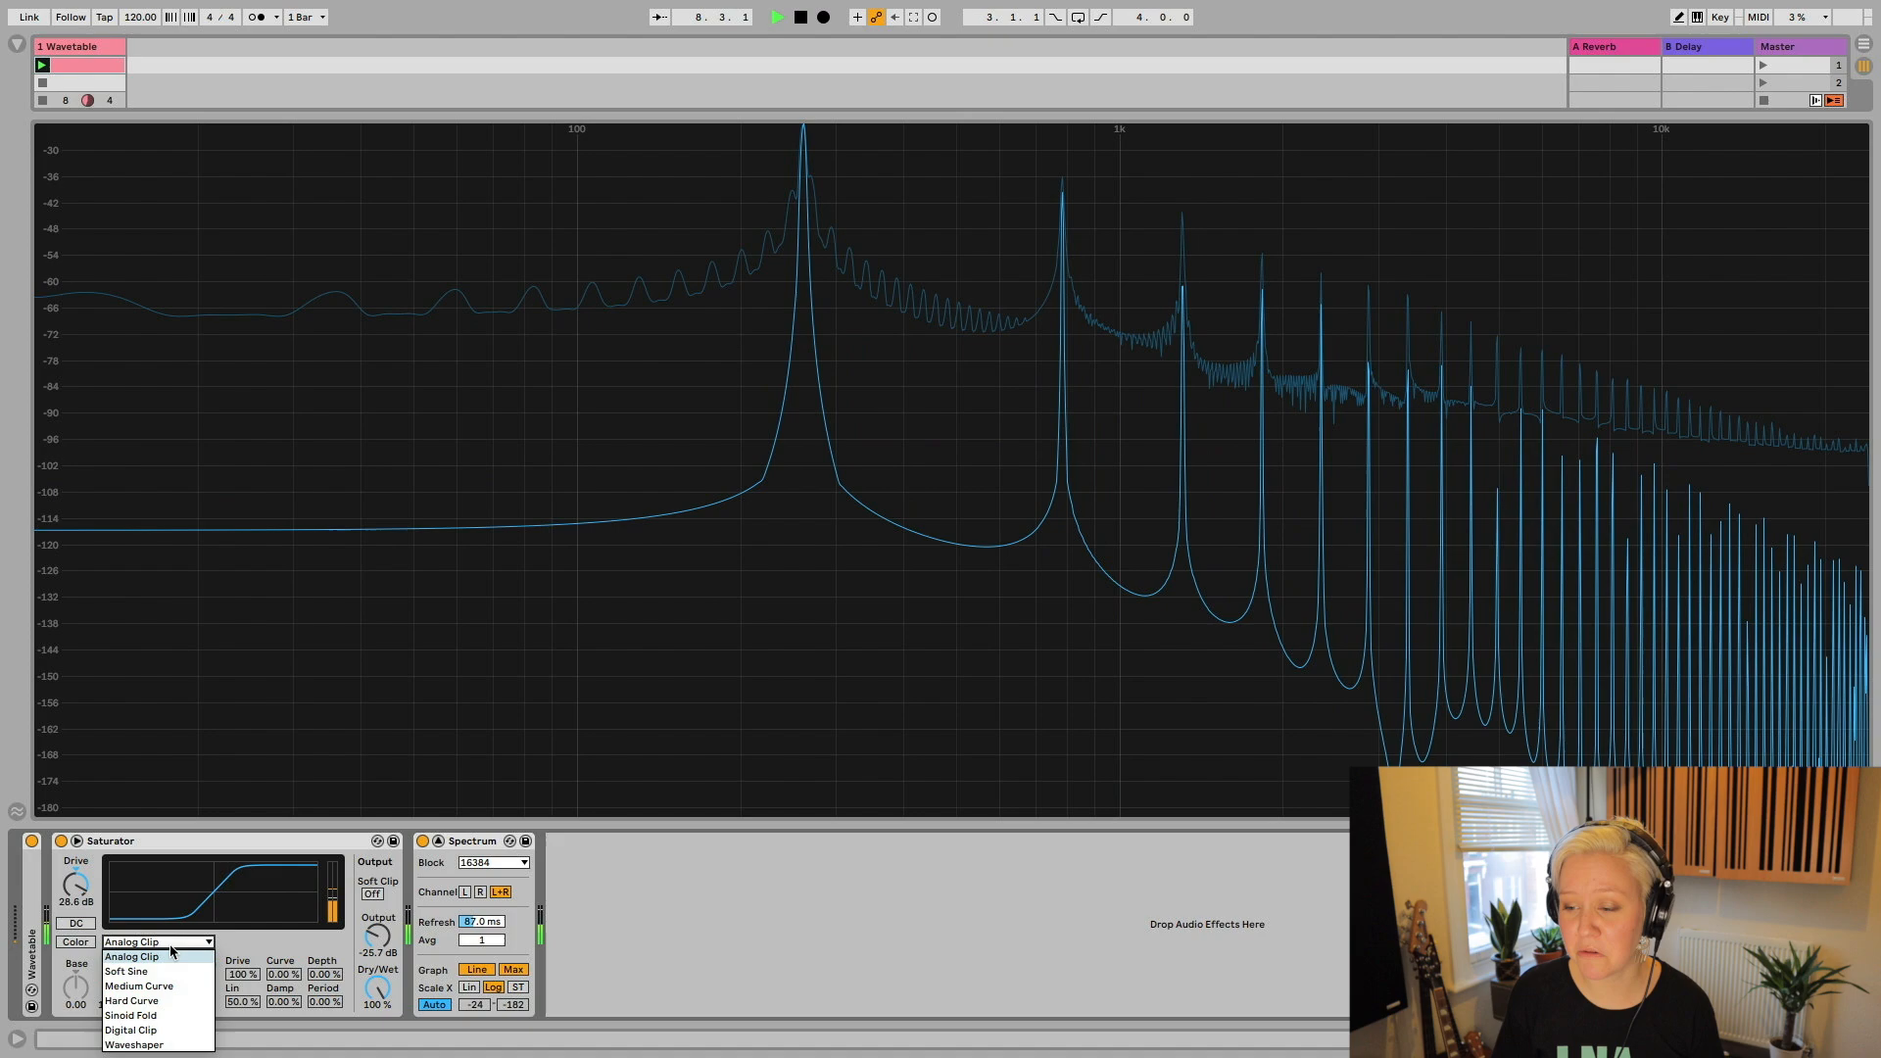
click(170, 1029)
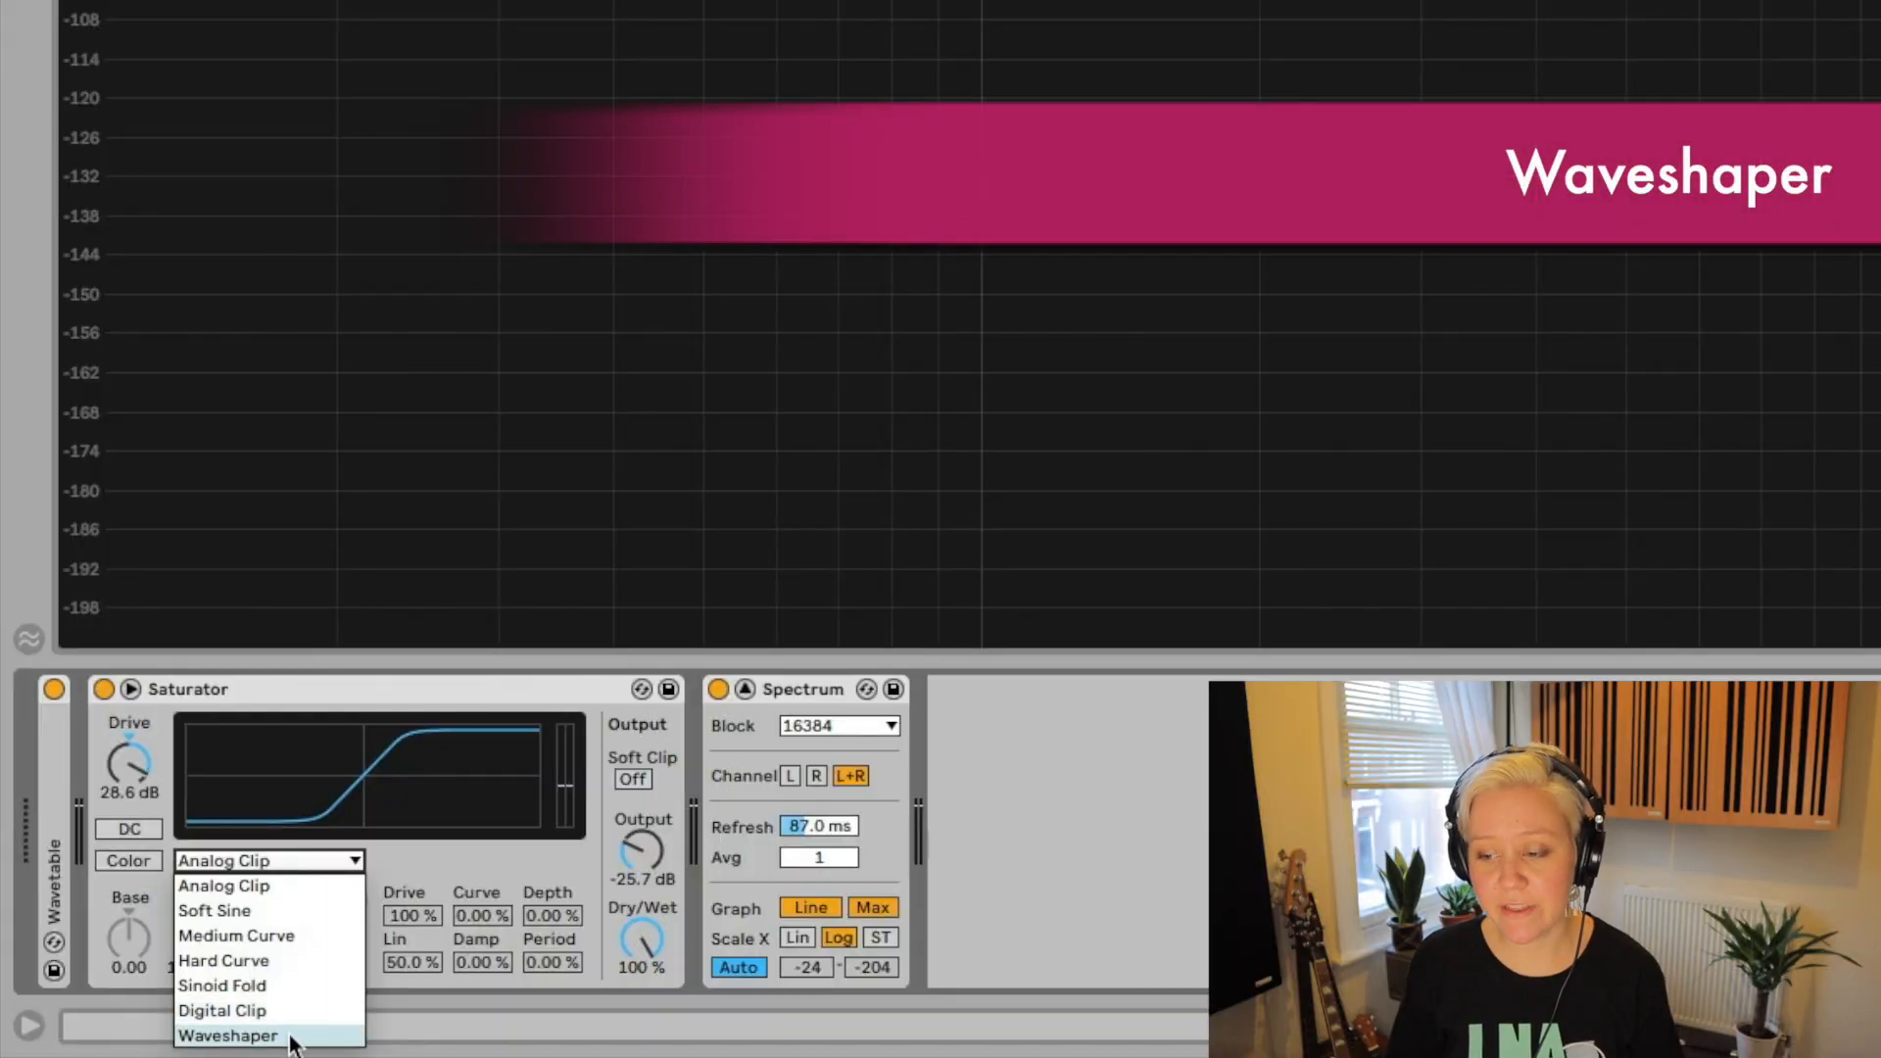
Set the Saturator's shaping mode to Waveshaper and its waveshaper Drive to 100 %.
click(291, 1037)
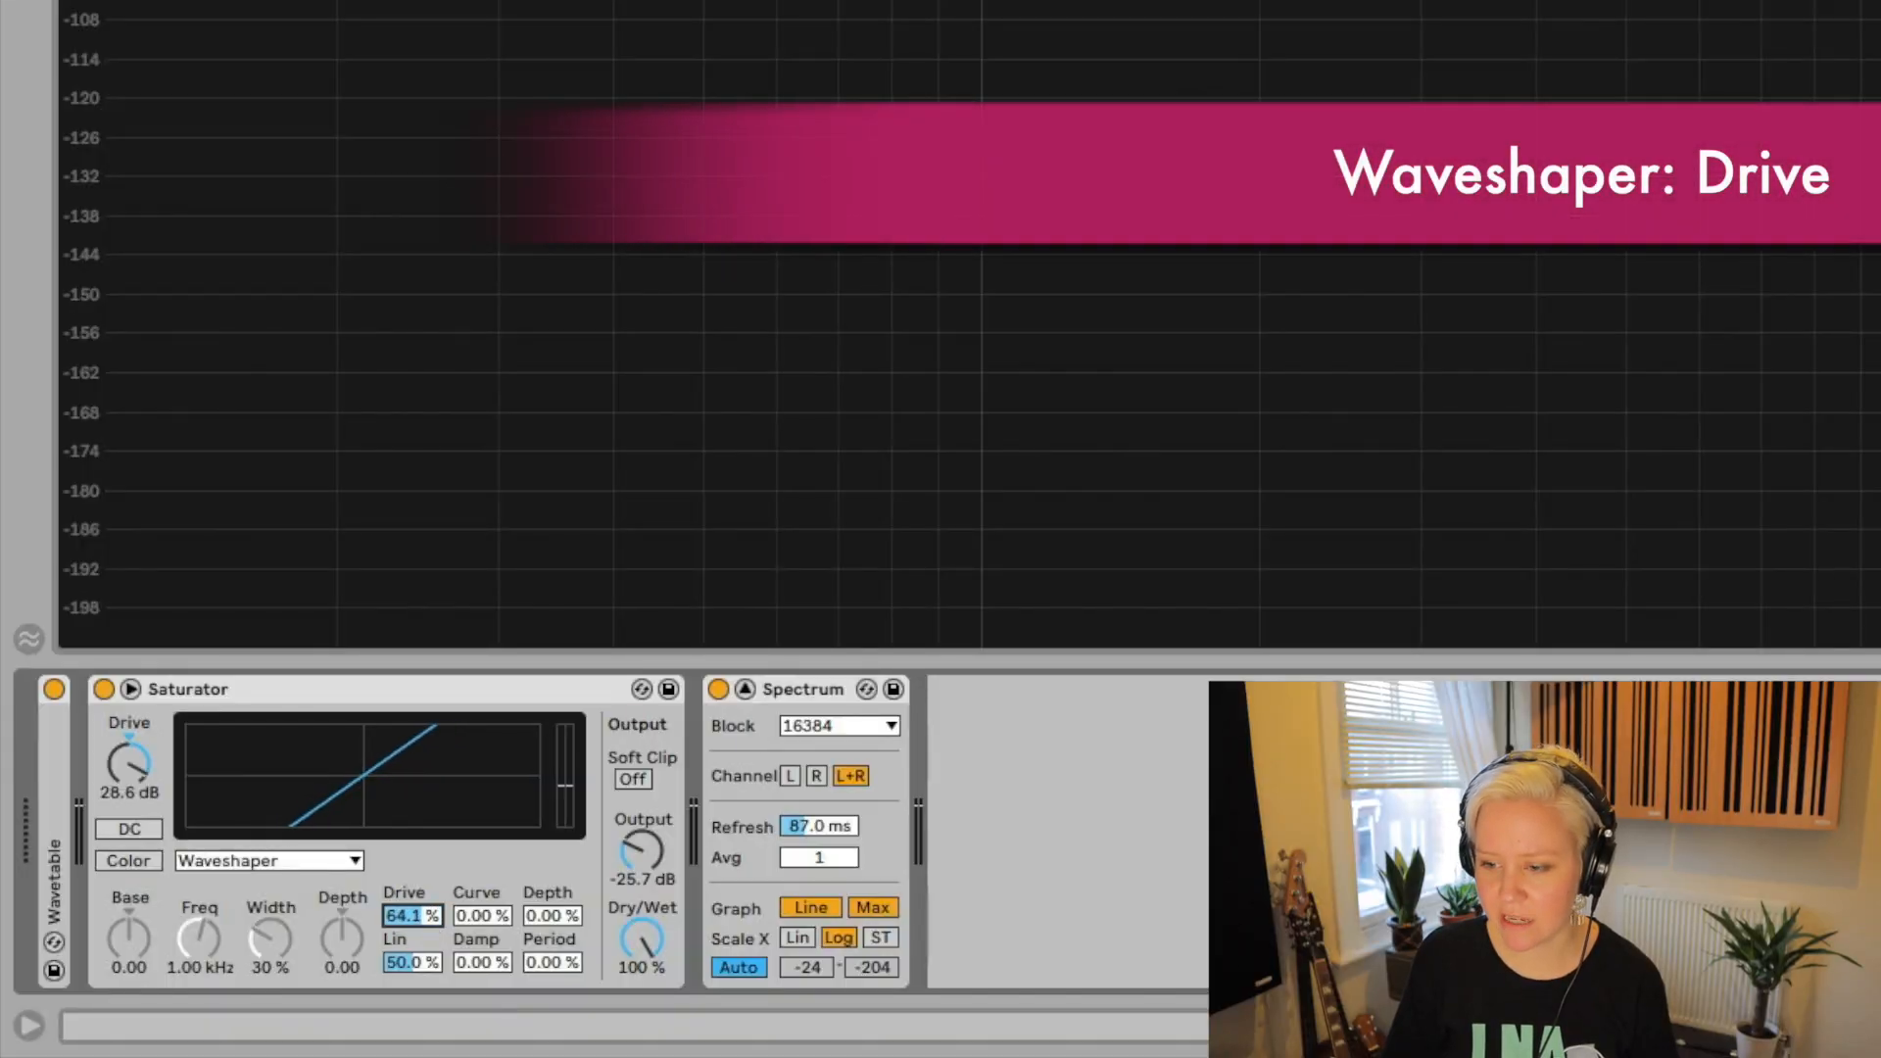
drag(412, 916, 412, 911)
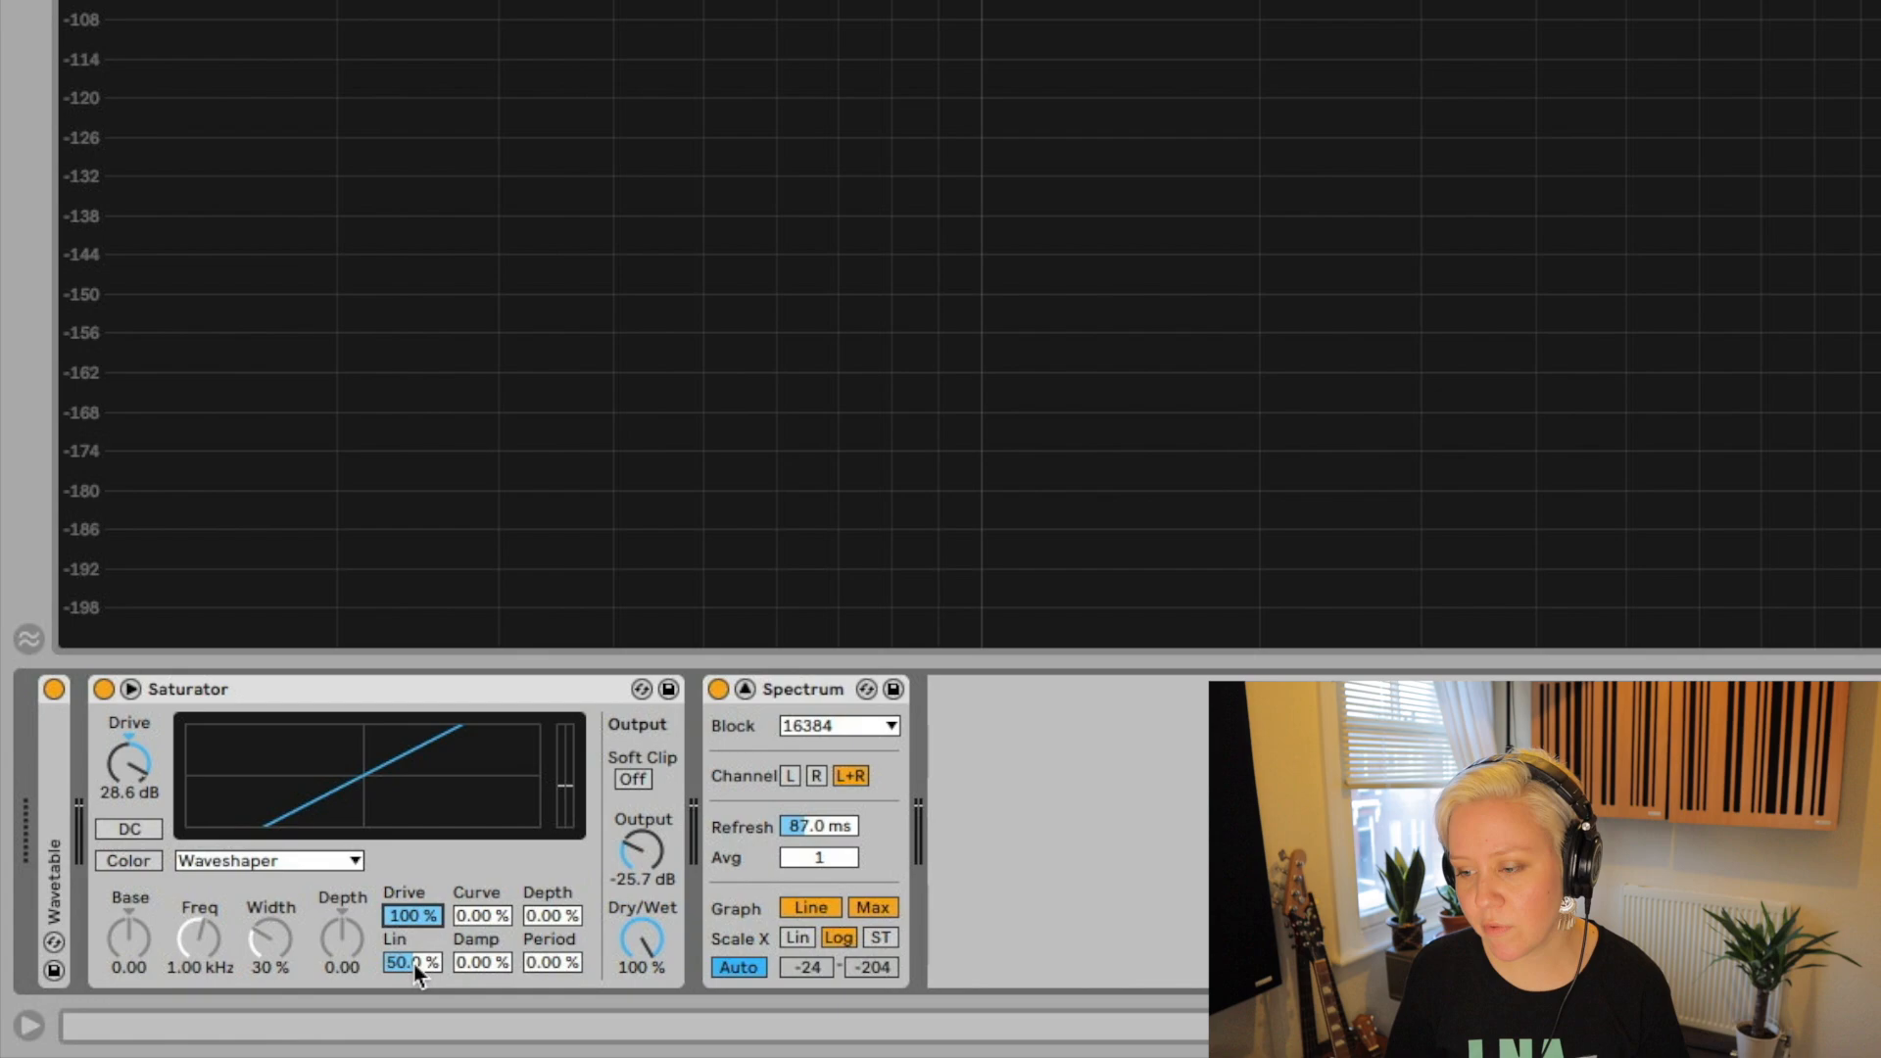
Adjust the Waveshaper's Lin amount to 82.8 %, using clip playback to hear the change.
drag(414, 964, 414, 1040)
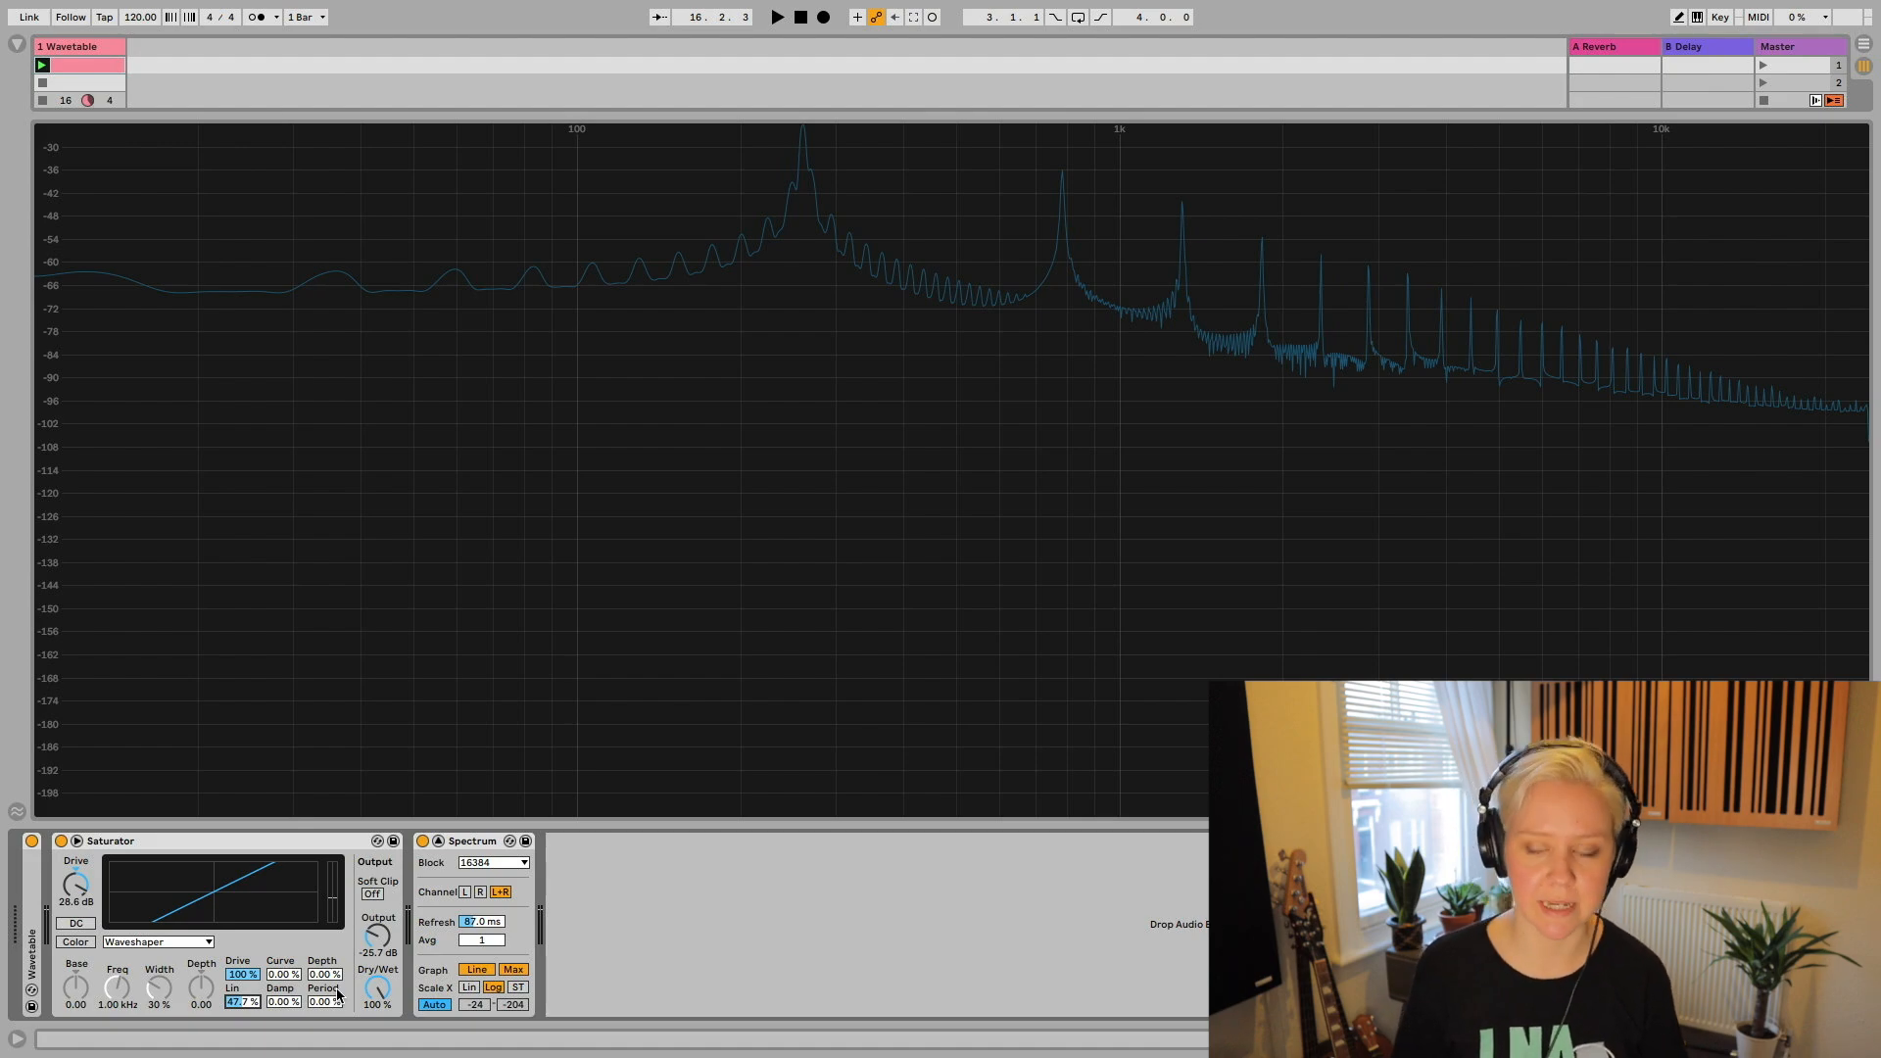
key(space)
drag(243, 1001, 243, 1051)
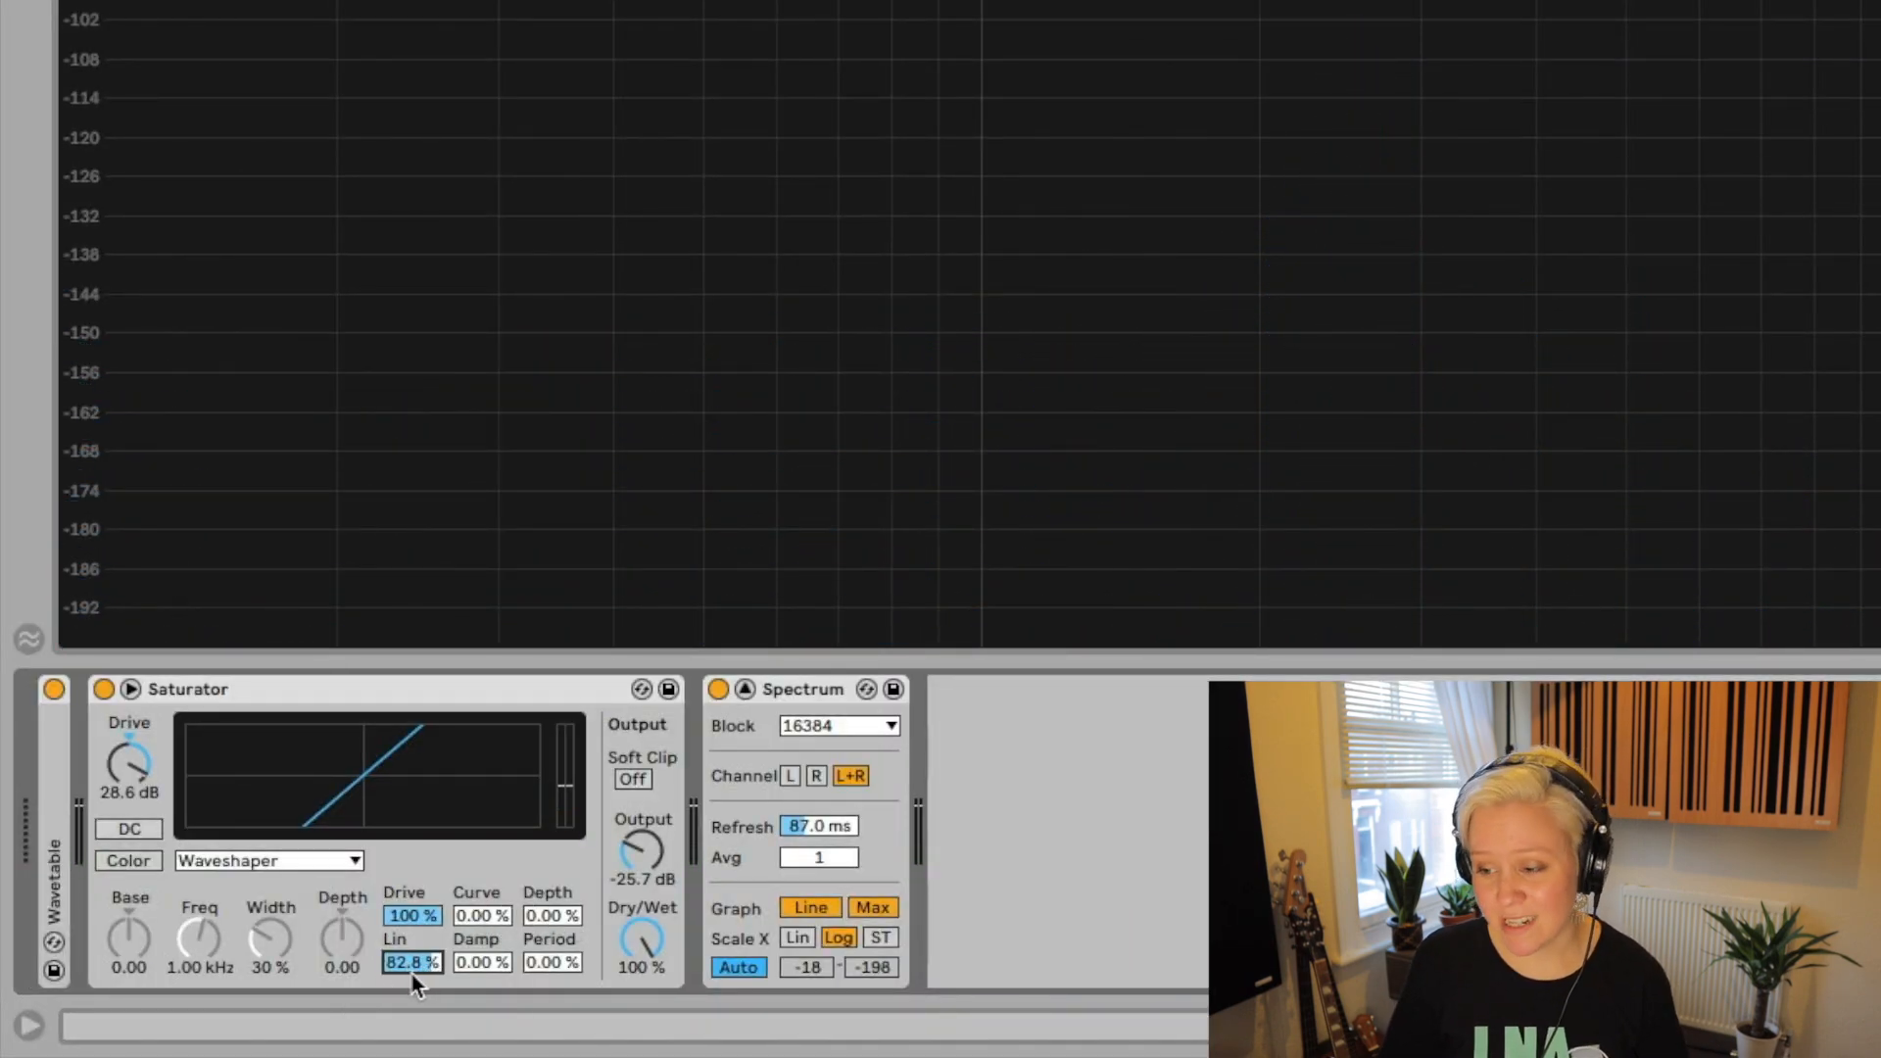
Adjust the Waveshaper's Lin amount, trying 73.4 %, and raise its Curve to 100 % during playback.
drag(410, 971, 409, 983)
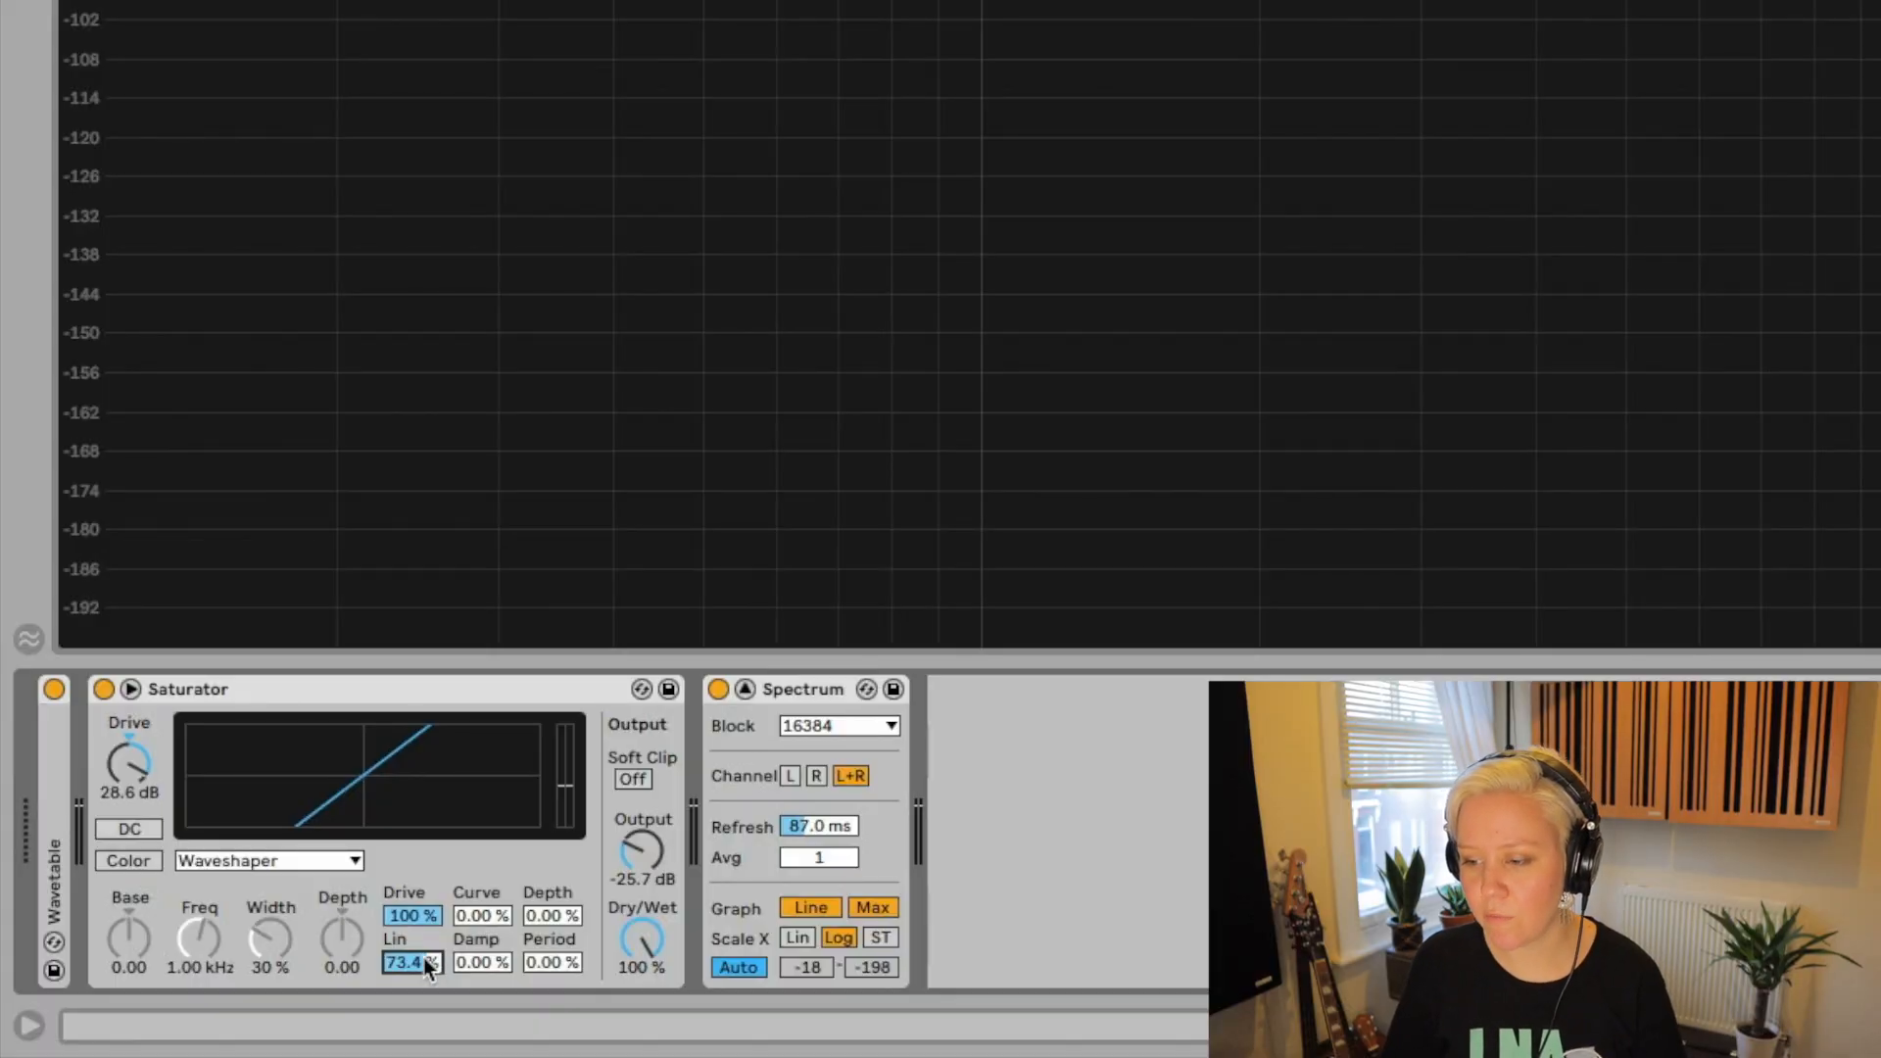
drag(423, 959, 423, 930)
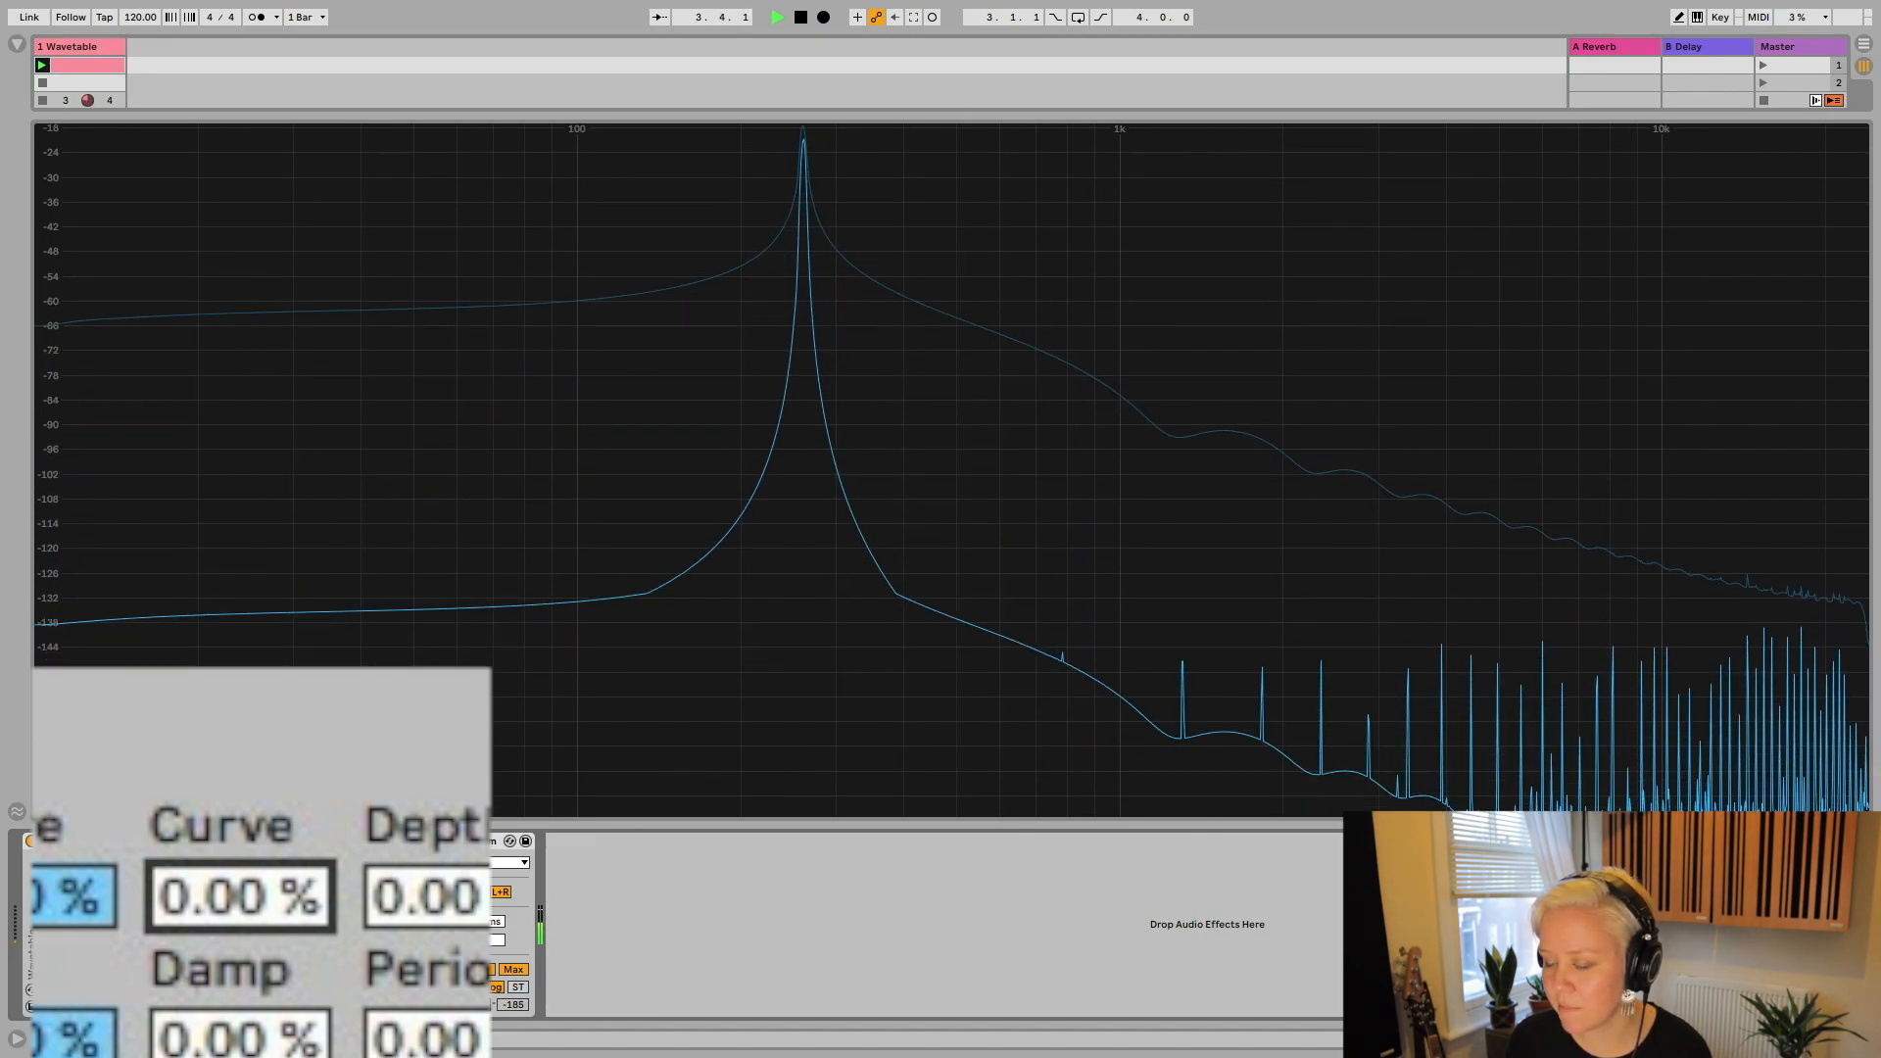
mouse_move(240, 897)
mouse_down()
mouse_move(202, 919)
mouse_move(201, 869)
mouse_move(209, 901)
mouse_up()
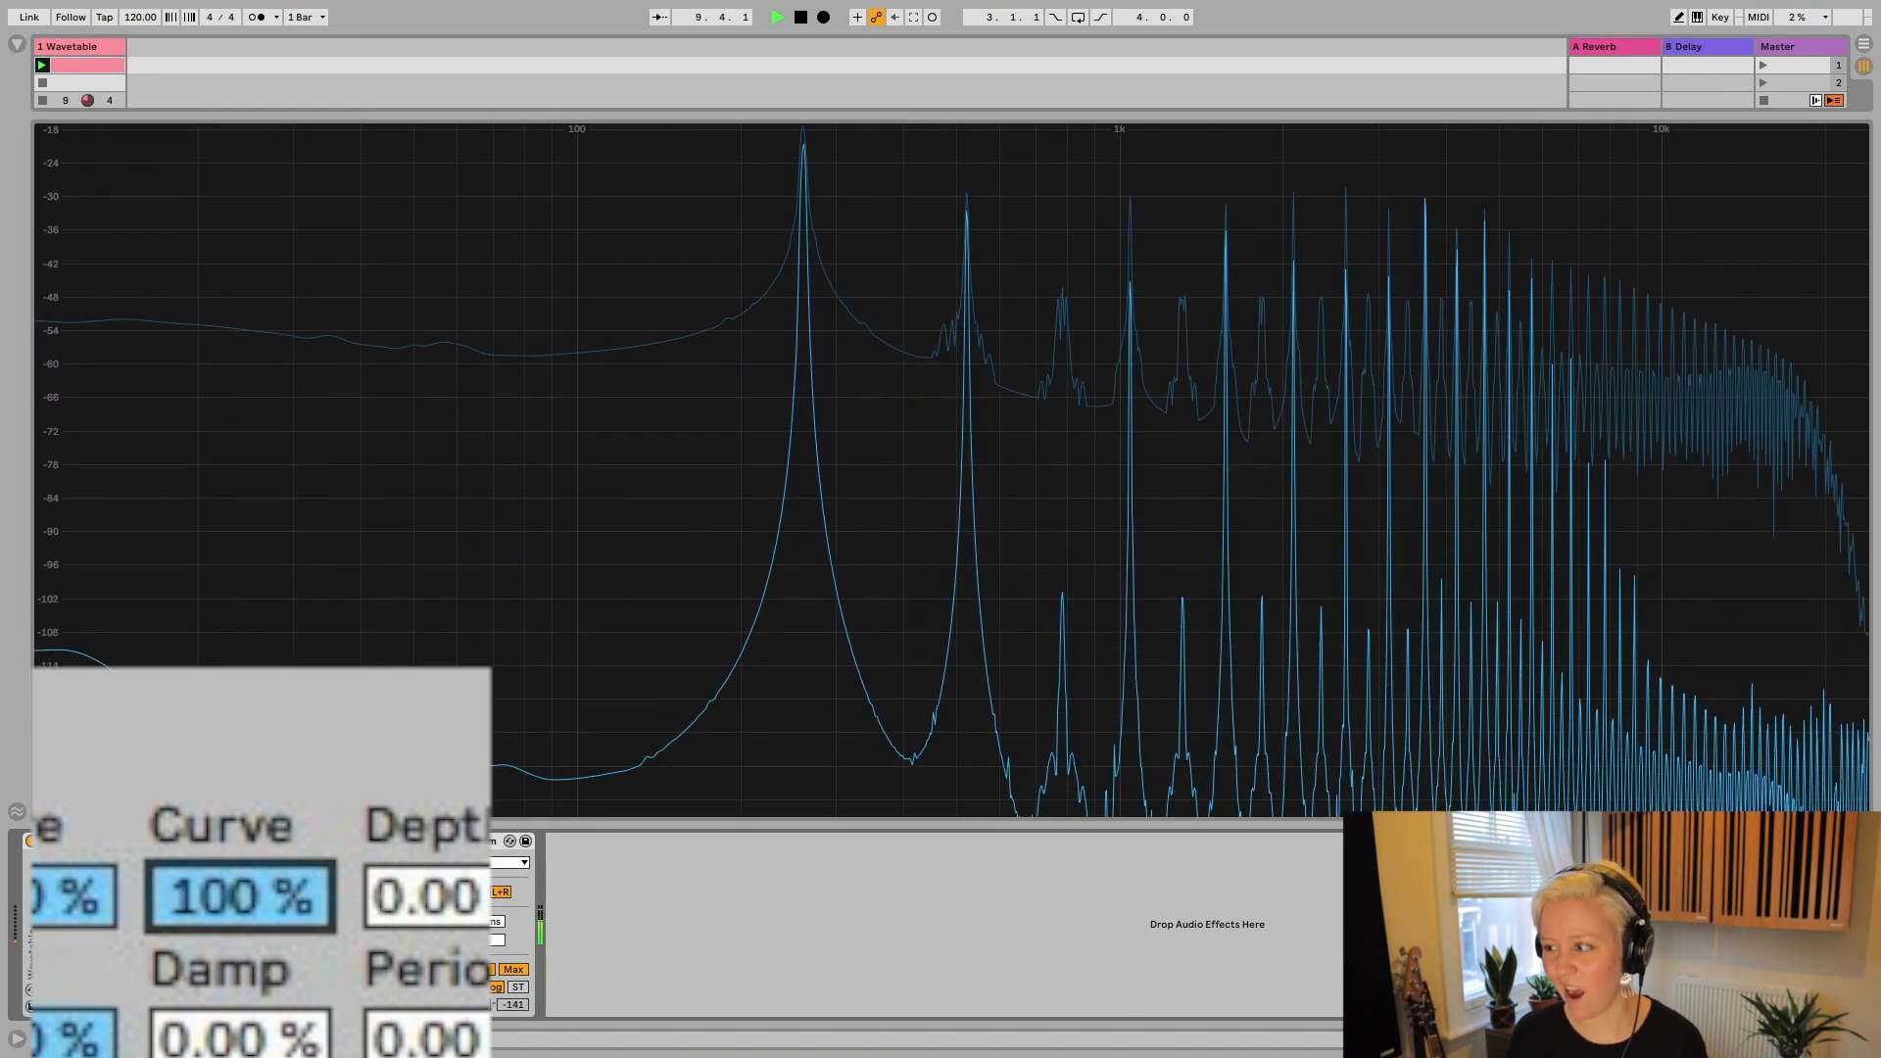
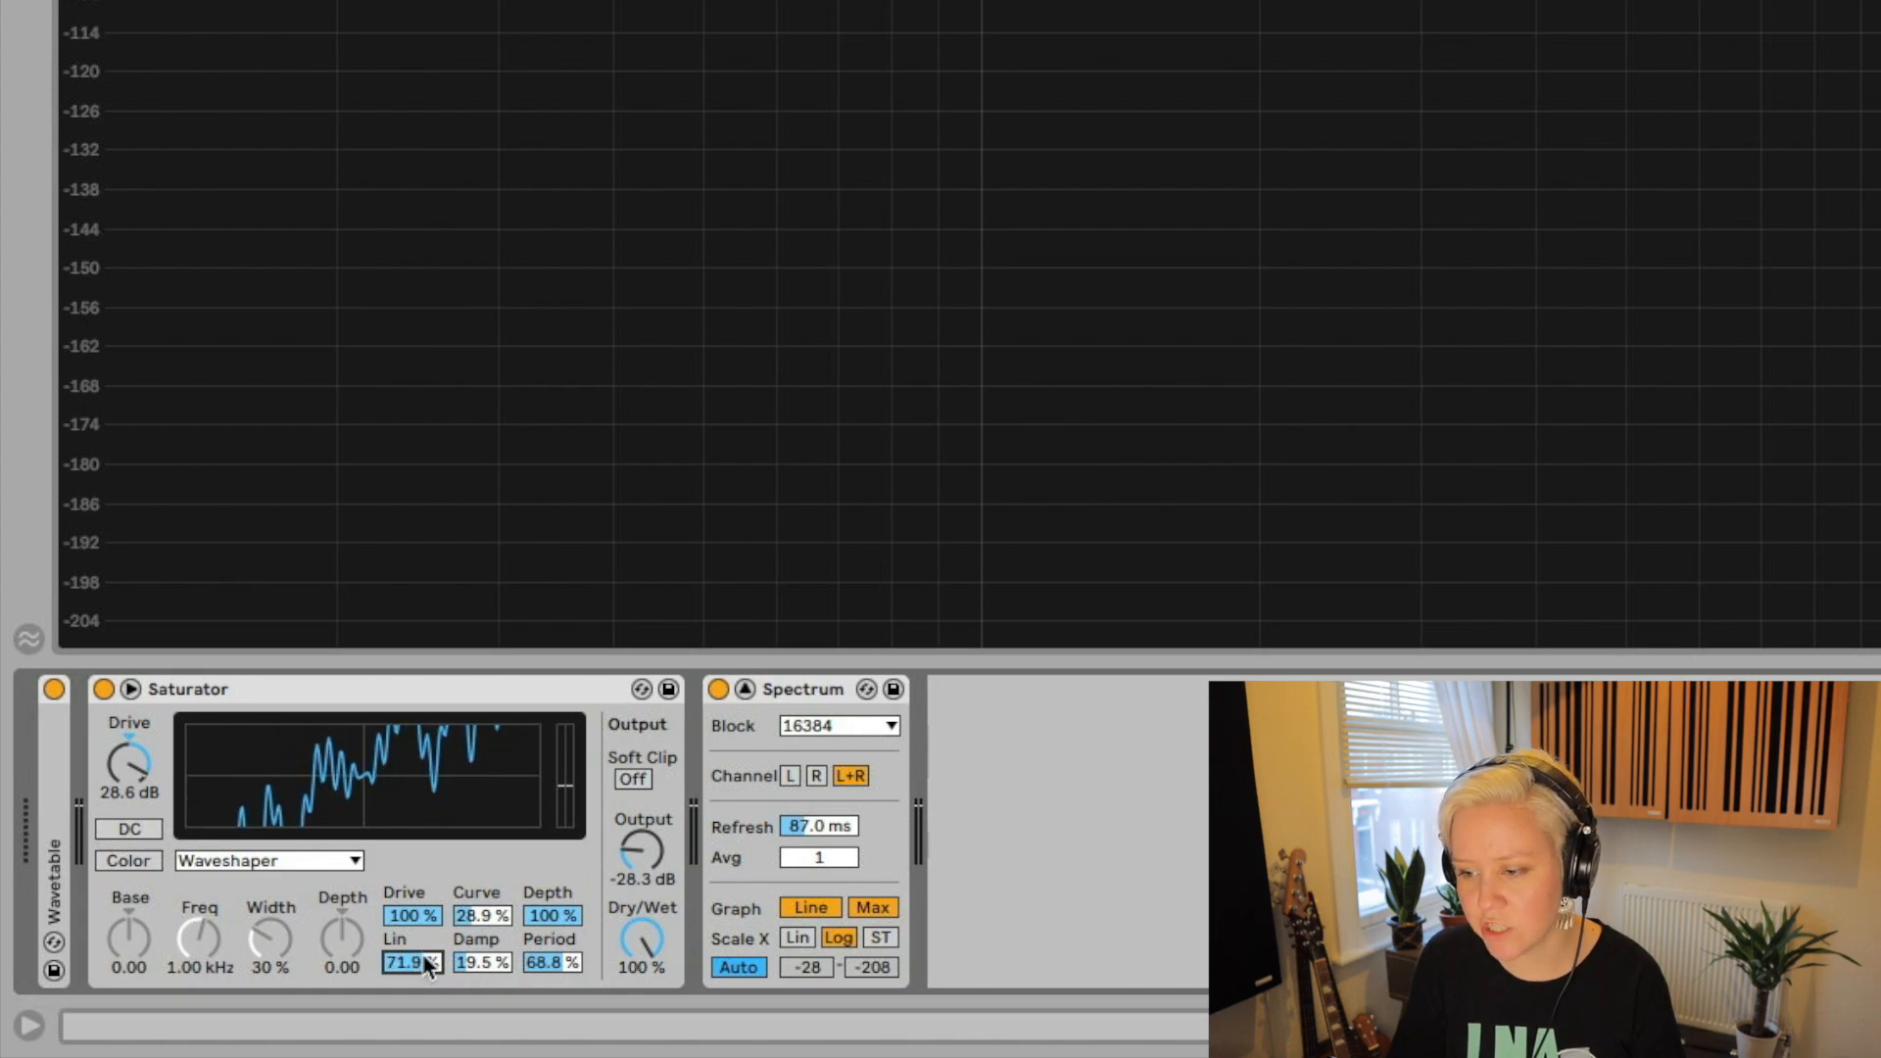
Vary the Waveshaper's Damp amount and set it to exactly 100 %.
drag(480, 962, 480, 861)
drag(480, 962, 480, 1009)
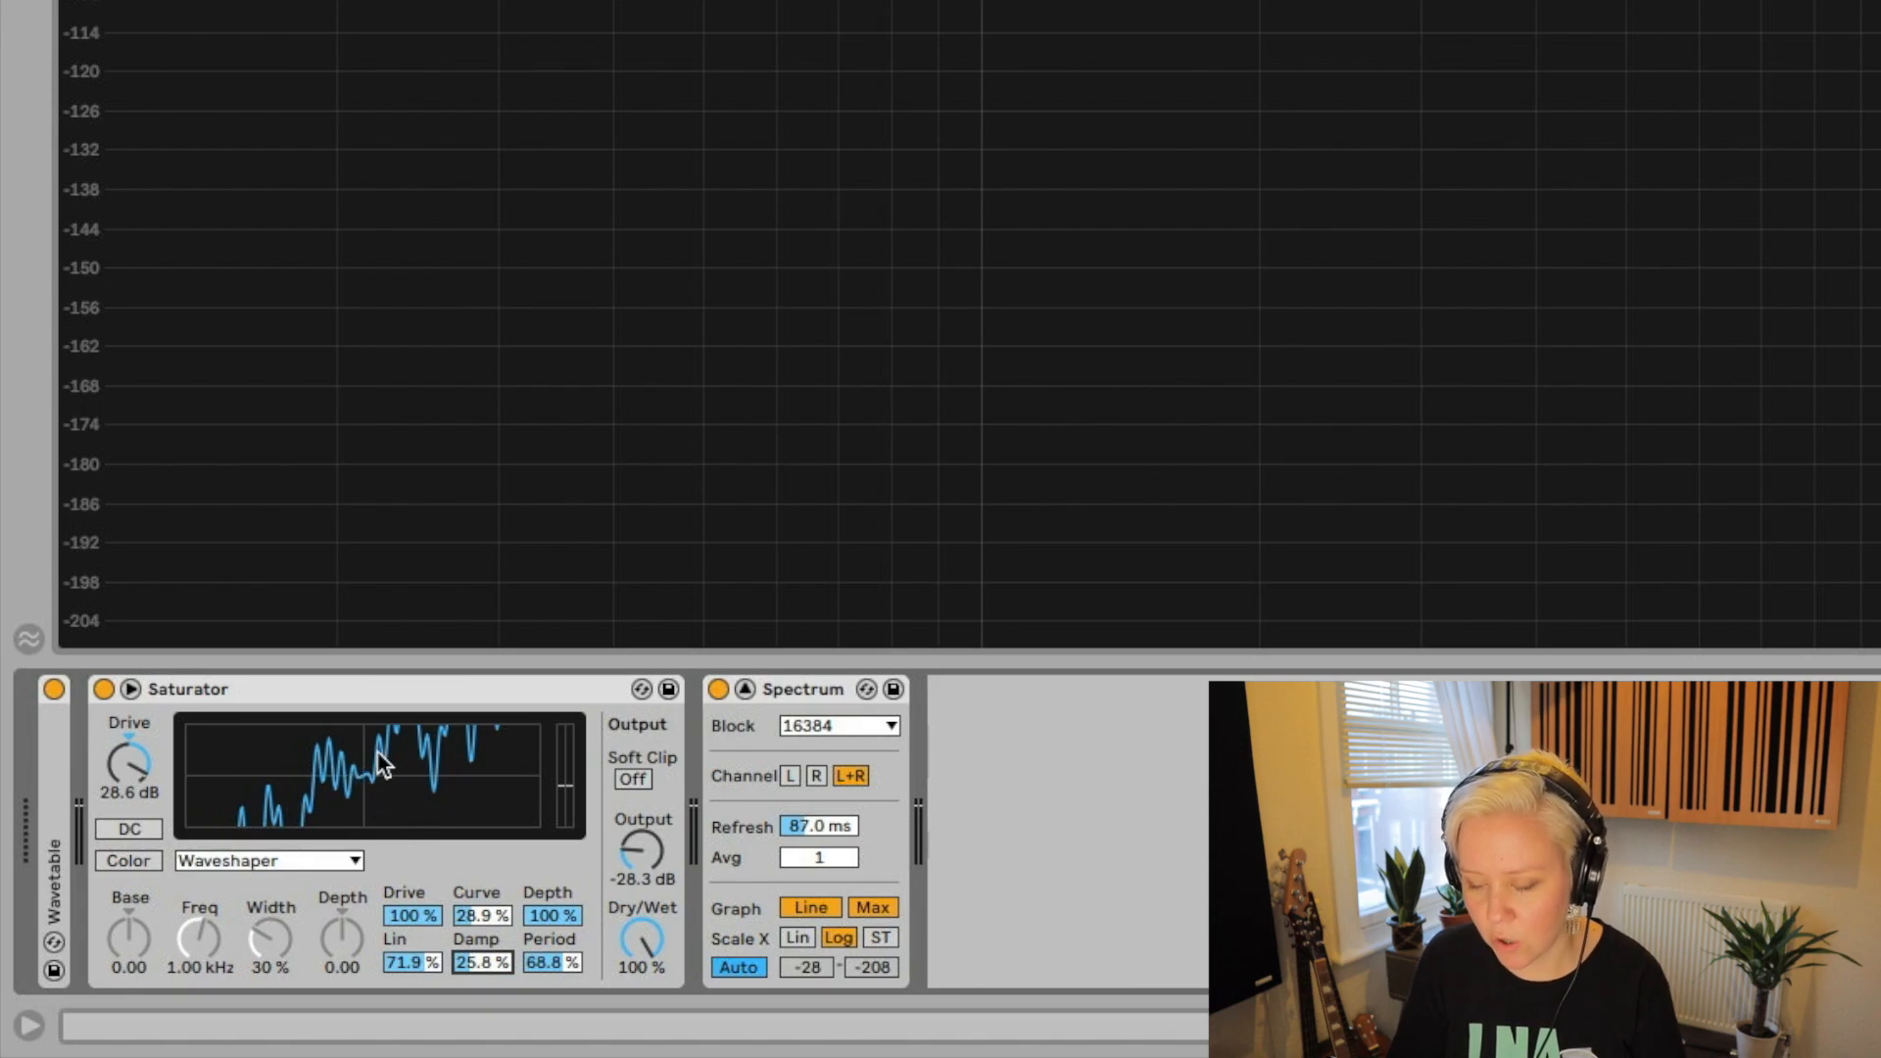
text(100)
key(Return)
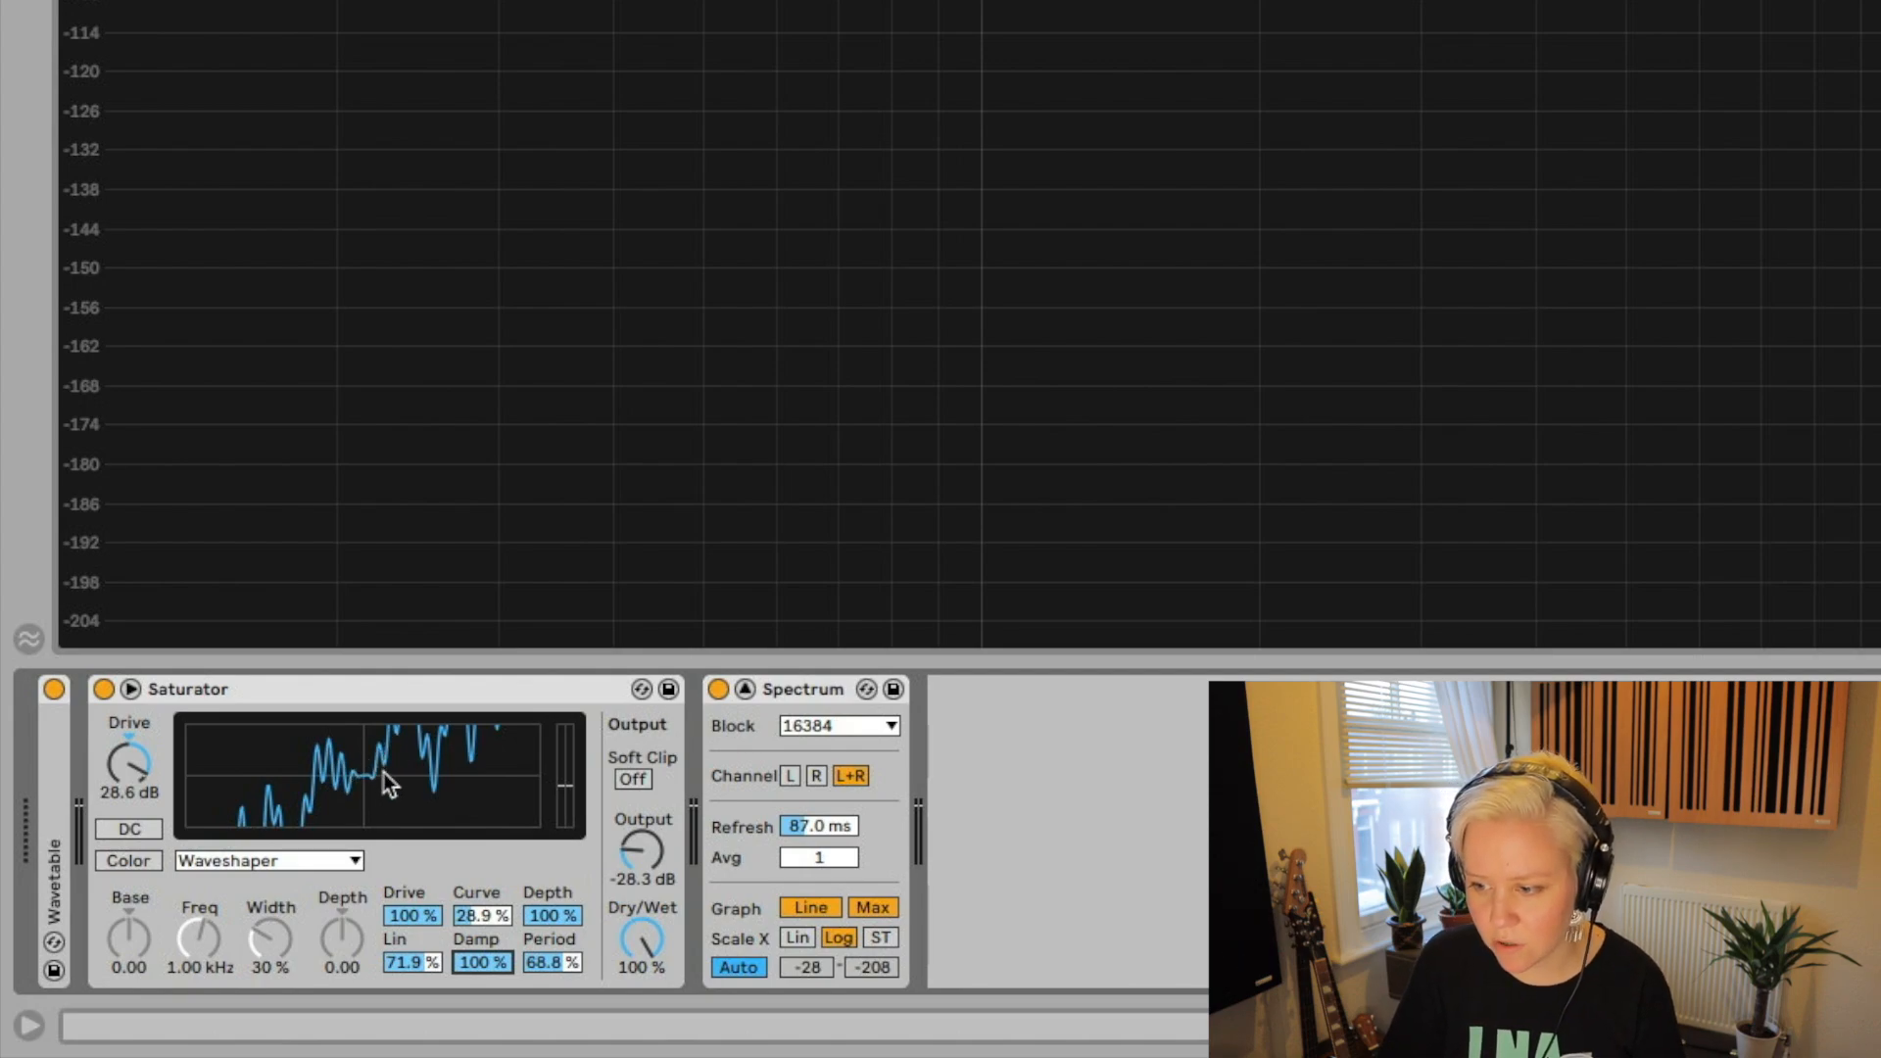
click(481, 917)
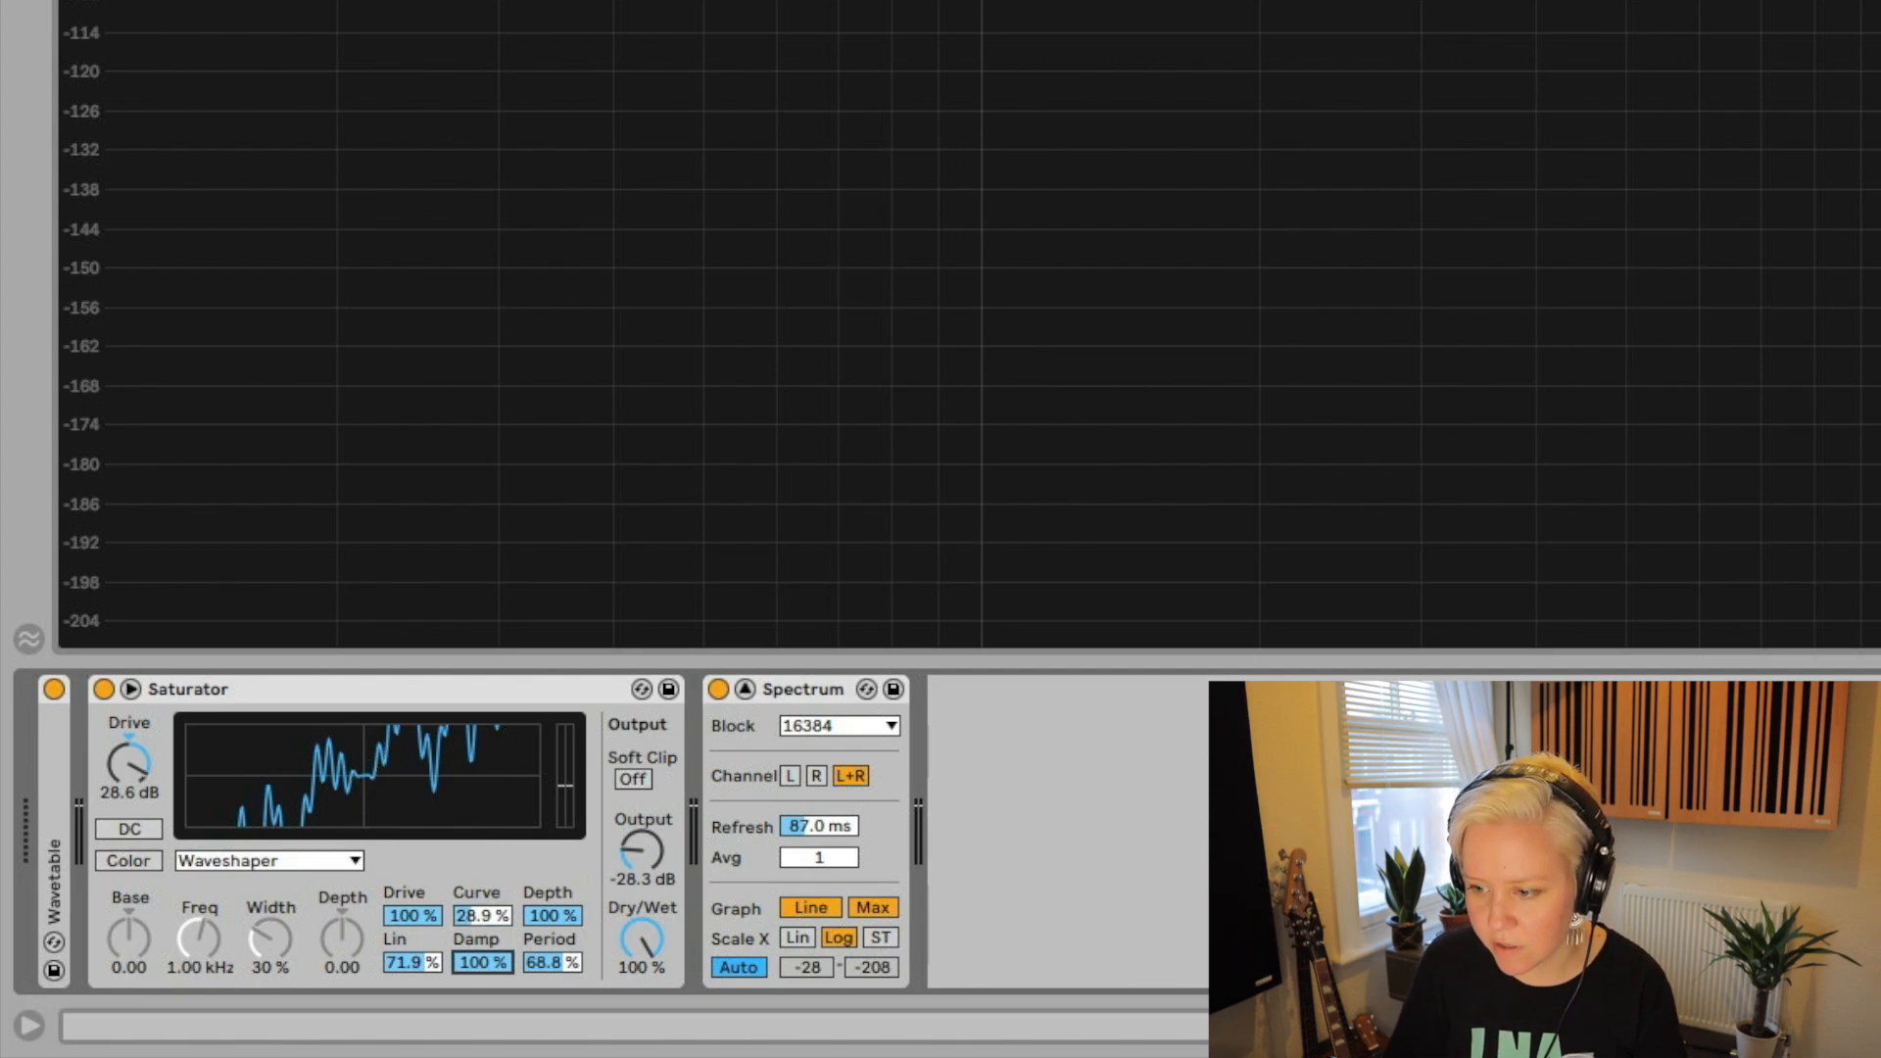
Set the Waveshaper's Lin to 75.8 % and bring Damp from 0 % up to 62.5 %, playing the clip to hear it.
drag(479, 965, 479, 1046)
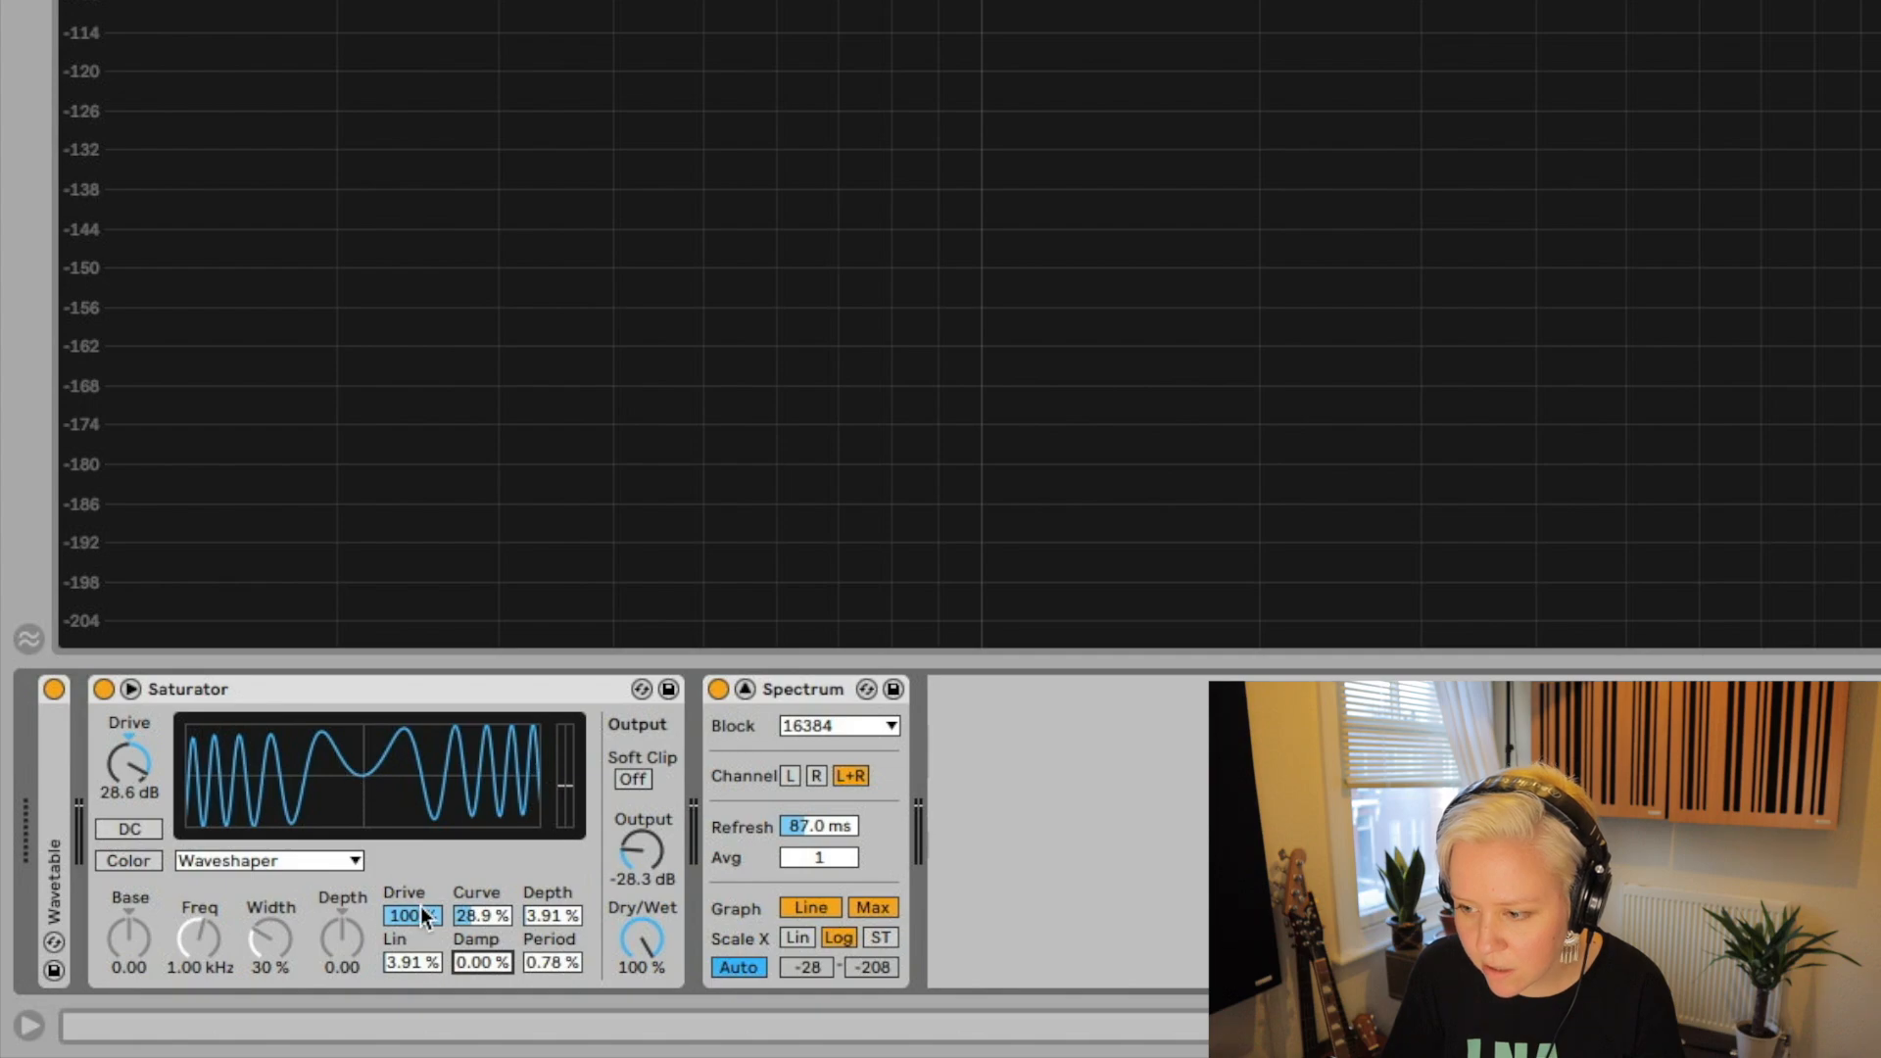
drag(476, 969, 476, 833)
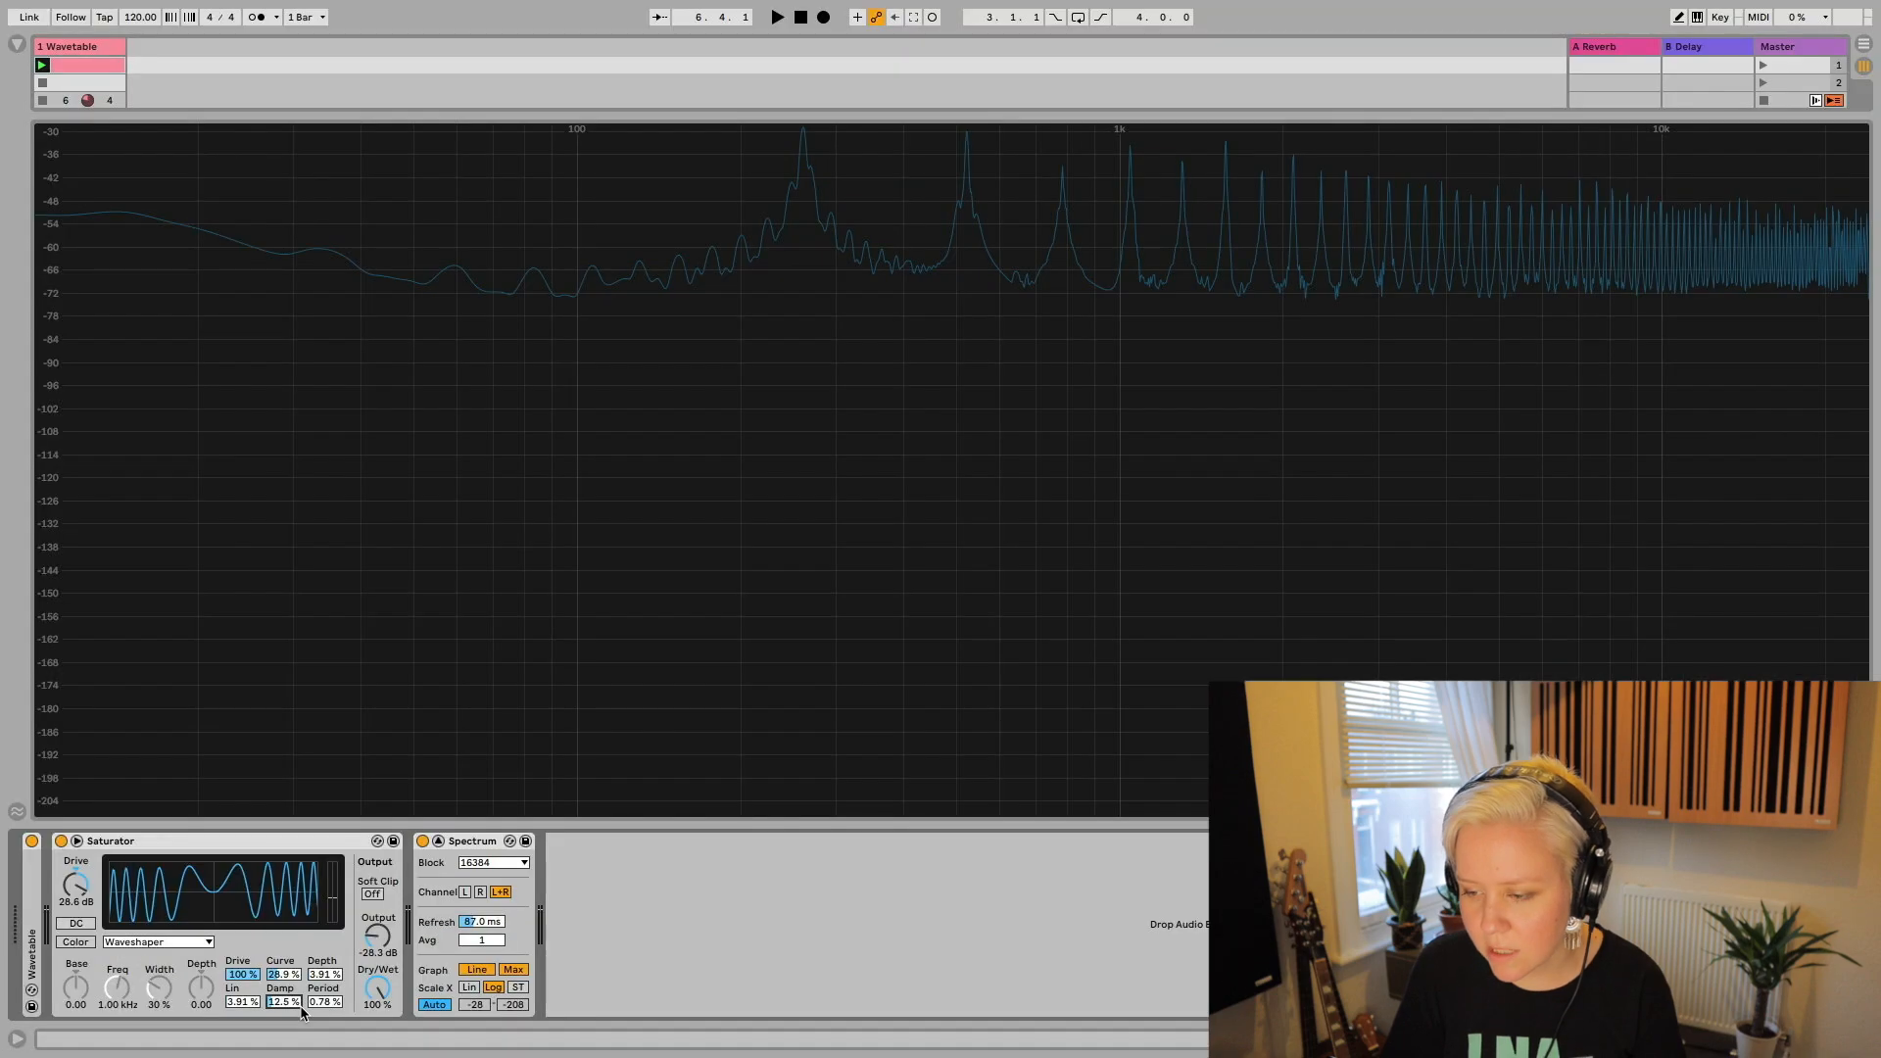
drag(250, 1003, 249, 911)
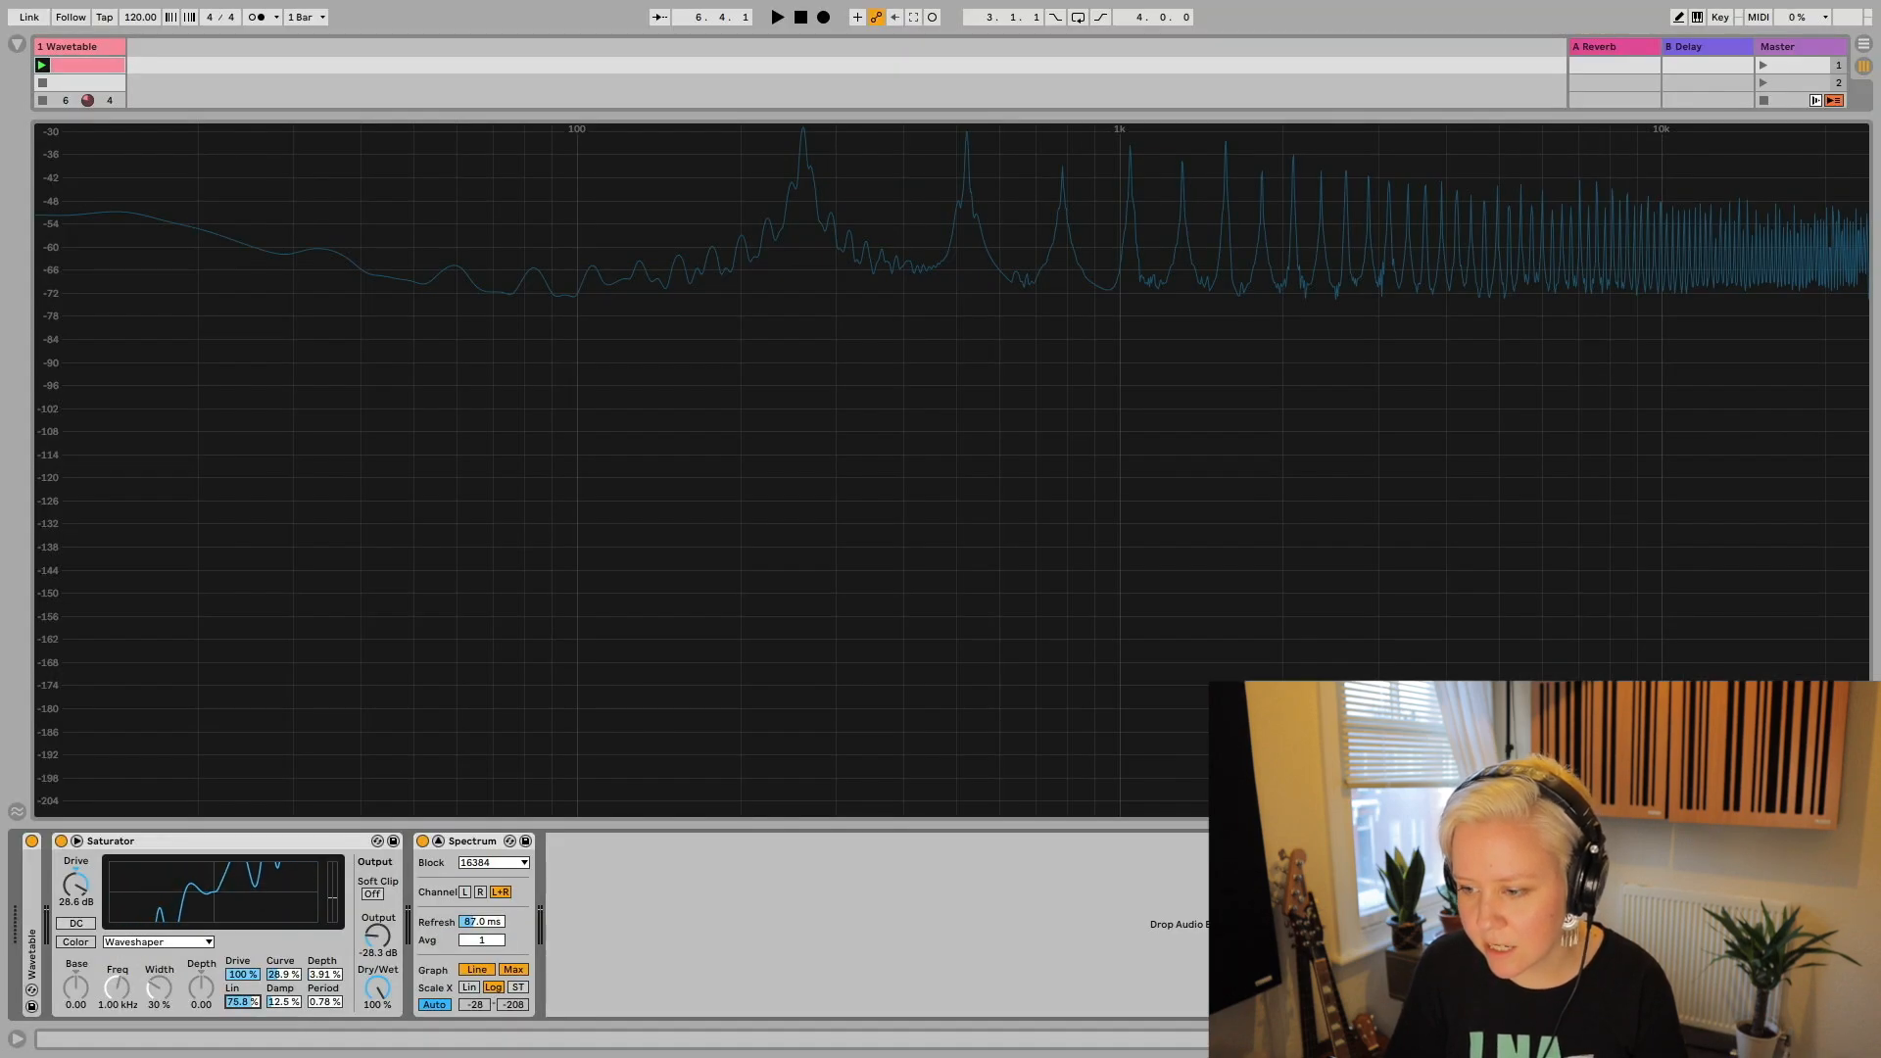
key(space)
mouse_move(284, 1003)
mouse_down()
mouse_move(284, 898)
mouse_move(284, 992)
mouse_up()
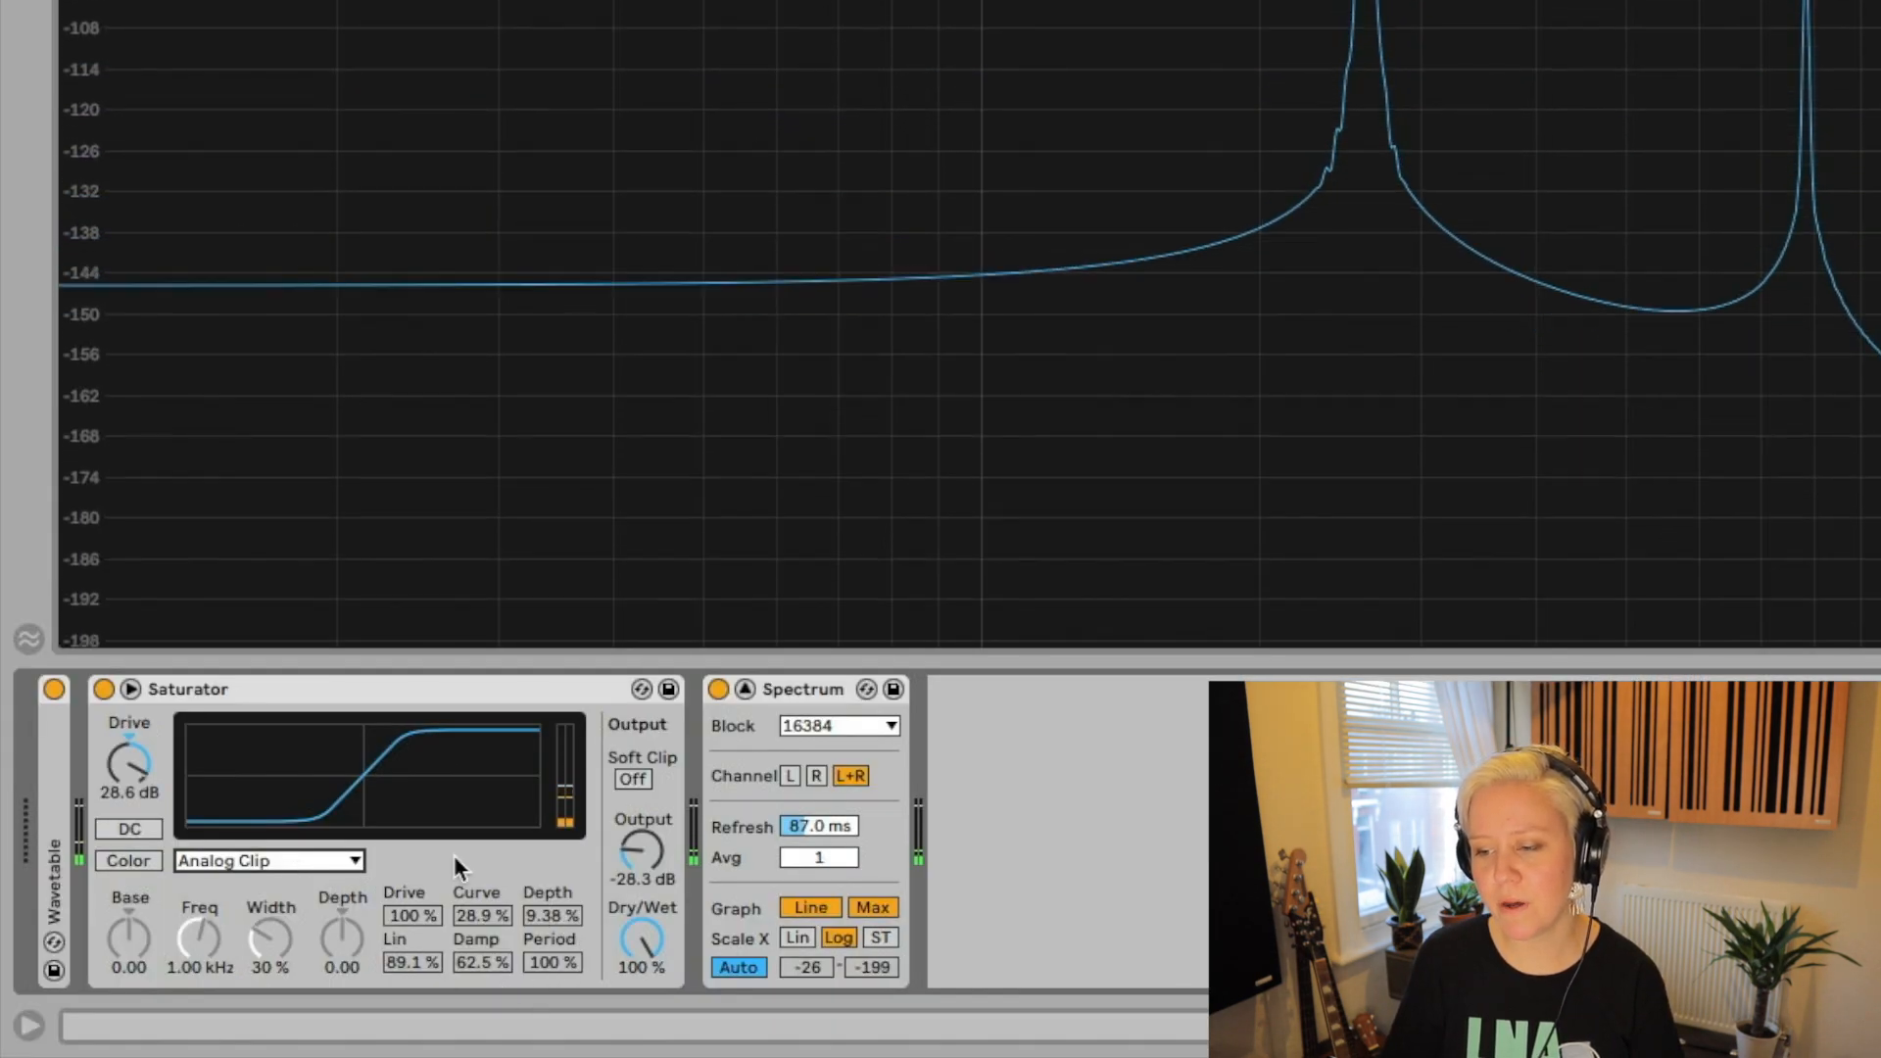
Switch the Saturator's shaping mode to Waveshaper and back to Analog Clip for comparison.
click(250, 864)
click(252, 1028)
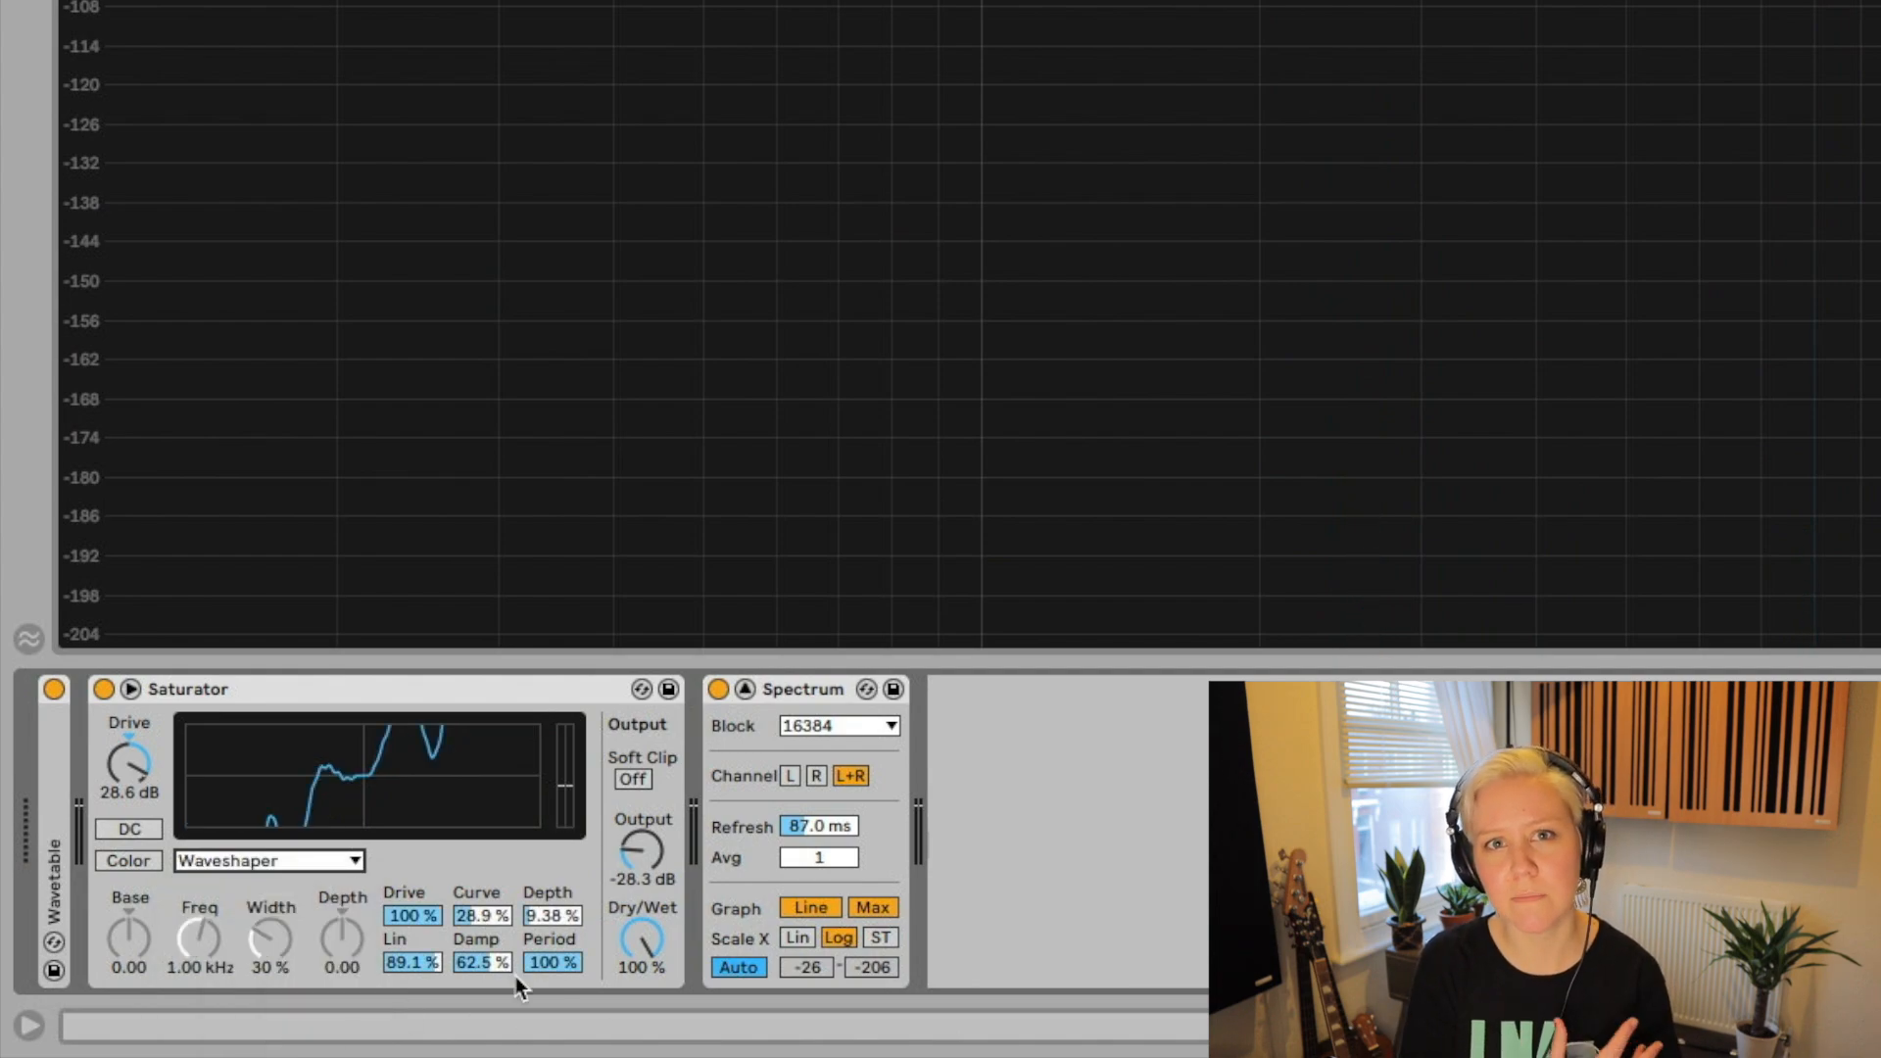
click(284, 861)
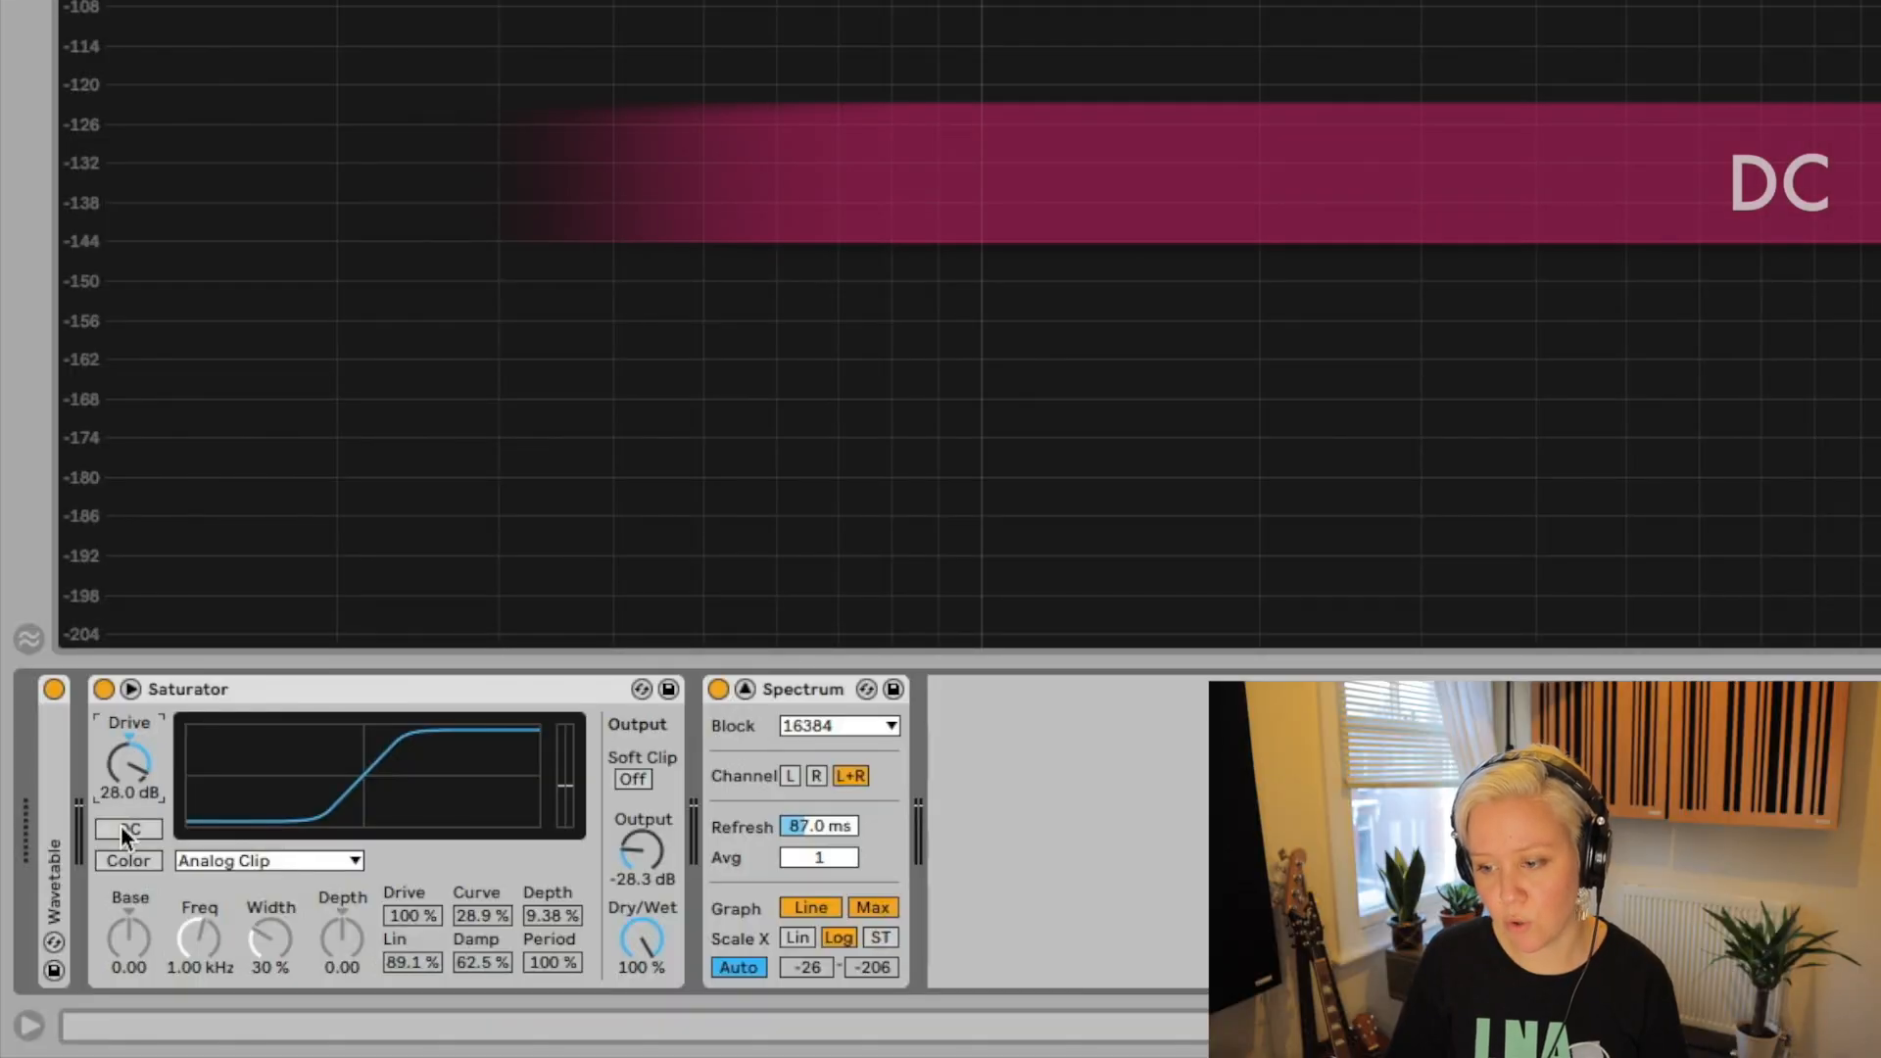
Enable the Saturator's DC filter and Color section, toggling Color off and on again.
click(126, 829)
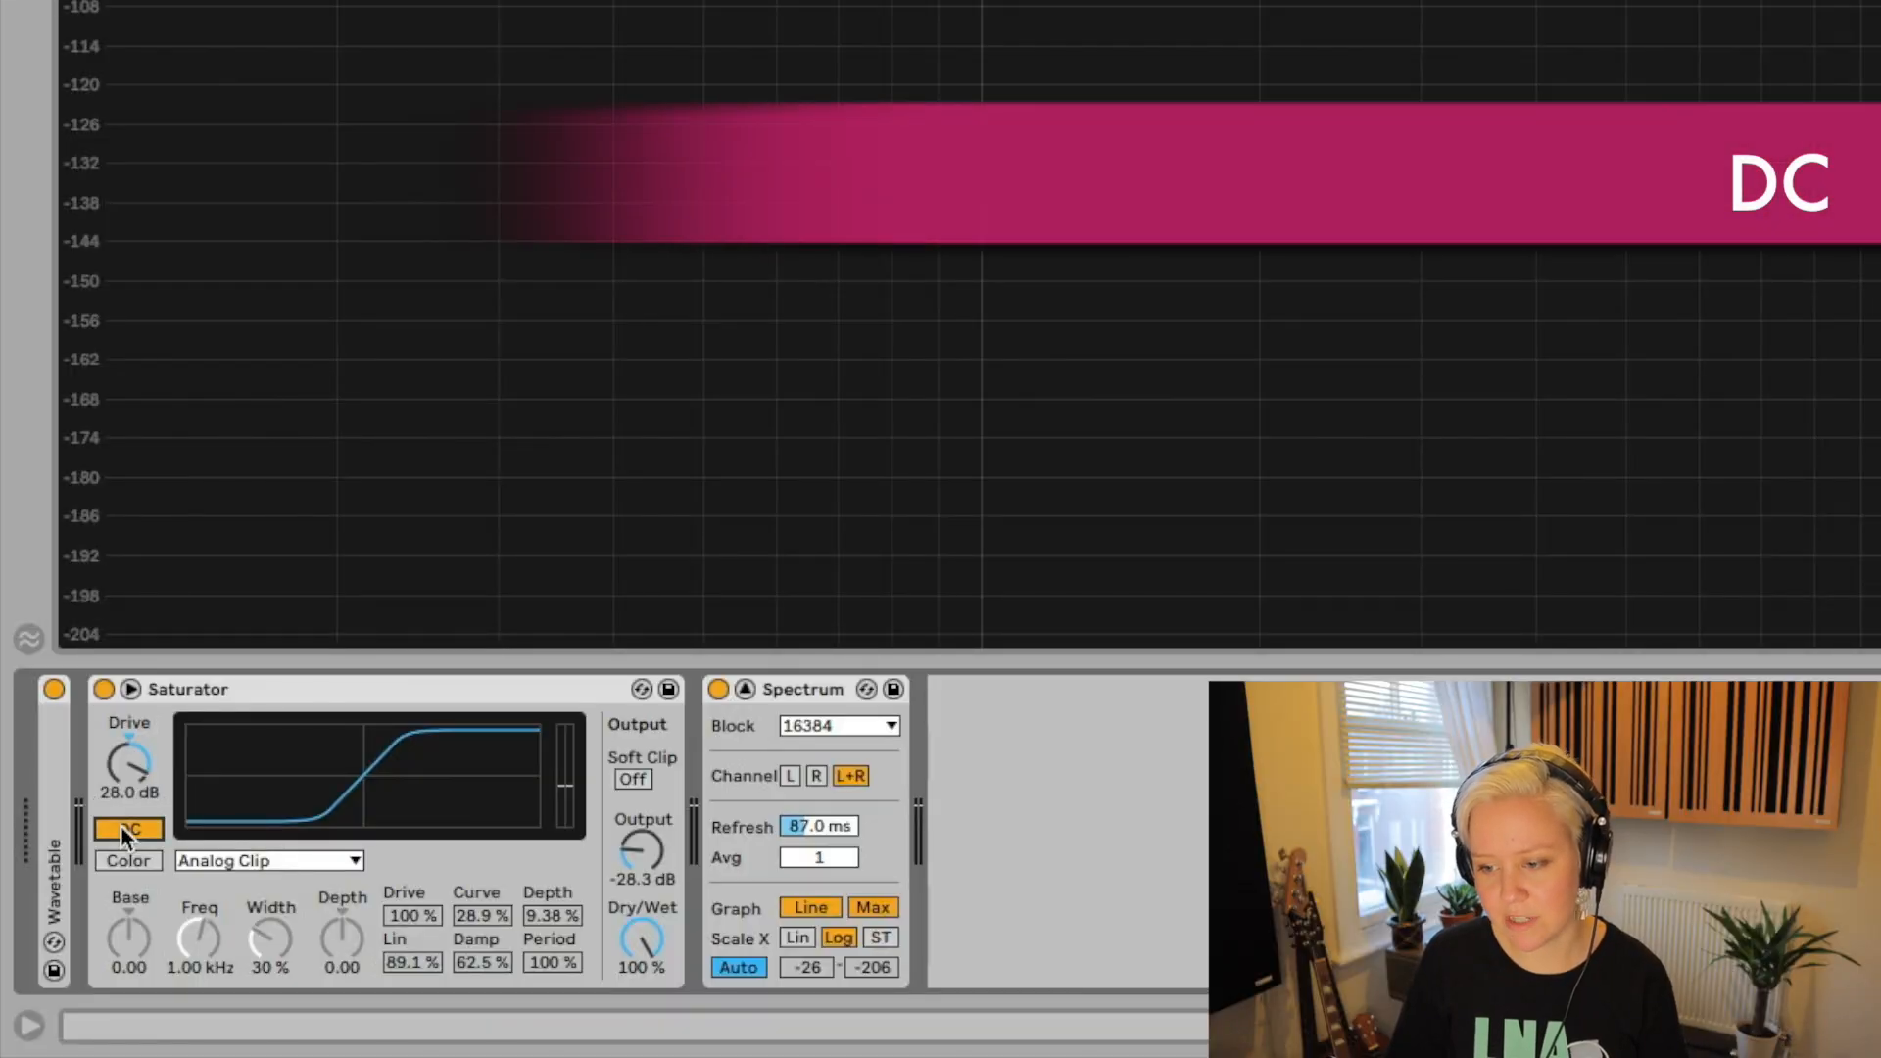
click(124, 828)
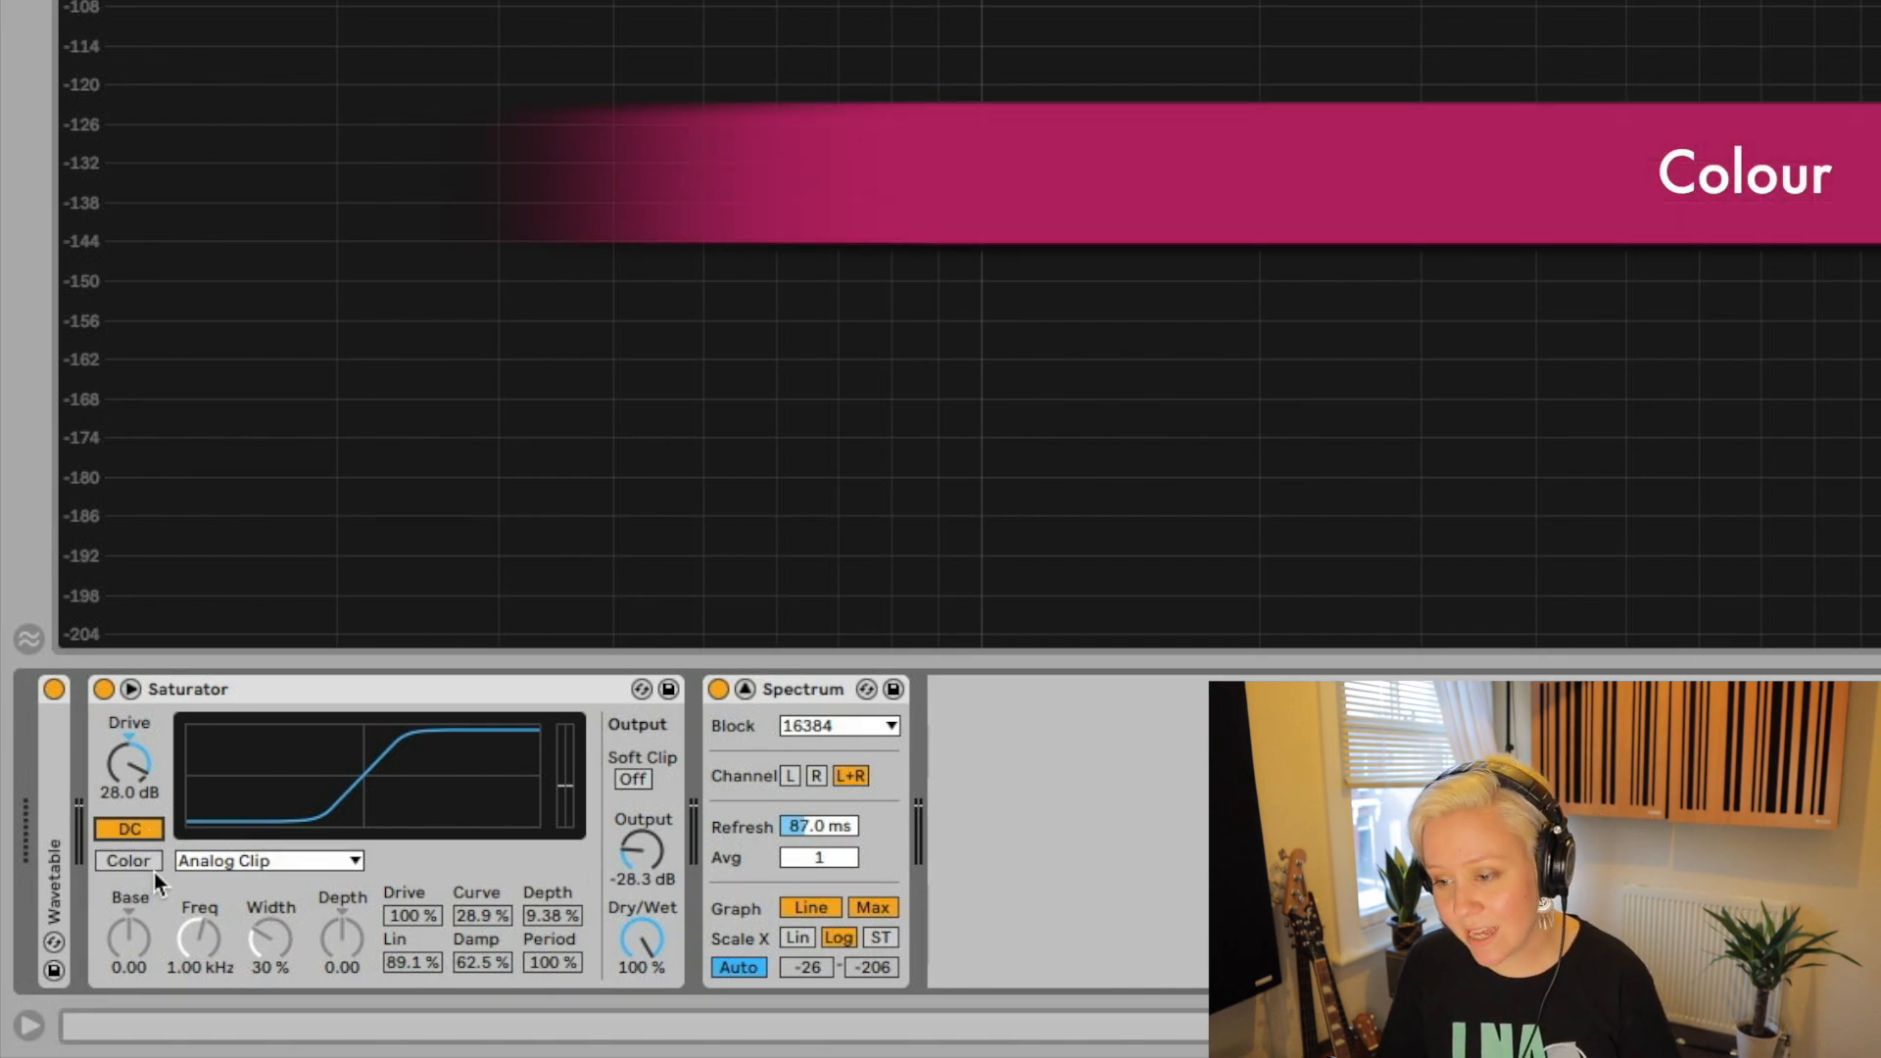
click(133, 862)
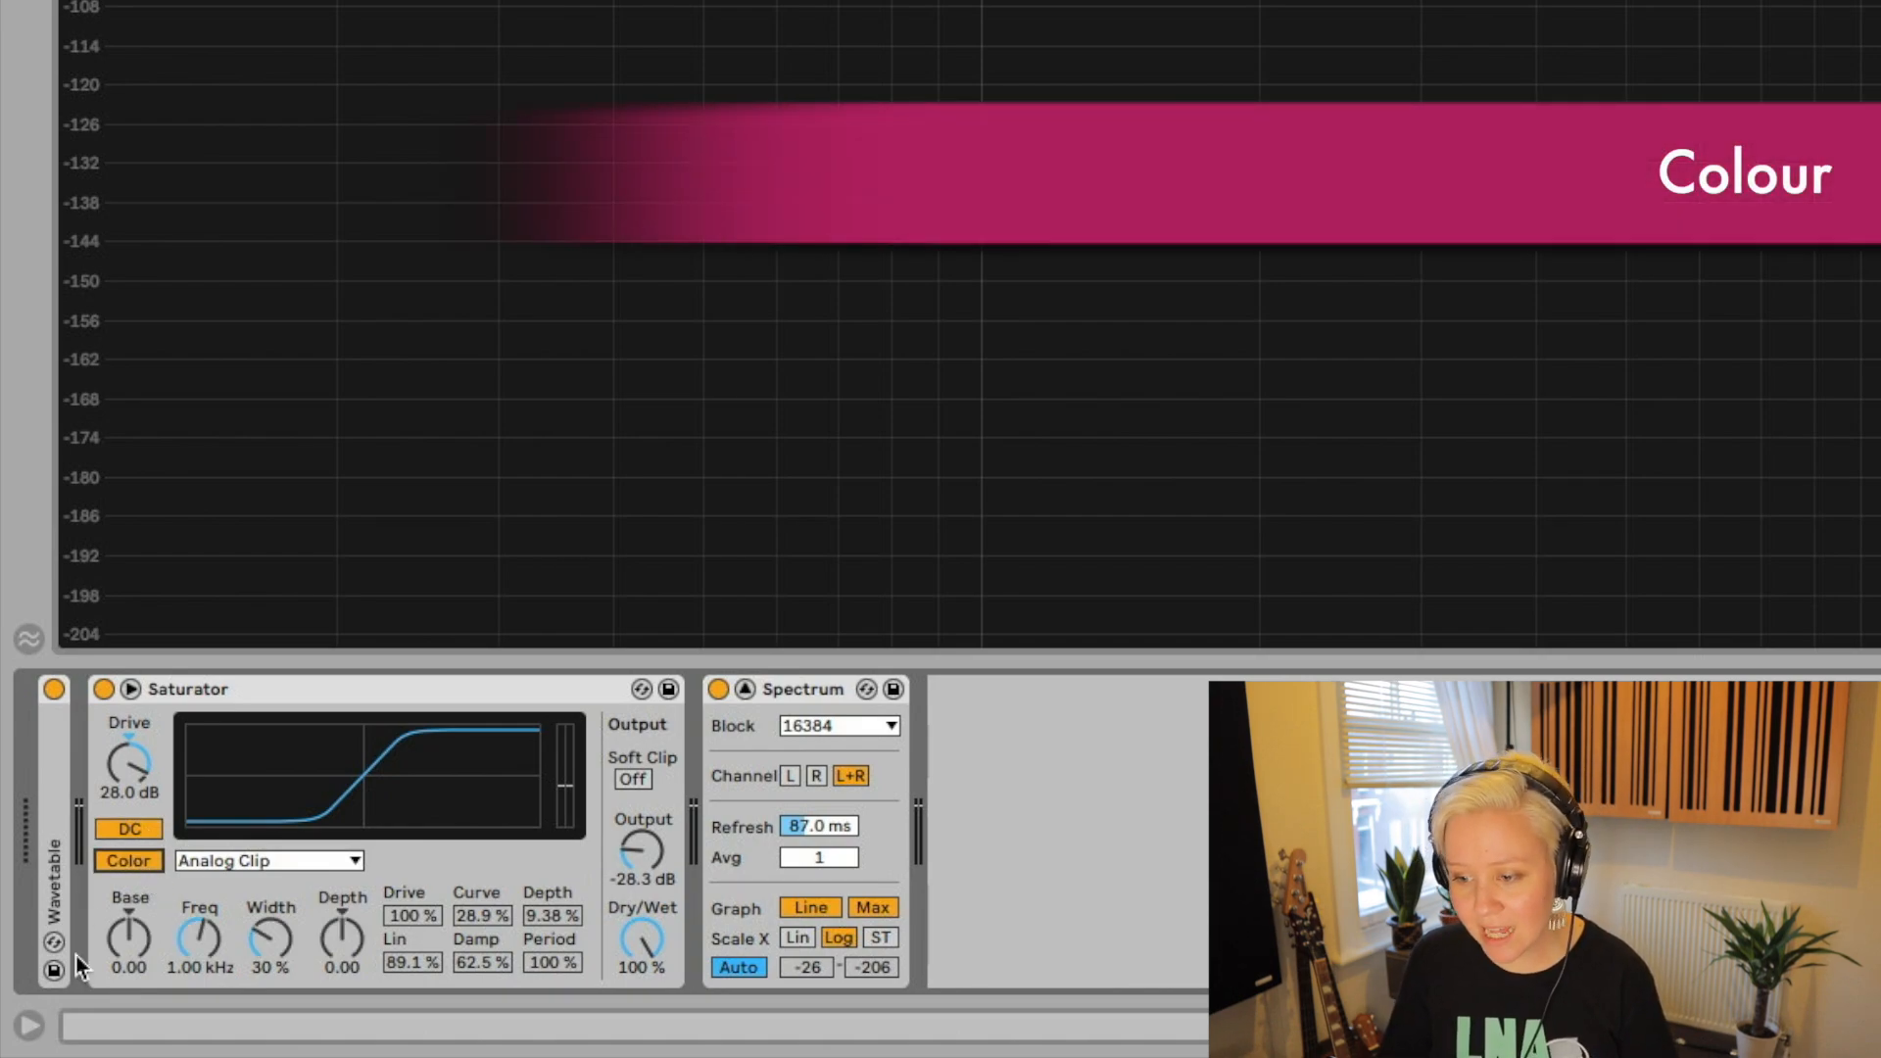
click(133, 944)
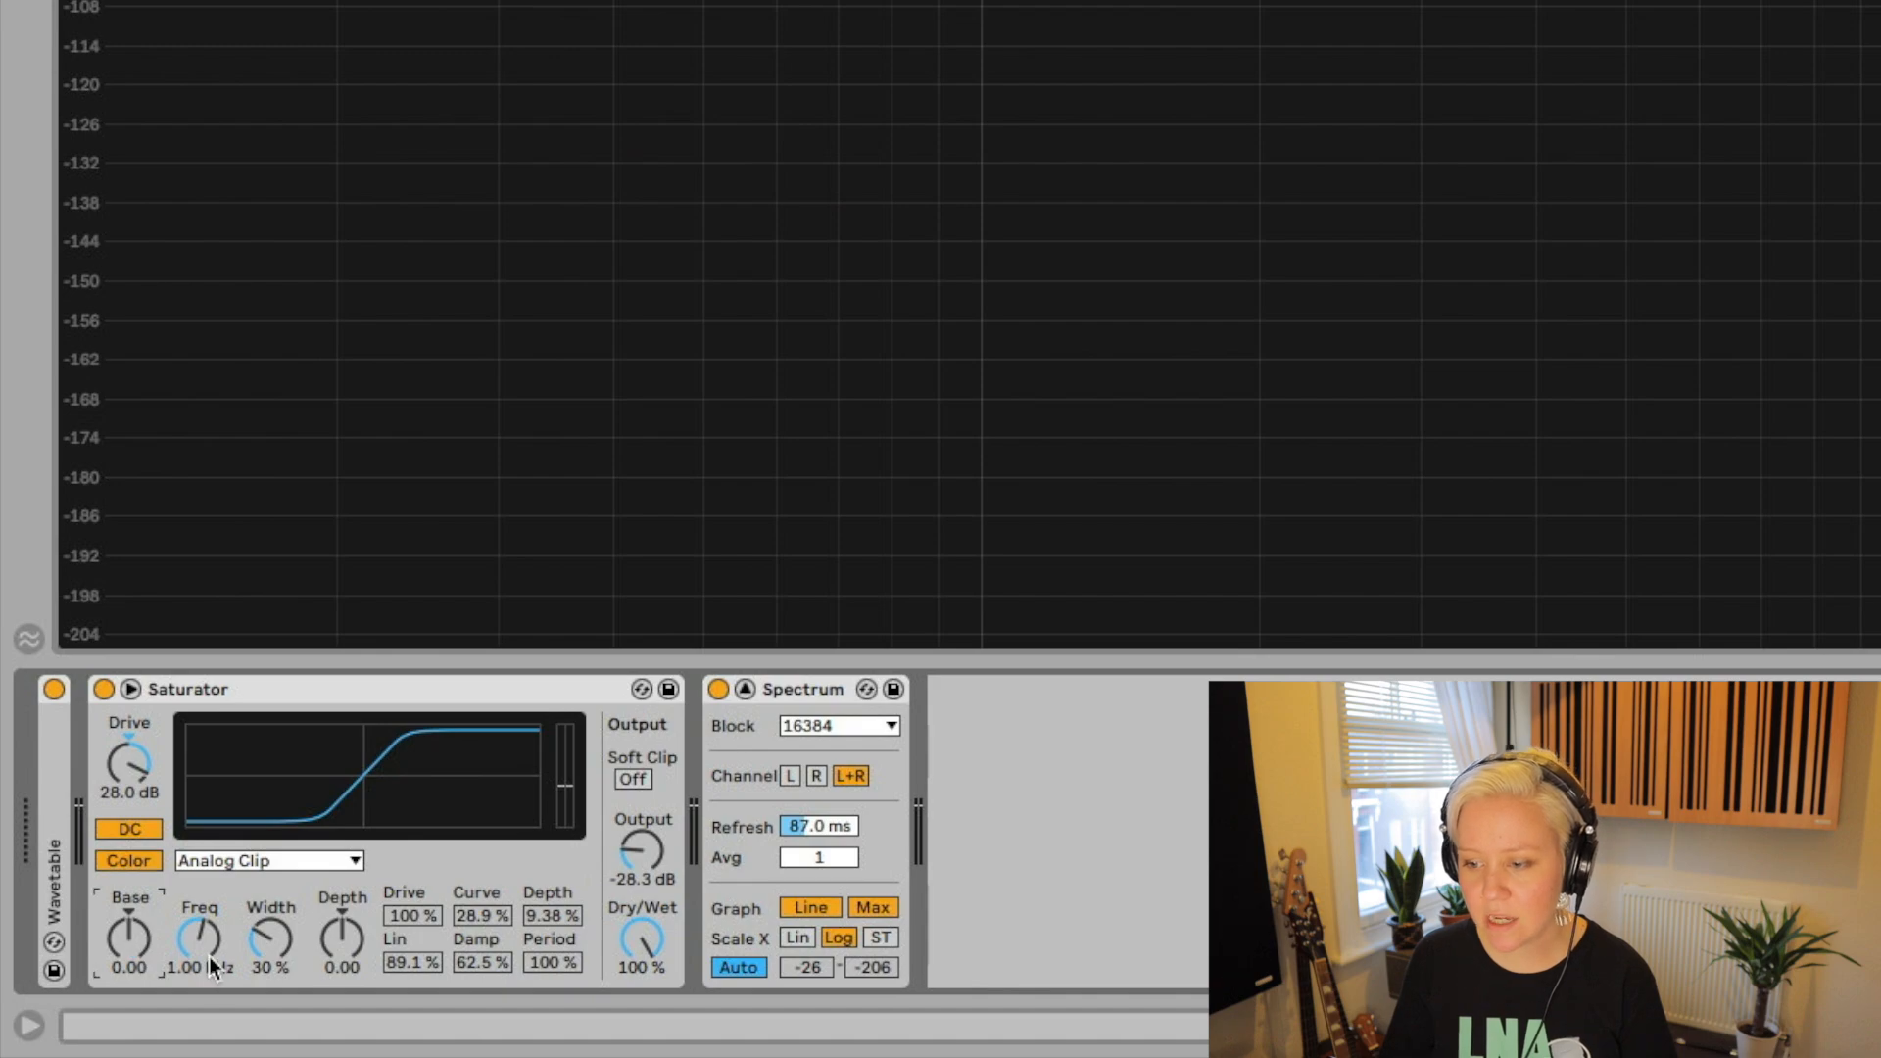
click(209, 954)
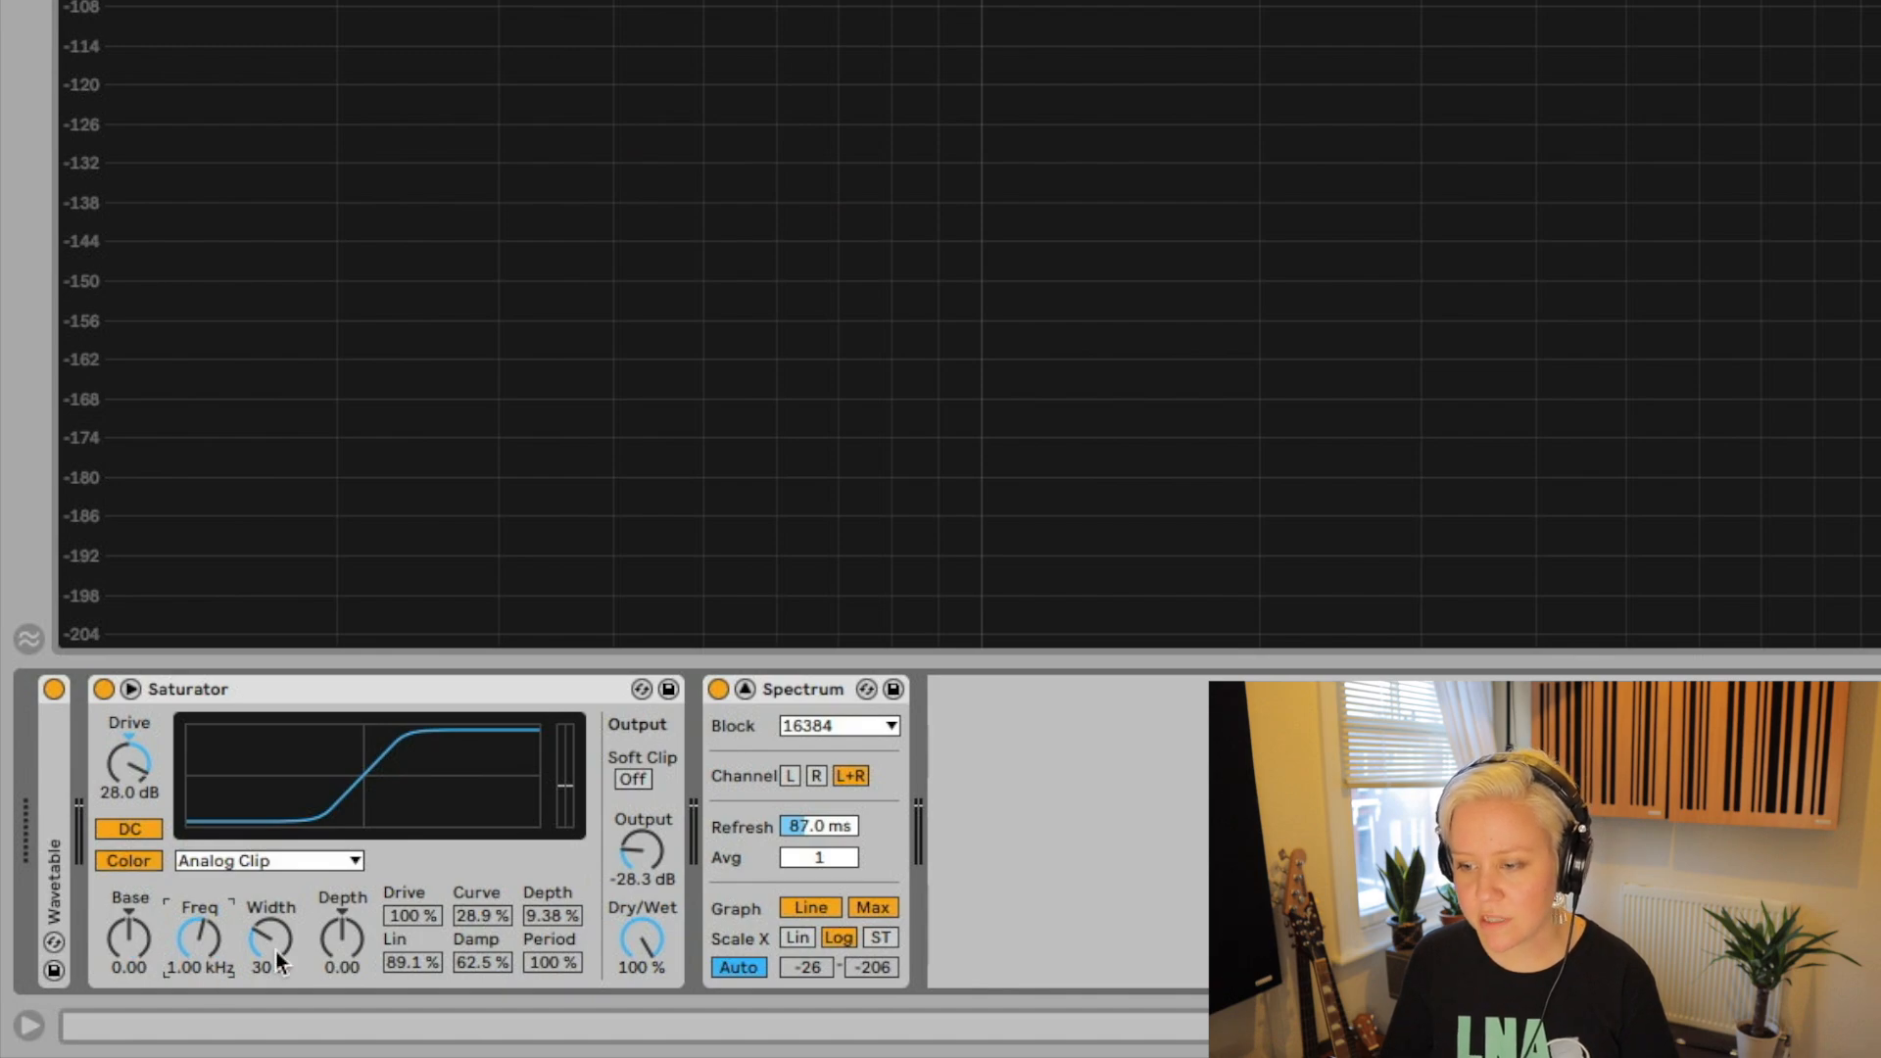
click(141, 862)
click(141, 862)
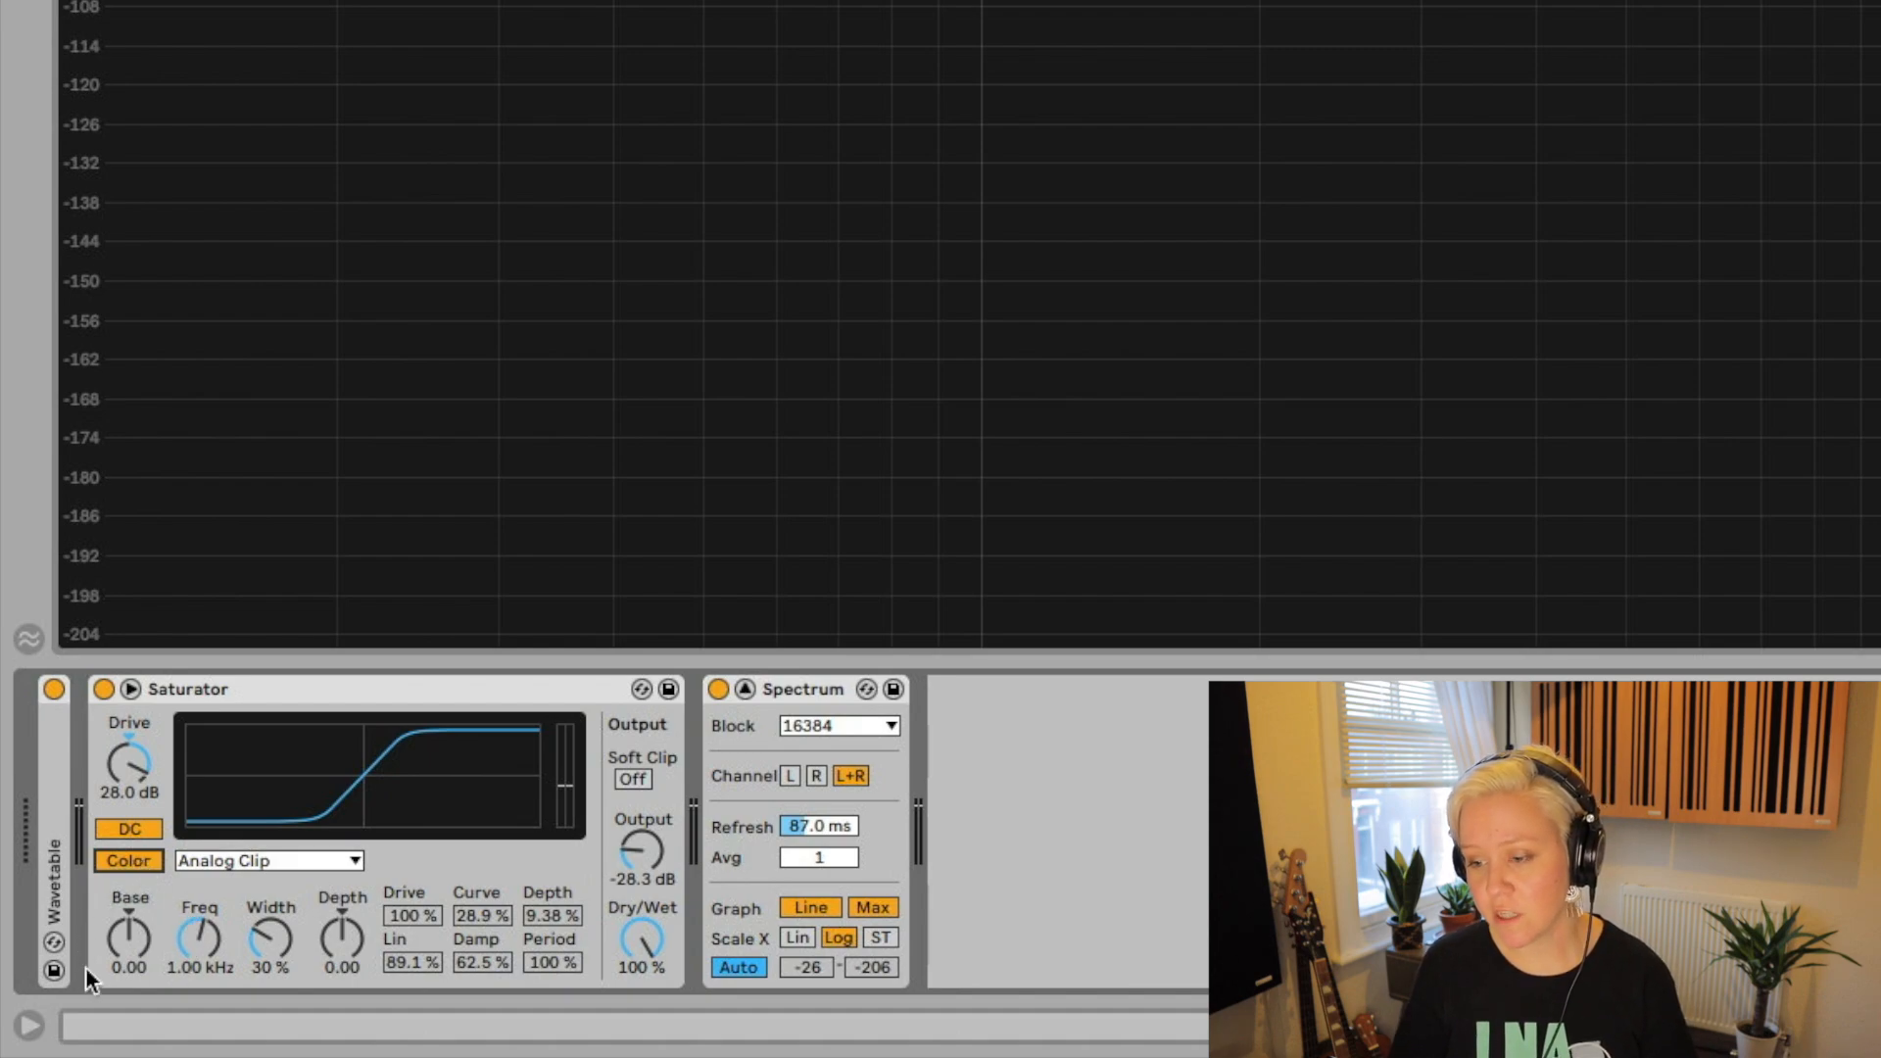
Try the Color section's Base at -13.1, reset it, and raise it to 10.3.
drag(144, 944, 128, 965)
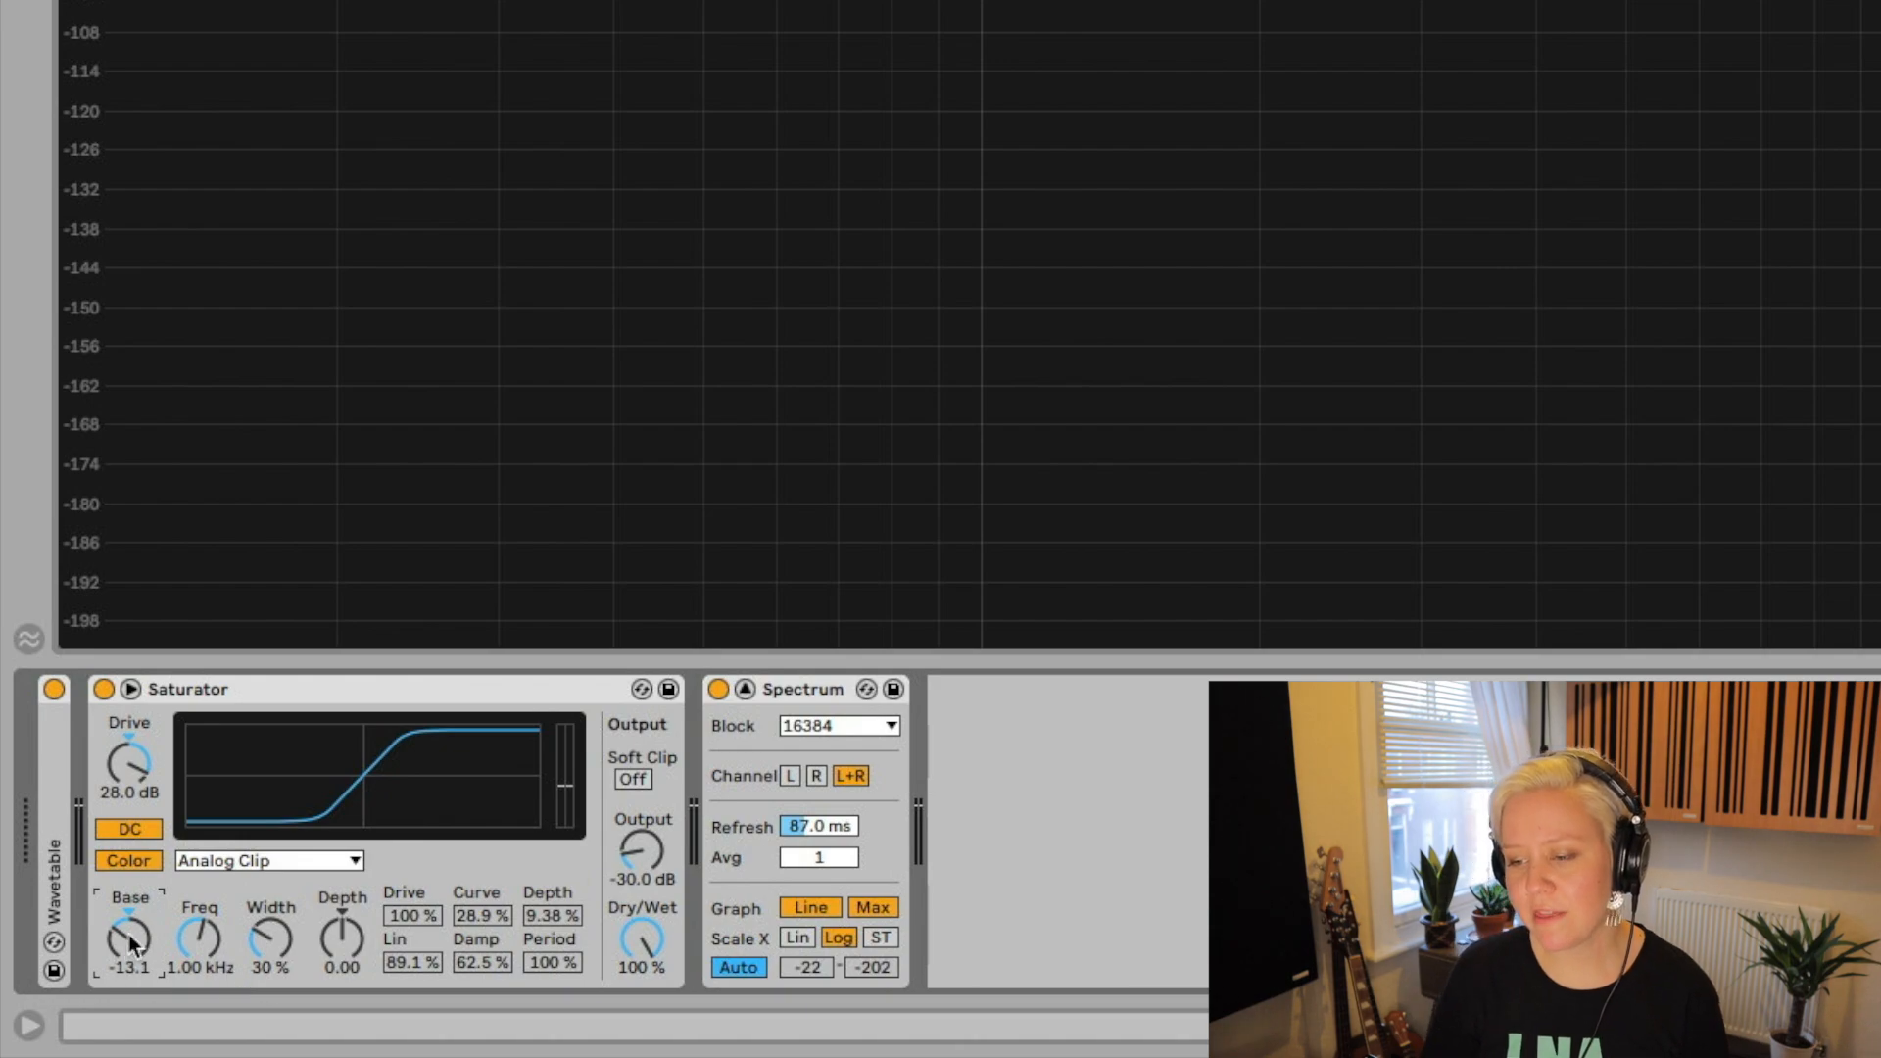
double_click(130, 933)
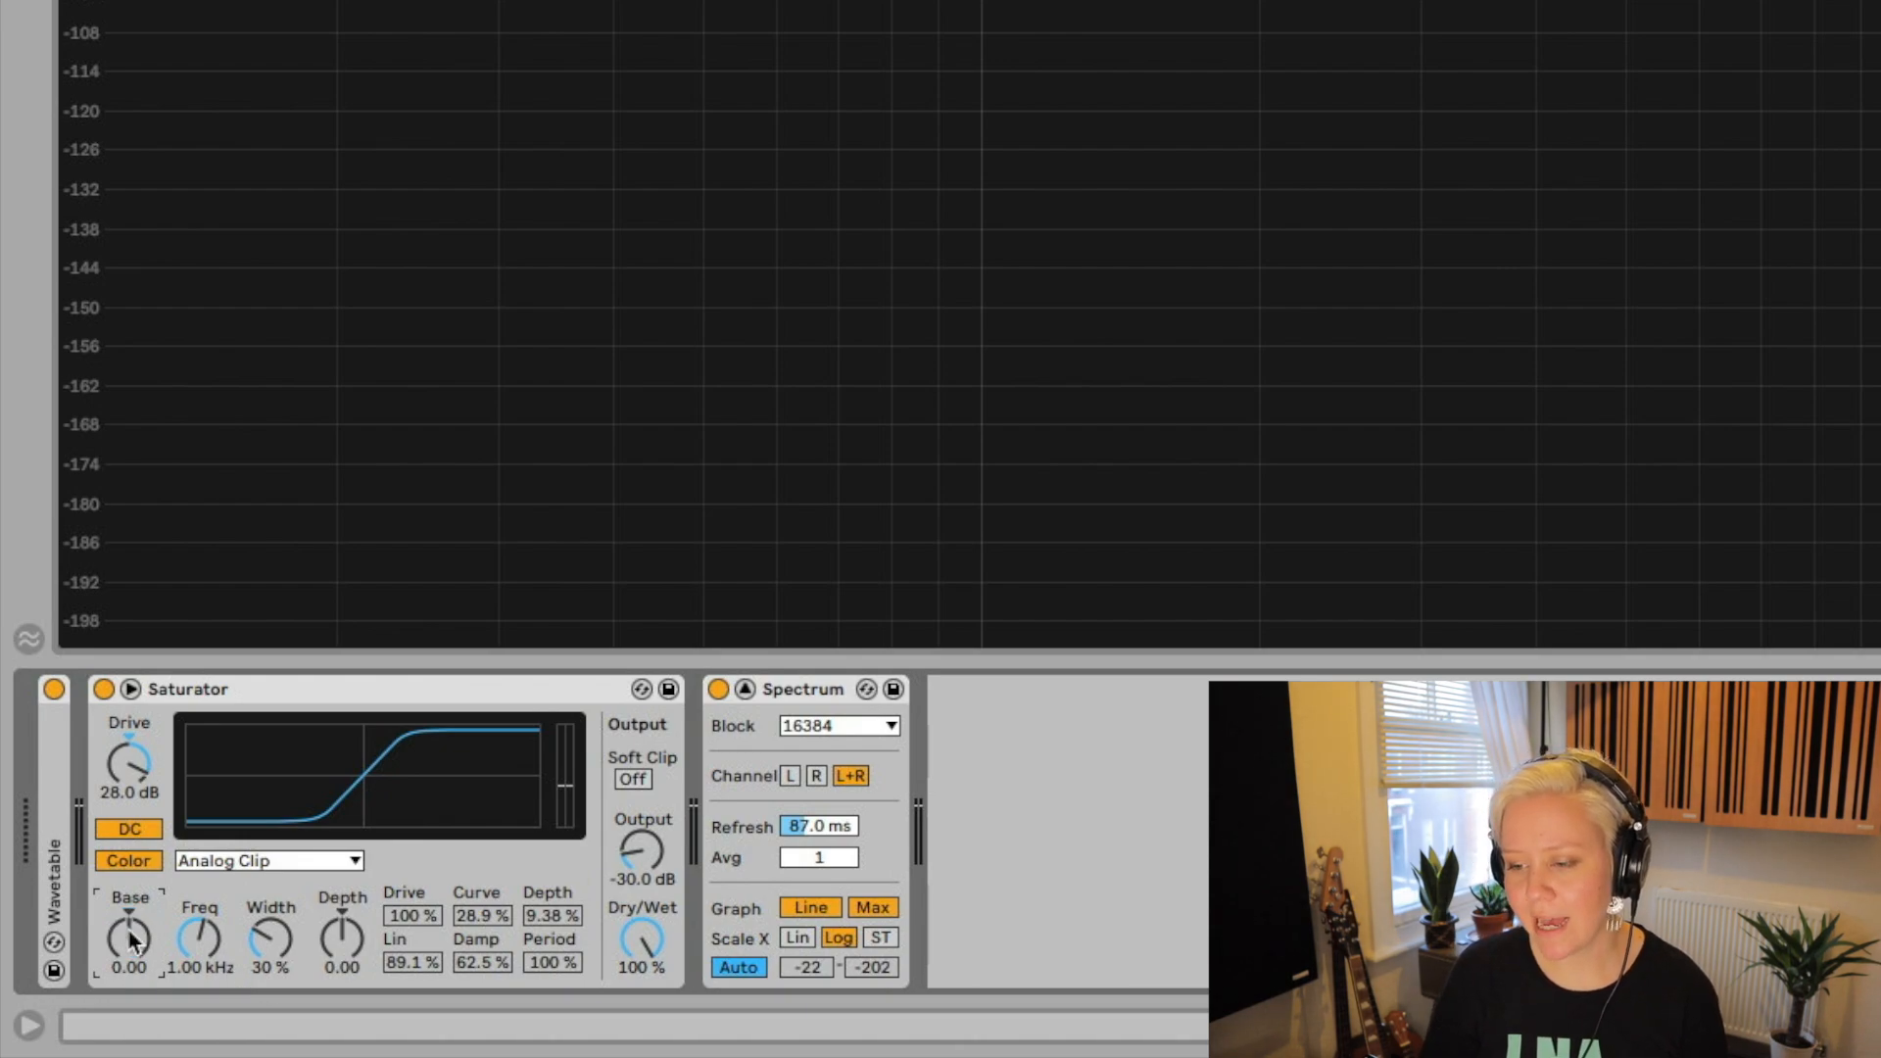
mouse_move(129, 938)
mouse_down()
mouse_move(129, 955)
mouse_move(128, 926)
mouse_up()
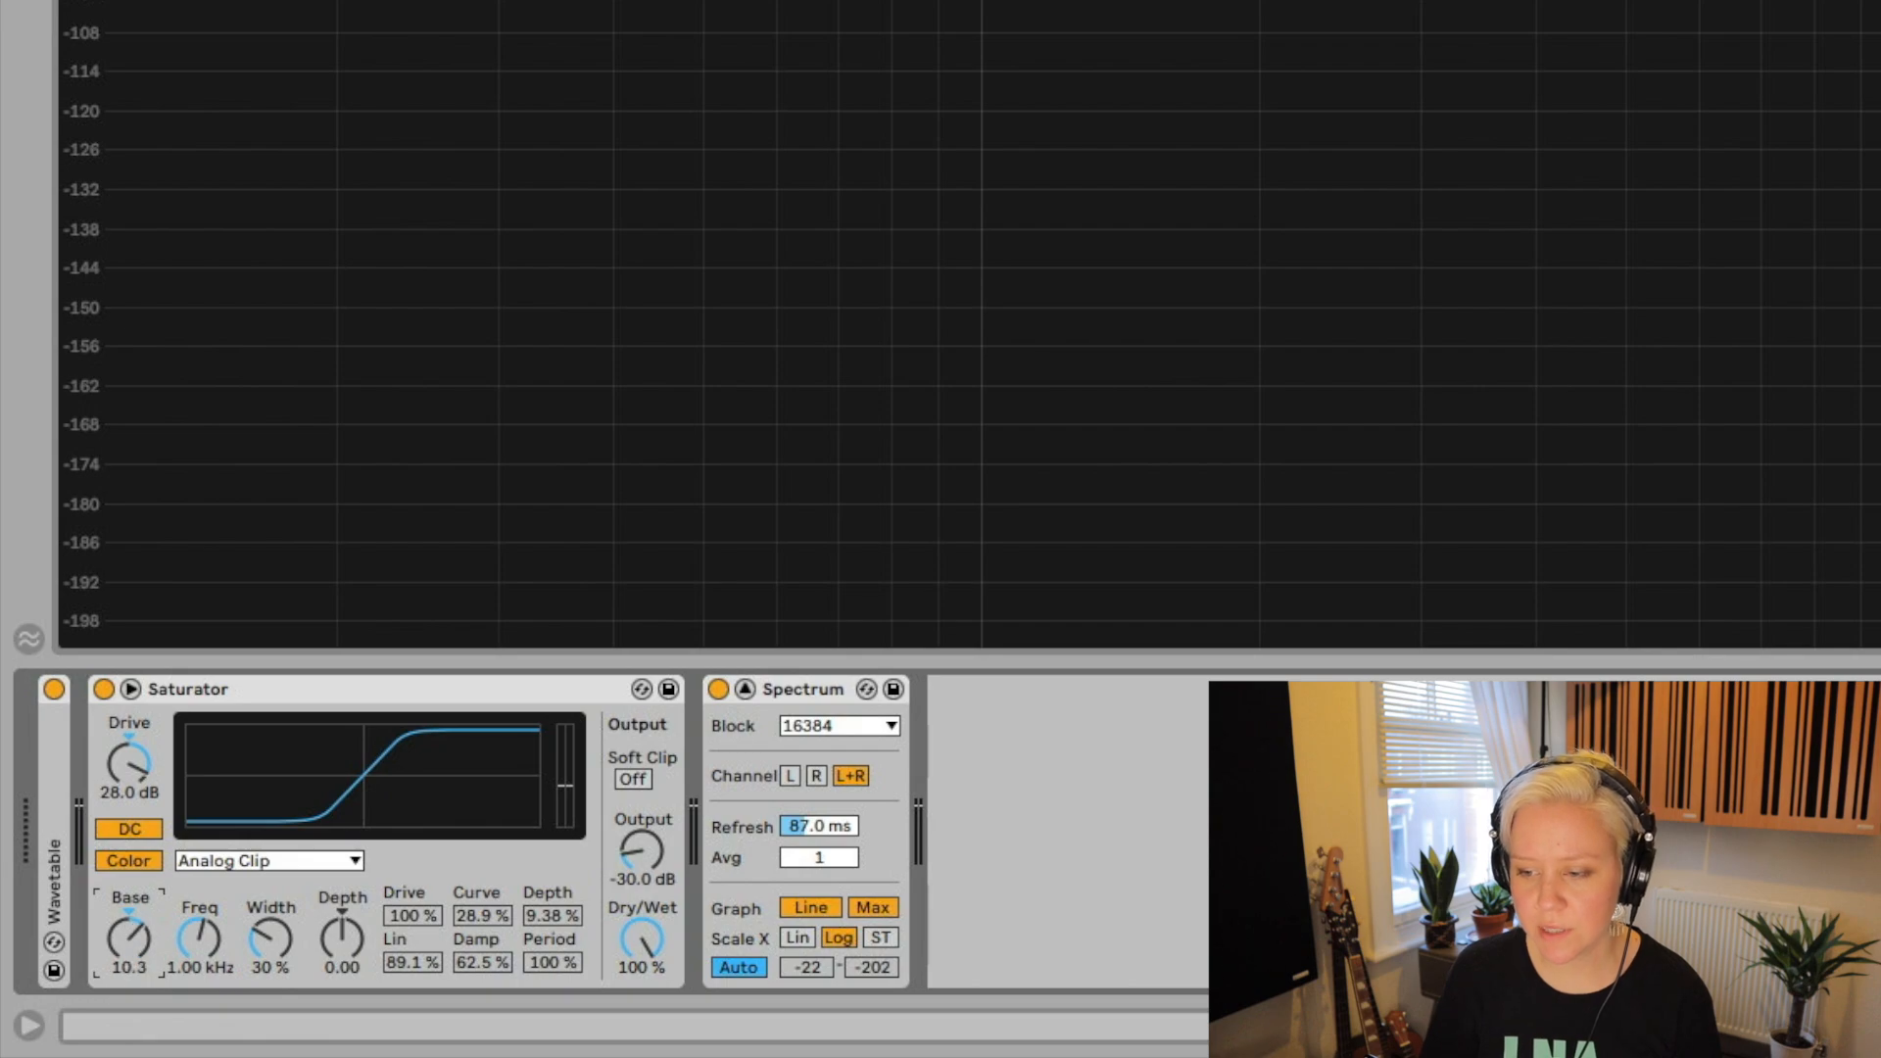
Sweep the Color section's Base down to -25.1 during playback and reset it to 0.00.
mouse_move(128, 938)
mouse_down()
mouse_move(128, 958)
mouse_move(138, 925)
mouse_up()
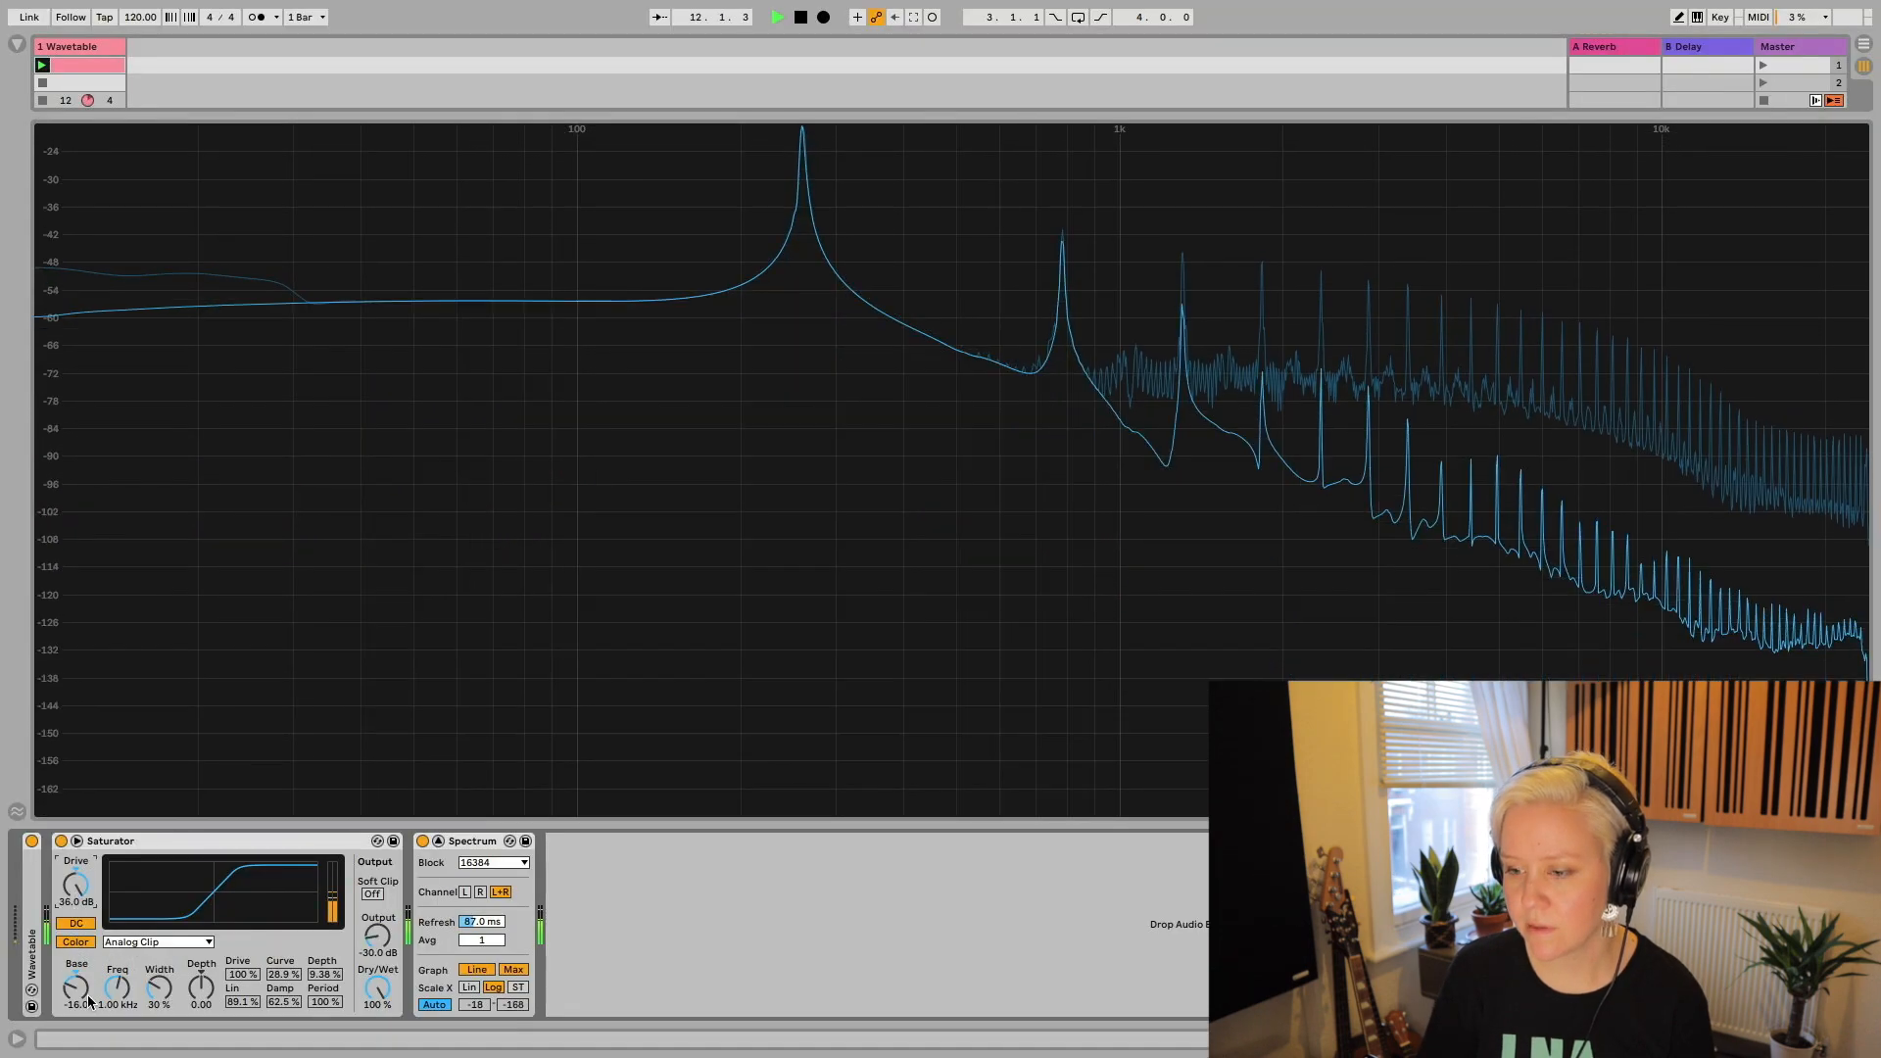
mouse_move(75, 987)
mouse_down()
mouse_move(75, 901)
mouse_move(76, 1008)
mouse_up()
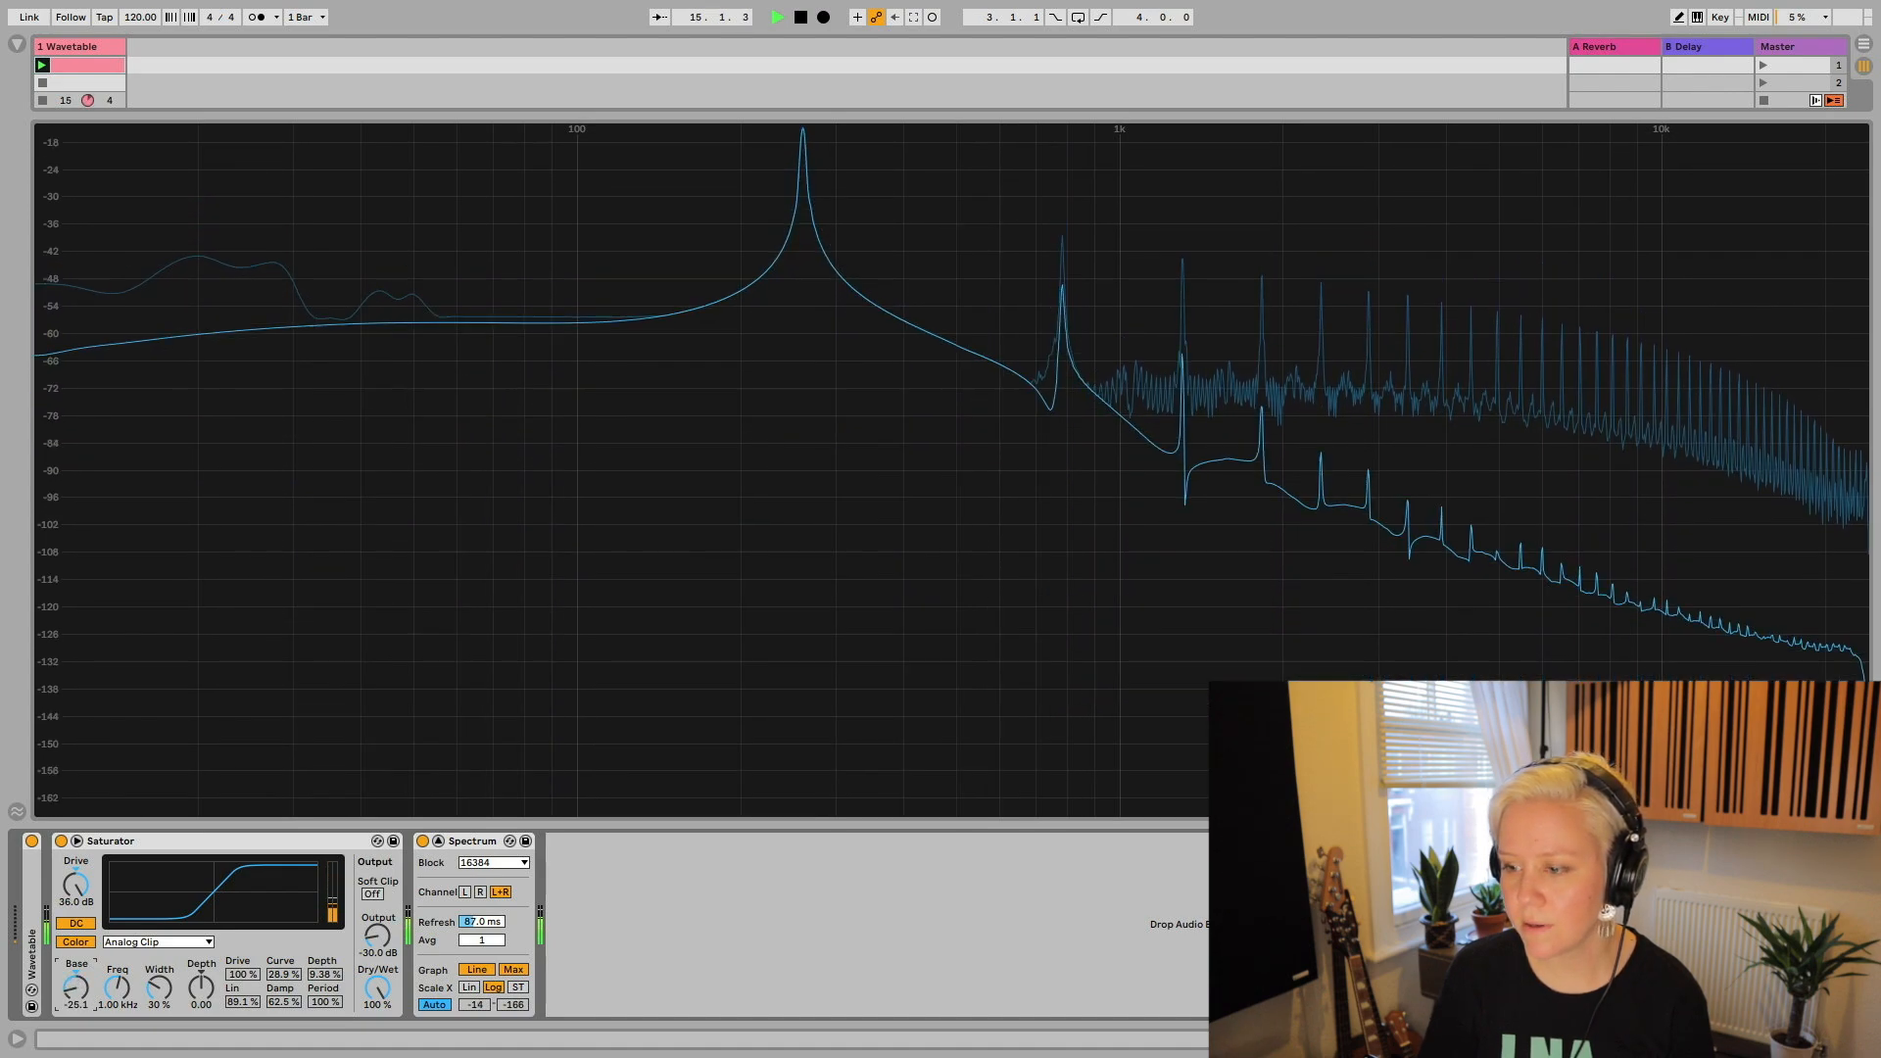
double_click(78, 989)
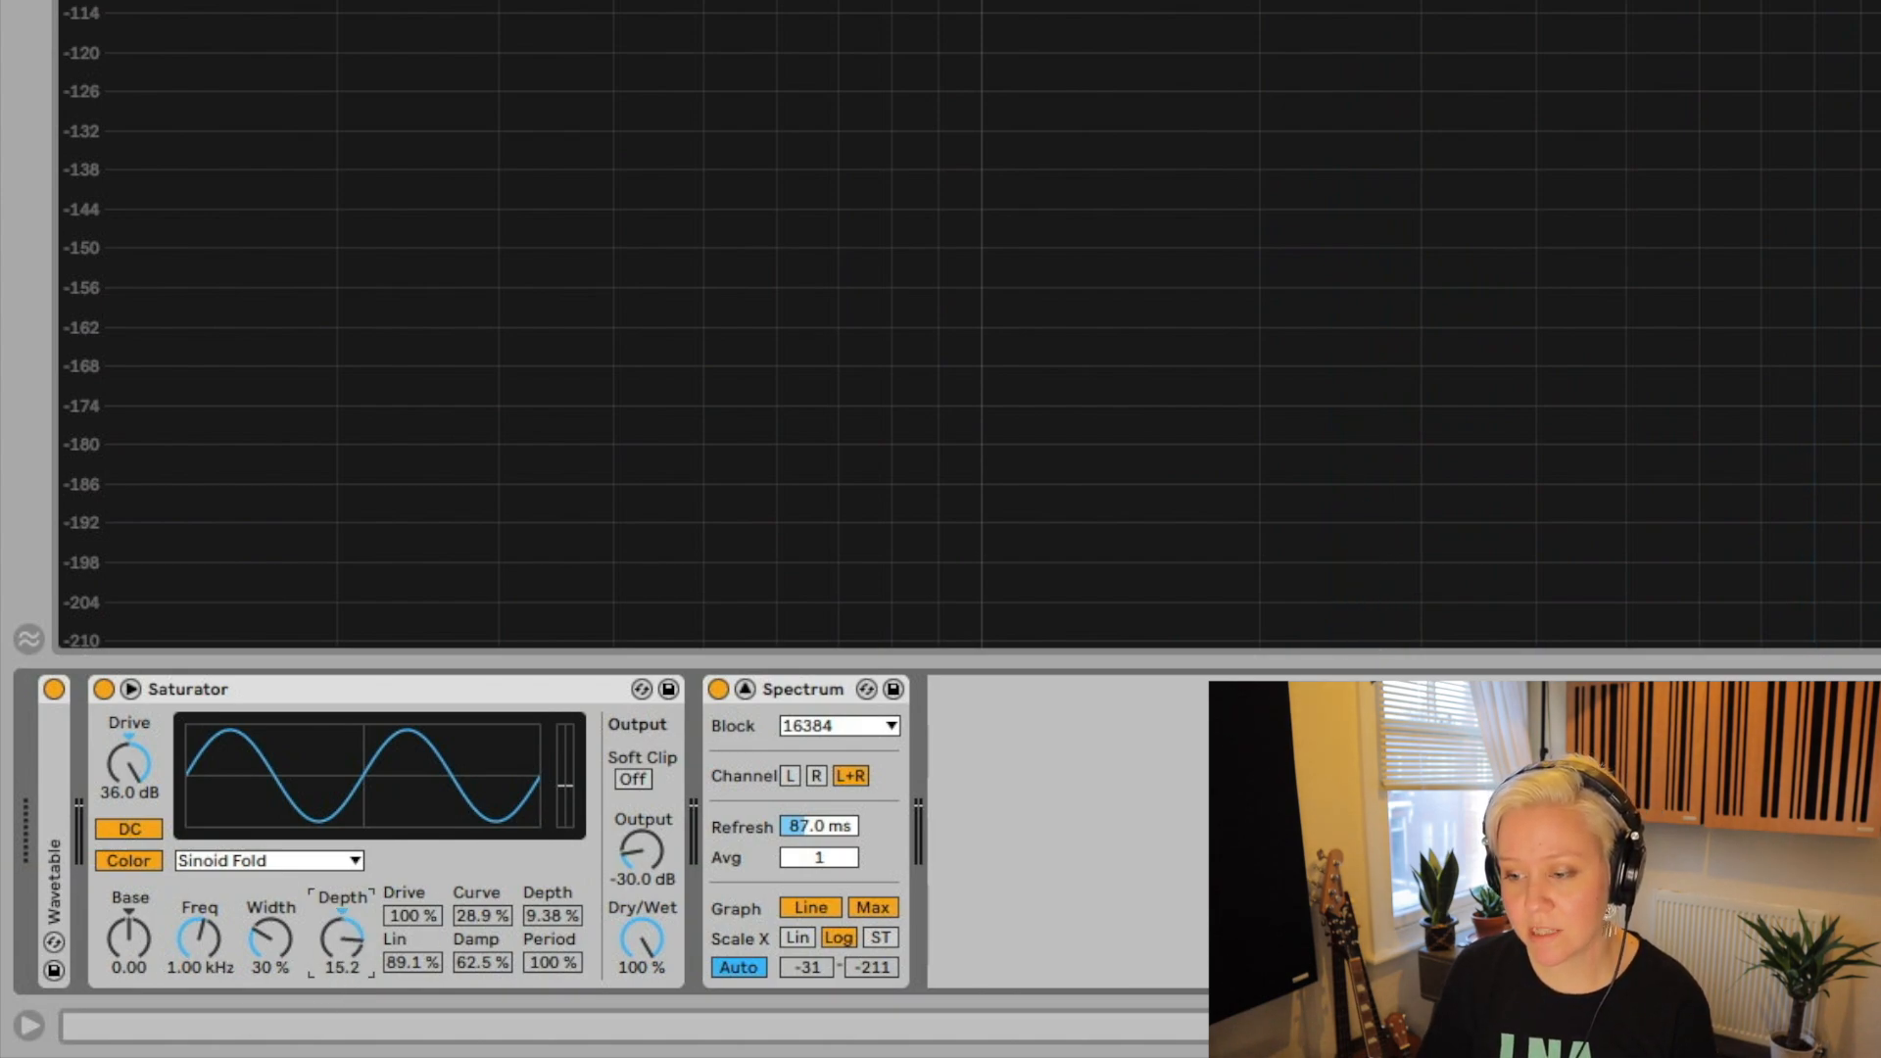
Try out the Color section's Depth, and set its Freq to 2.07 kHz and Width to 65 % during playback.
drag(342, 939, 342, 955)
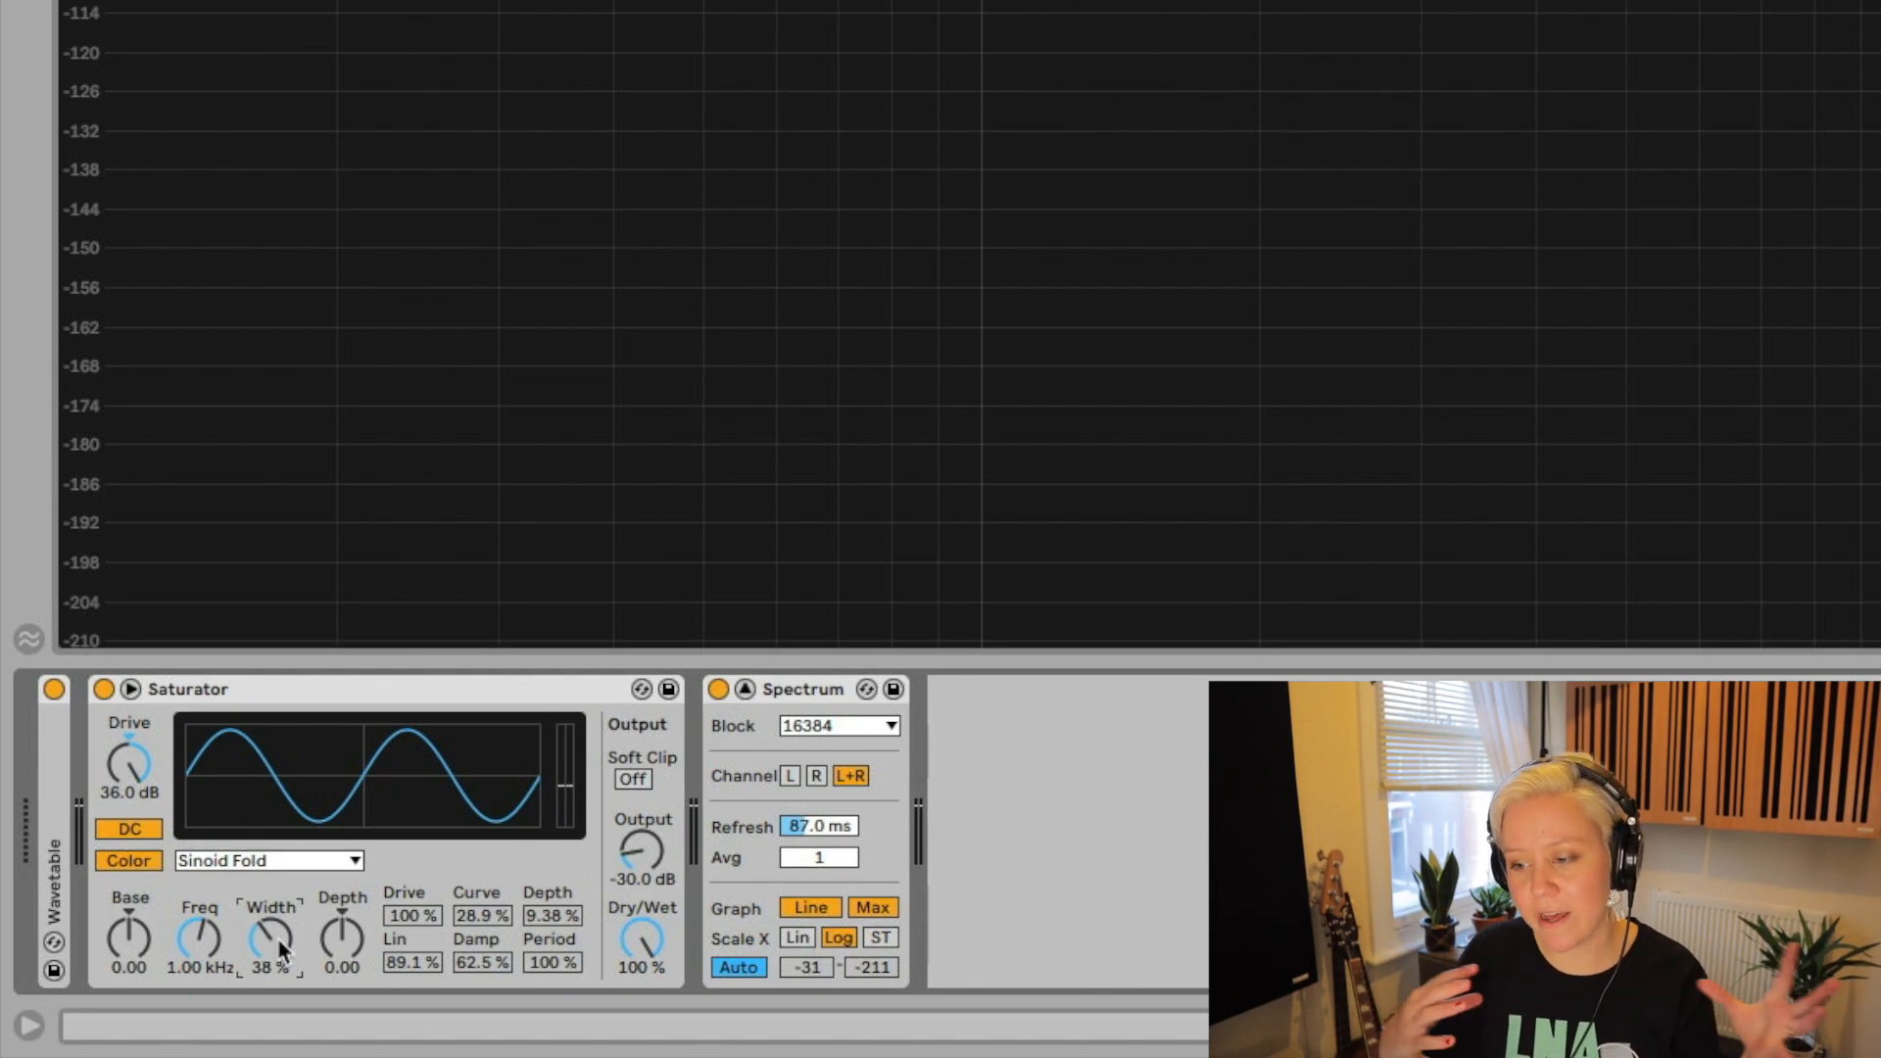
drag(278, 937, 199, 957)
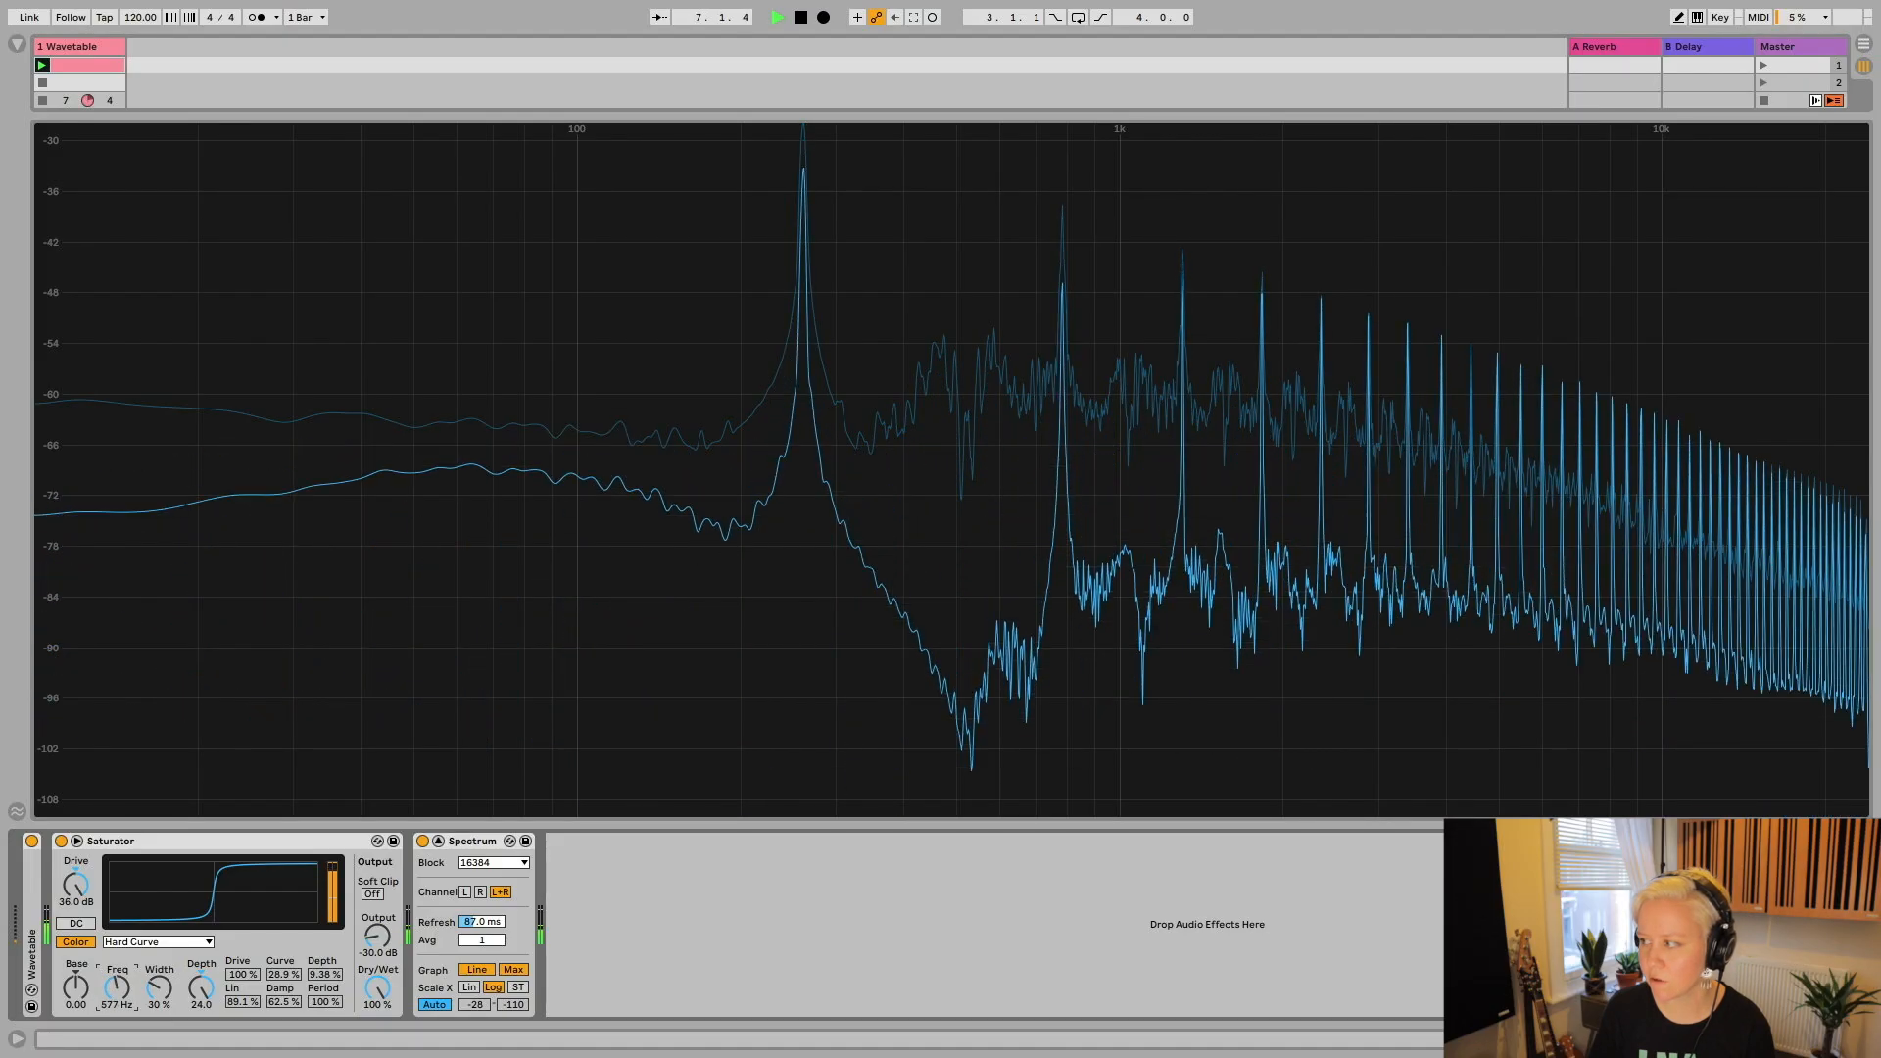
drag(117, 987, 117, 956)
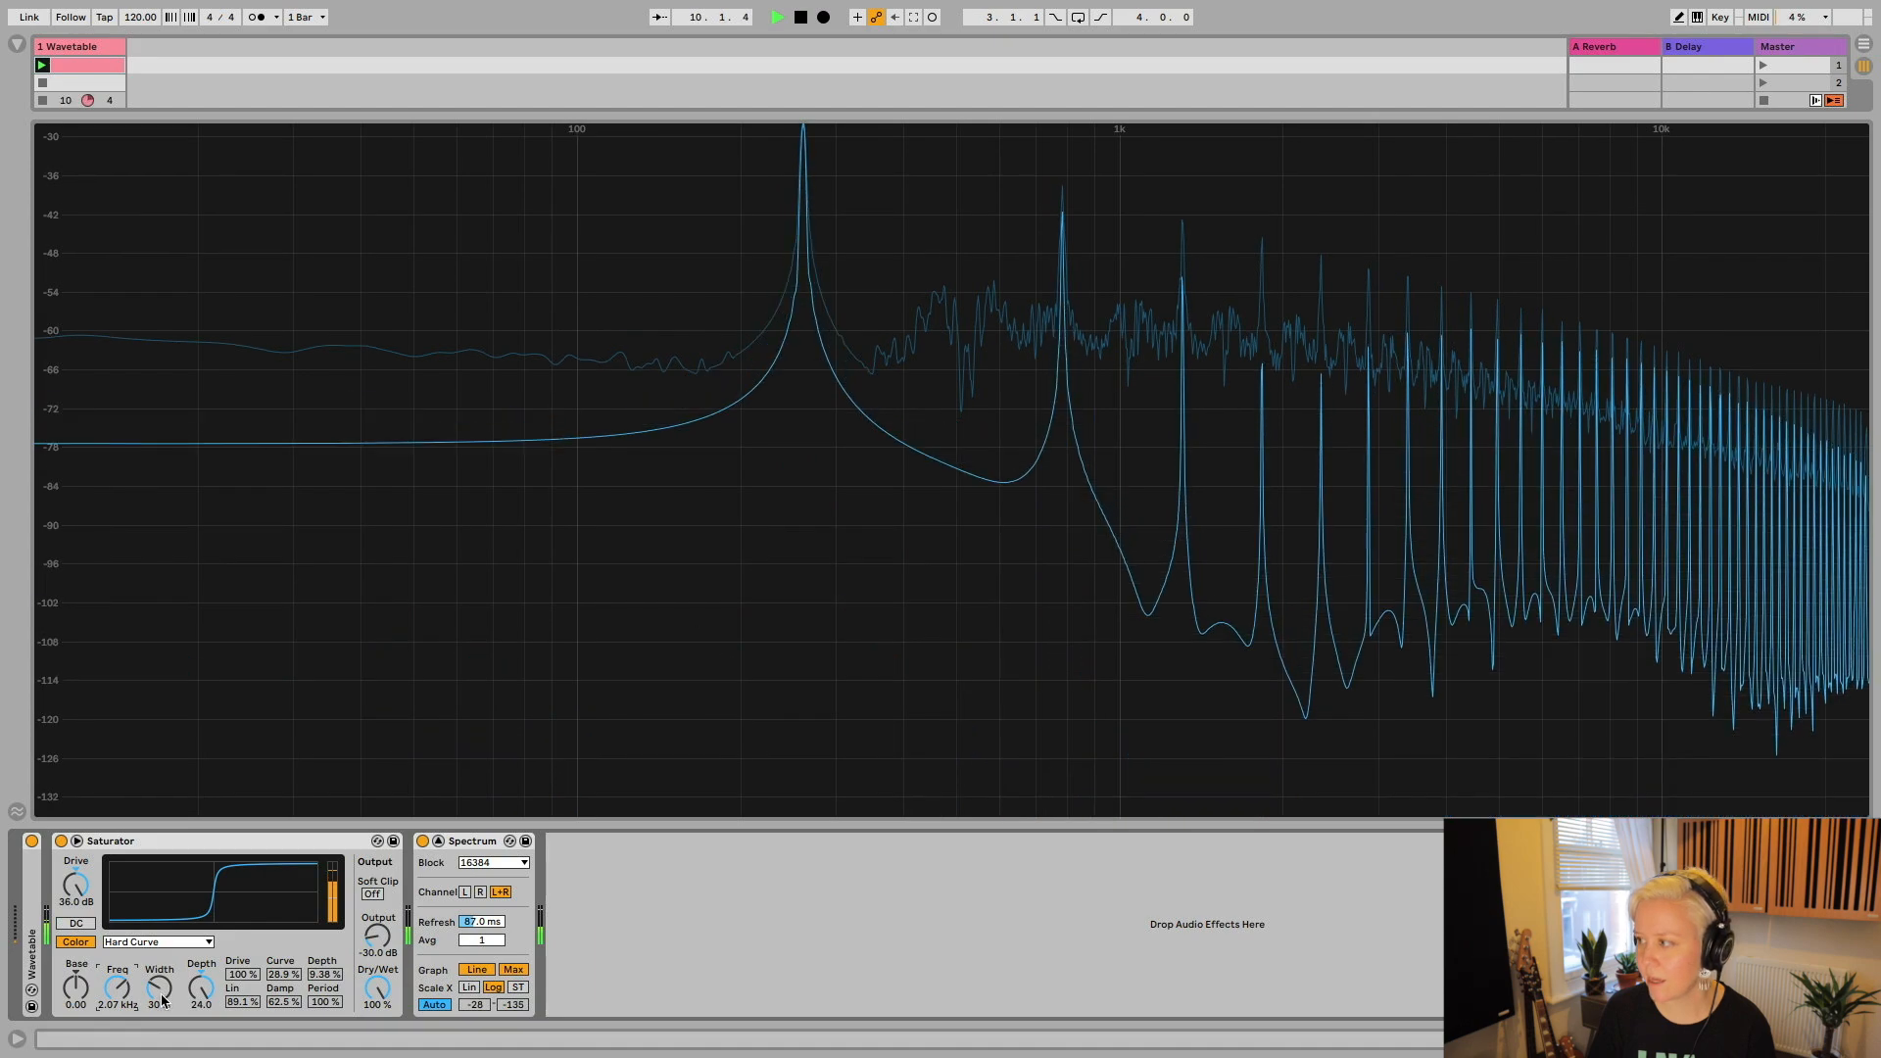
mouse_move(162, 999)
mouse_down()
mouse_move(161, 943)
mouse_move(162, 1041)
mouse_move(161, 943)
mouse_move(162, 1012)
mouse_move(200, 1004)
mouse_move(200, 1042)
mouse_move(159, 974)
mouse_up()
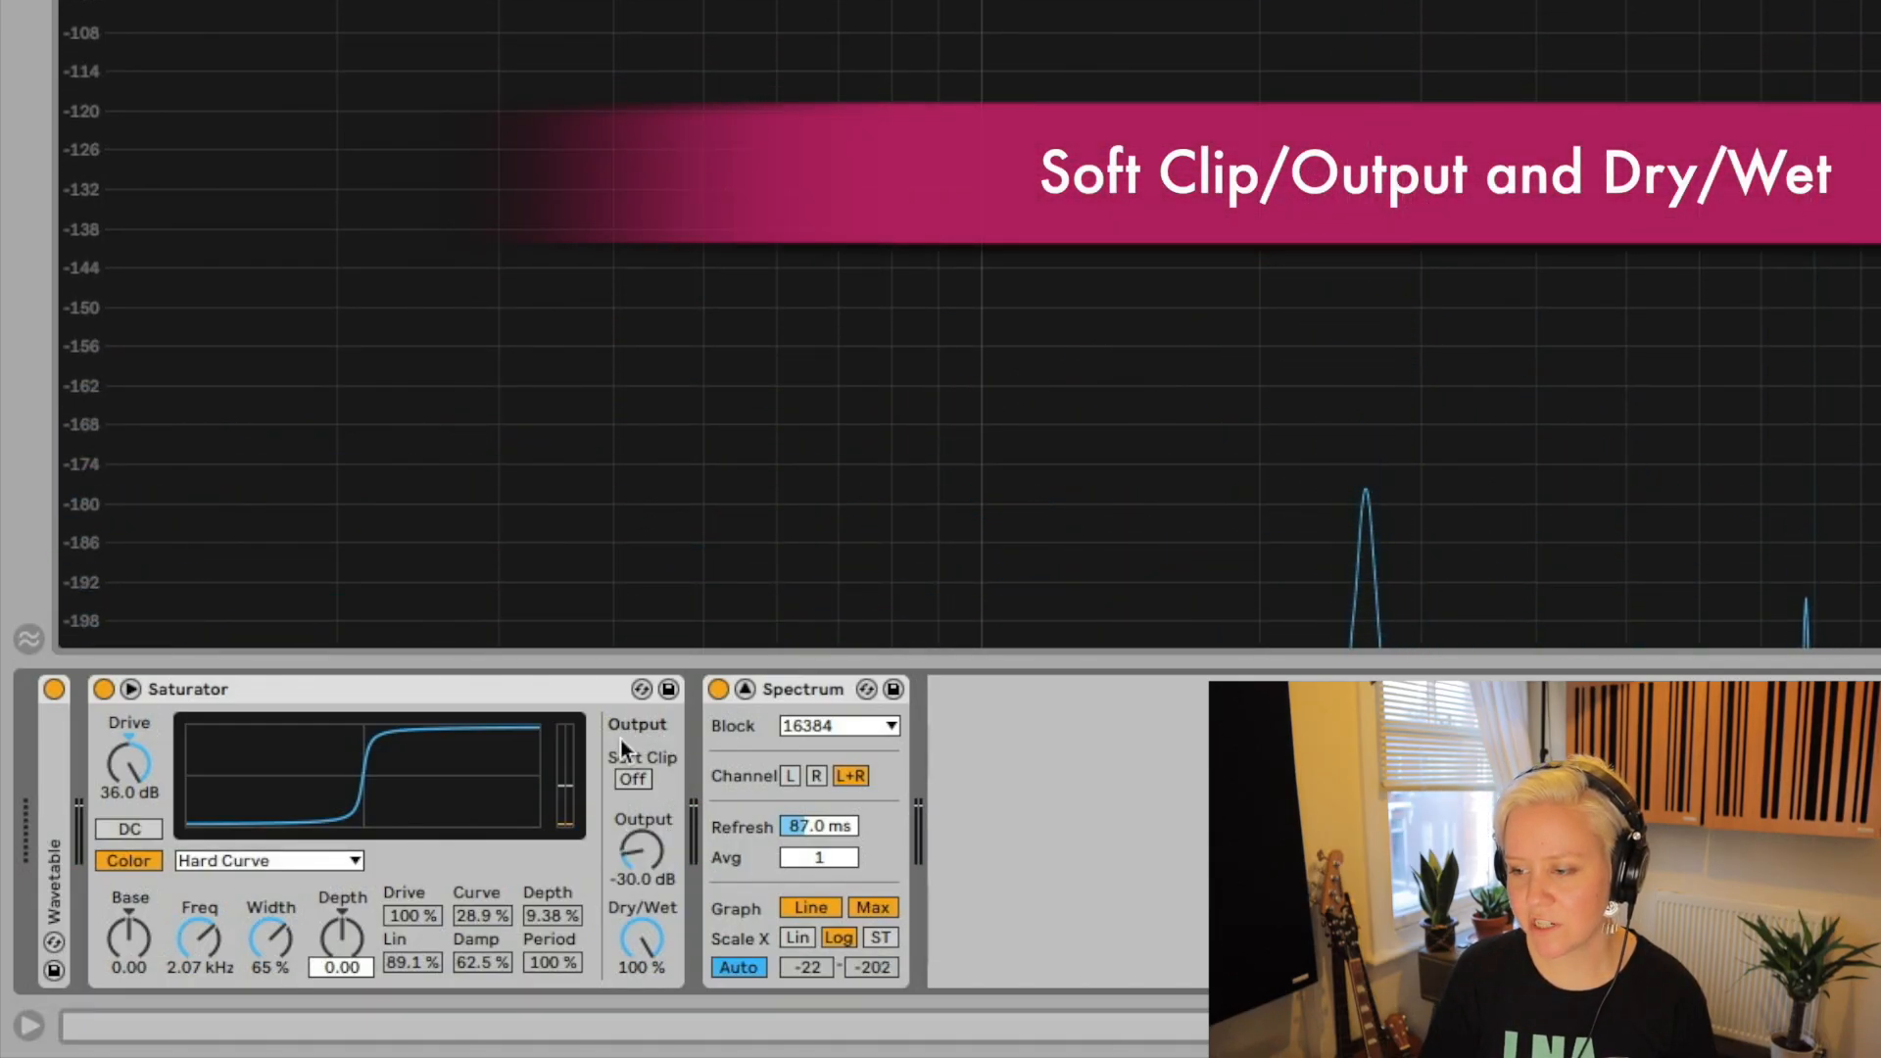
Toggle the Saturator's Soft Clip on and off again, and set its Output level to -30.3 dB.
click(632, 786)
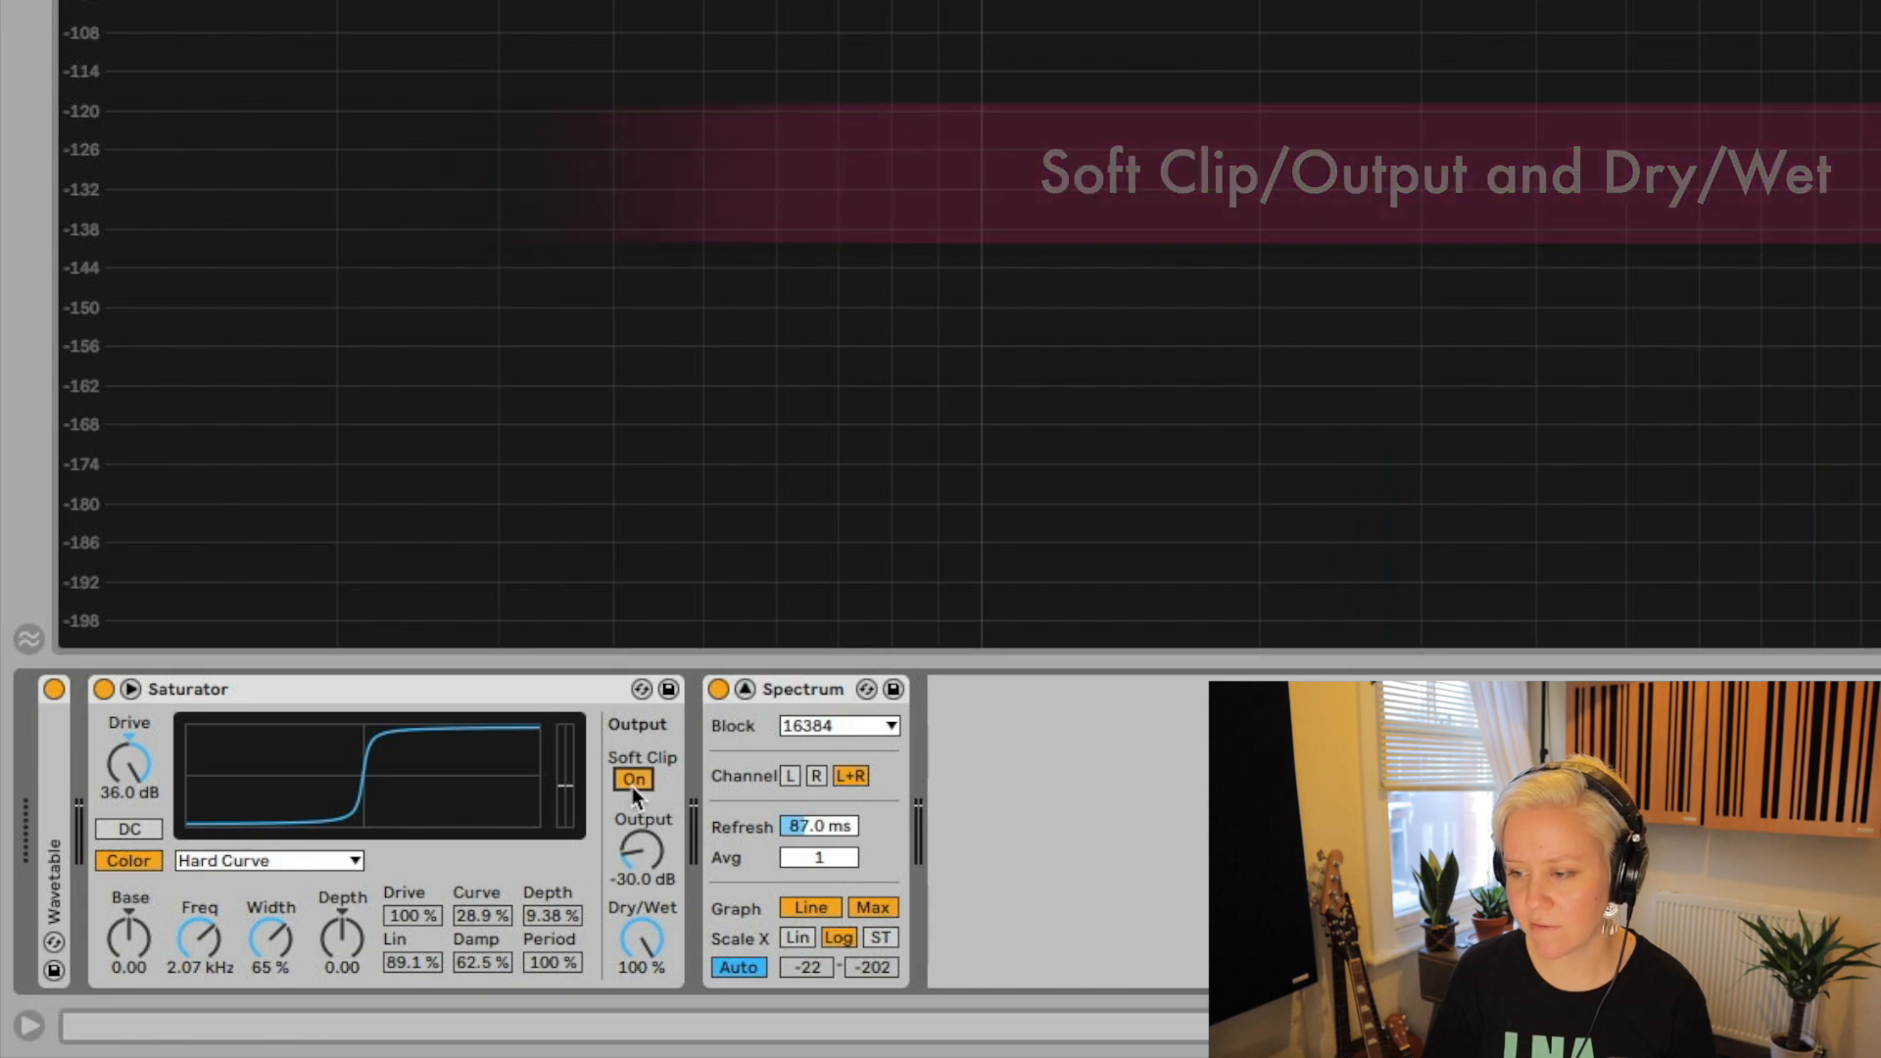
click(632, 786)
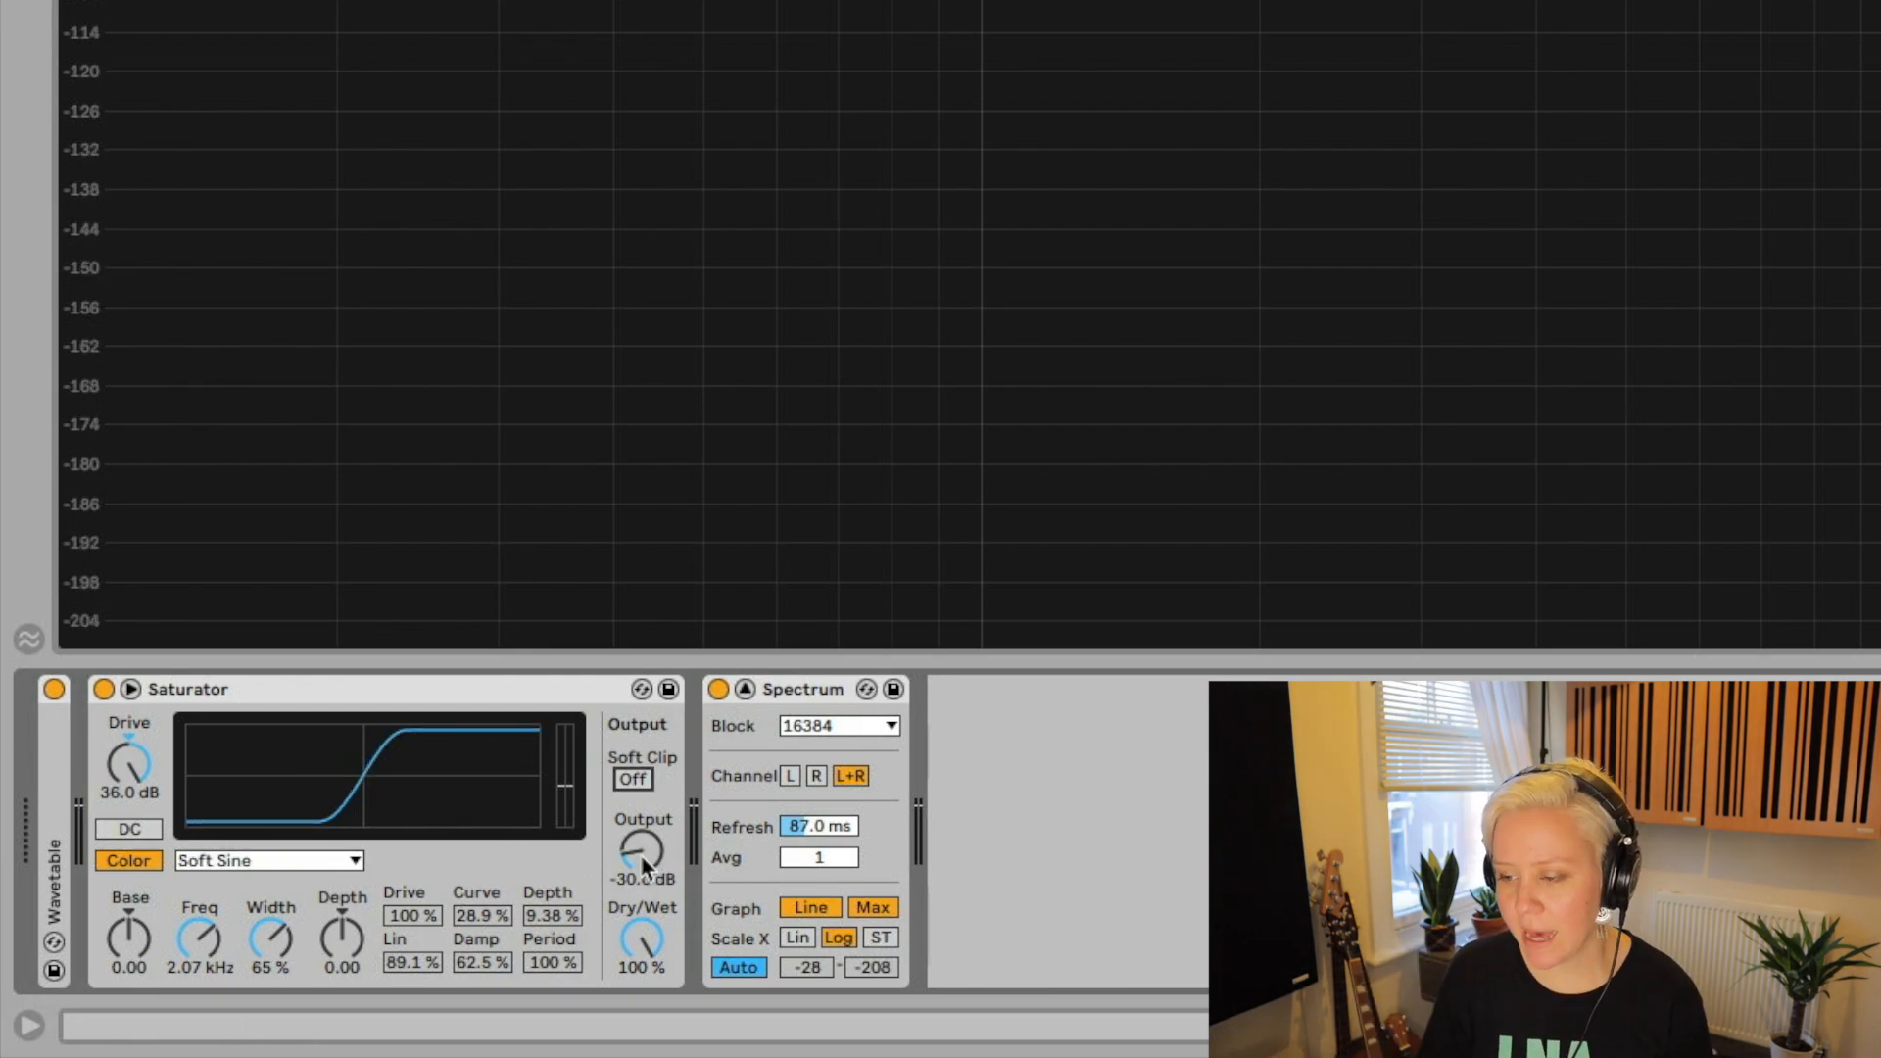
click(641, 852)
drag(641, 852, 641, 828)
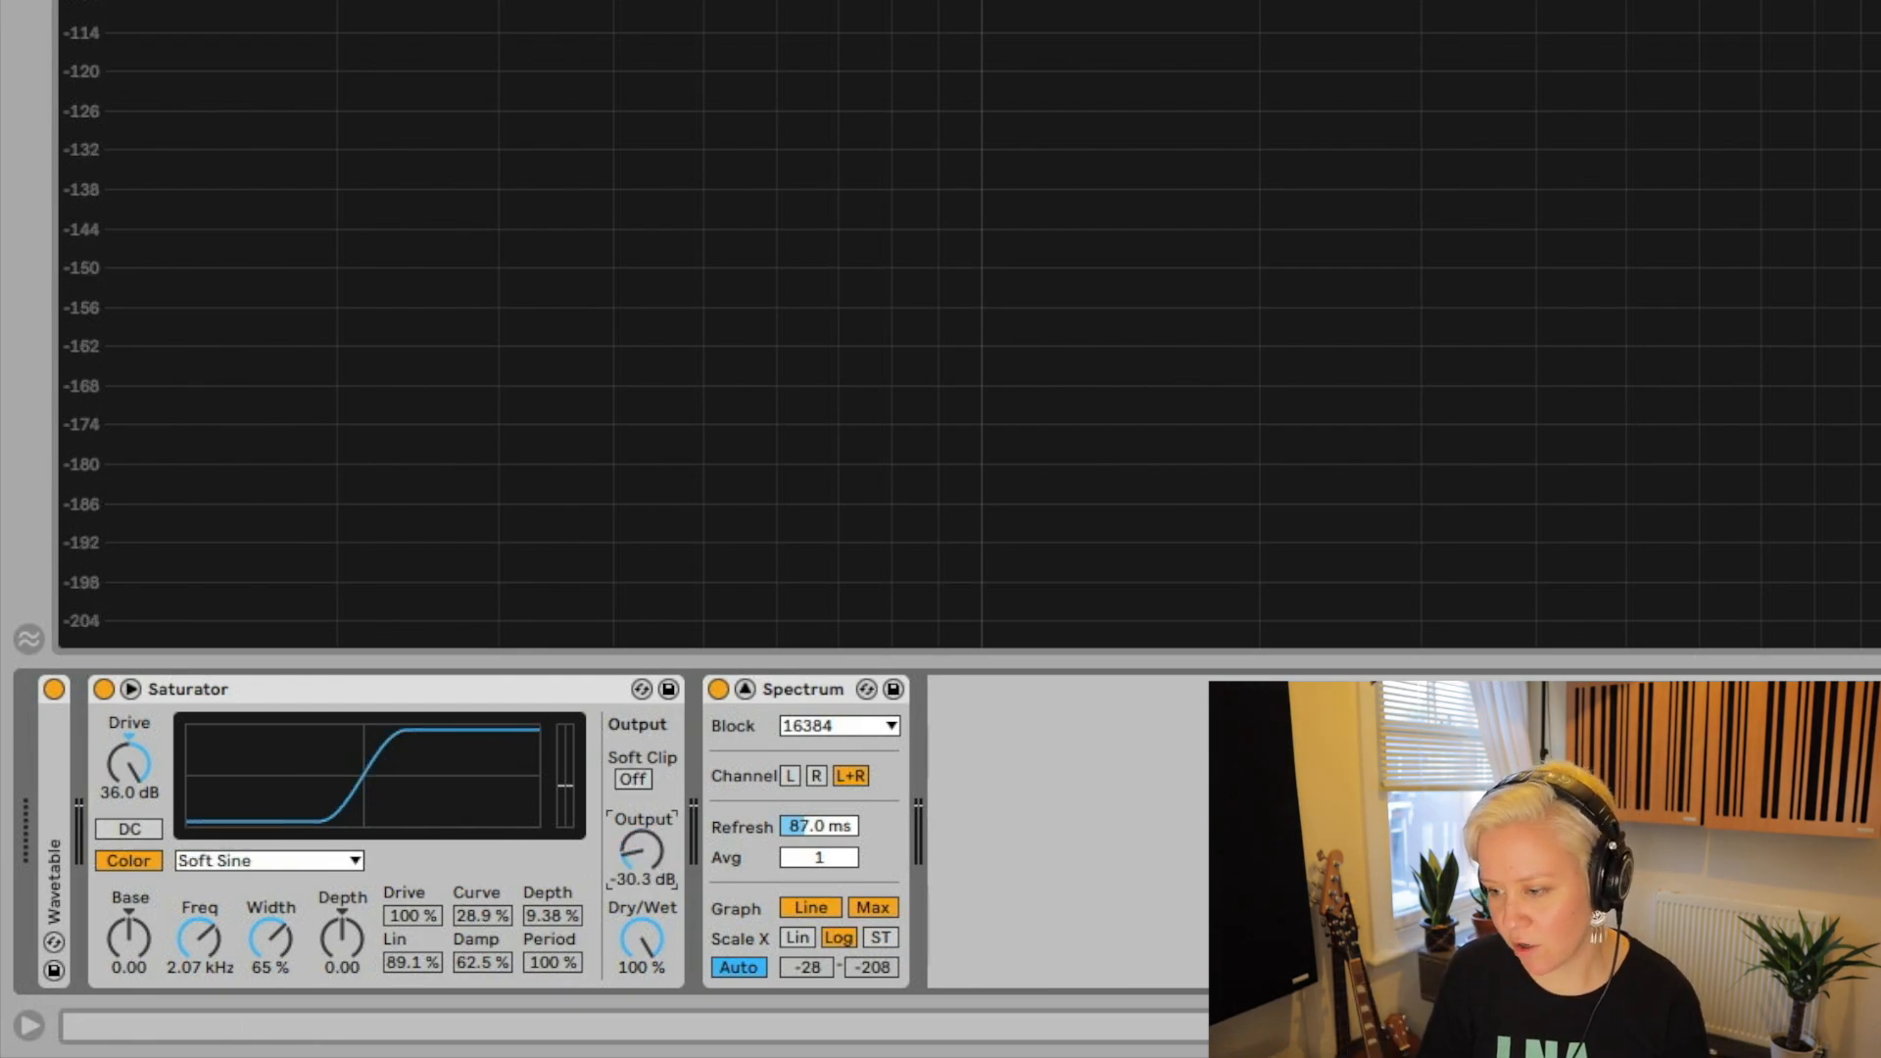
Lower the Saturator's Dry/Wet mix to 49.2 % and return it to 100 % while the clip plays.
mouse_move(662, 960)
mouse_down()
mouse_move(663, 1010)
mouse_move(662, 958)
mouse_up()
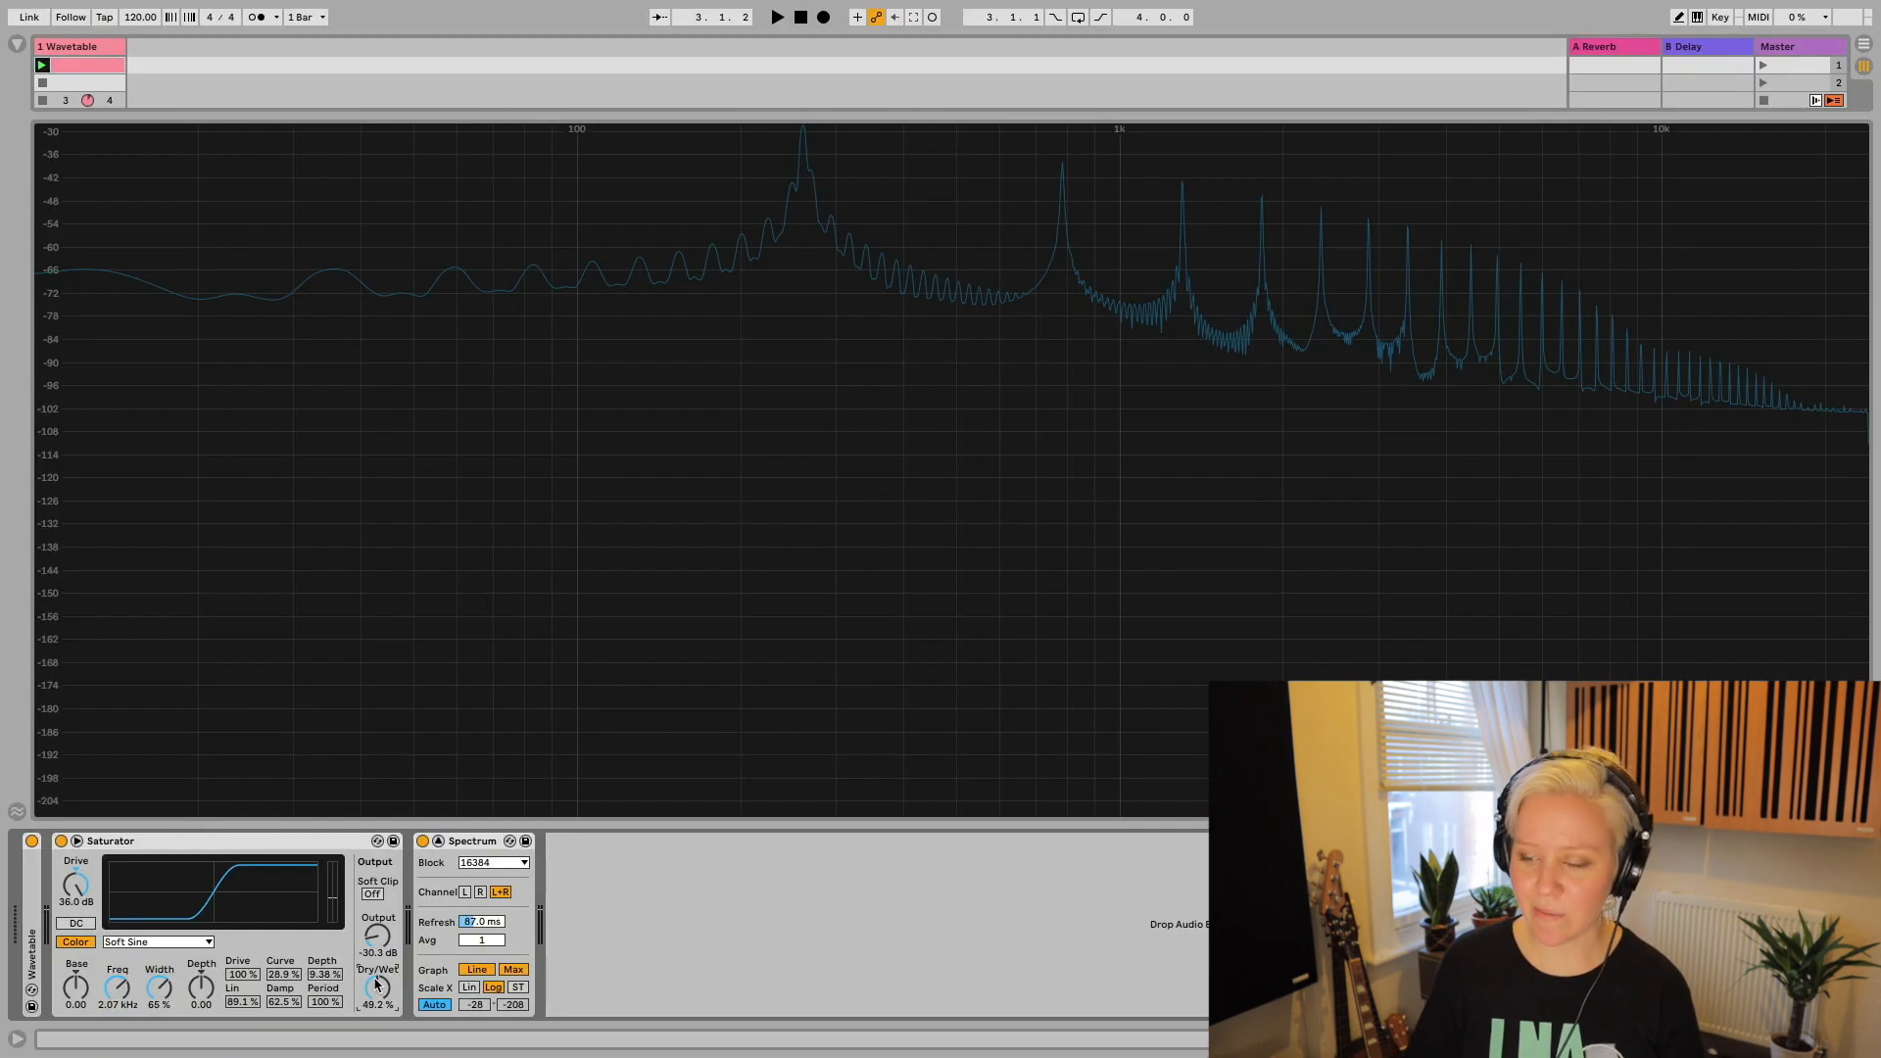
key(space)
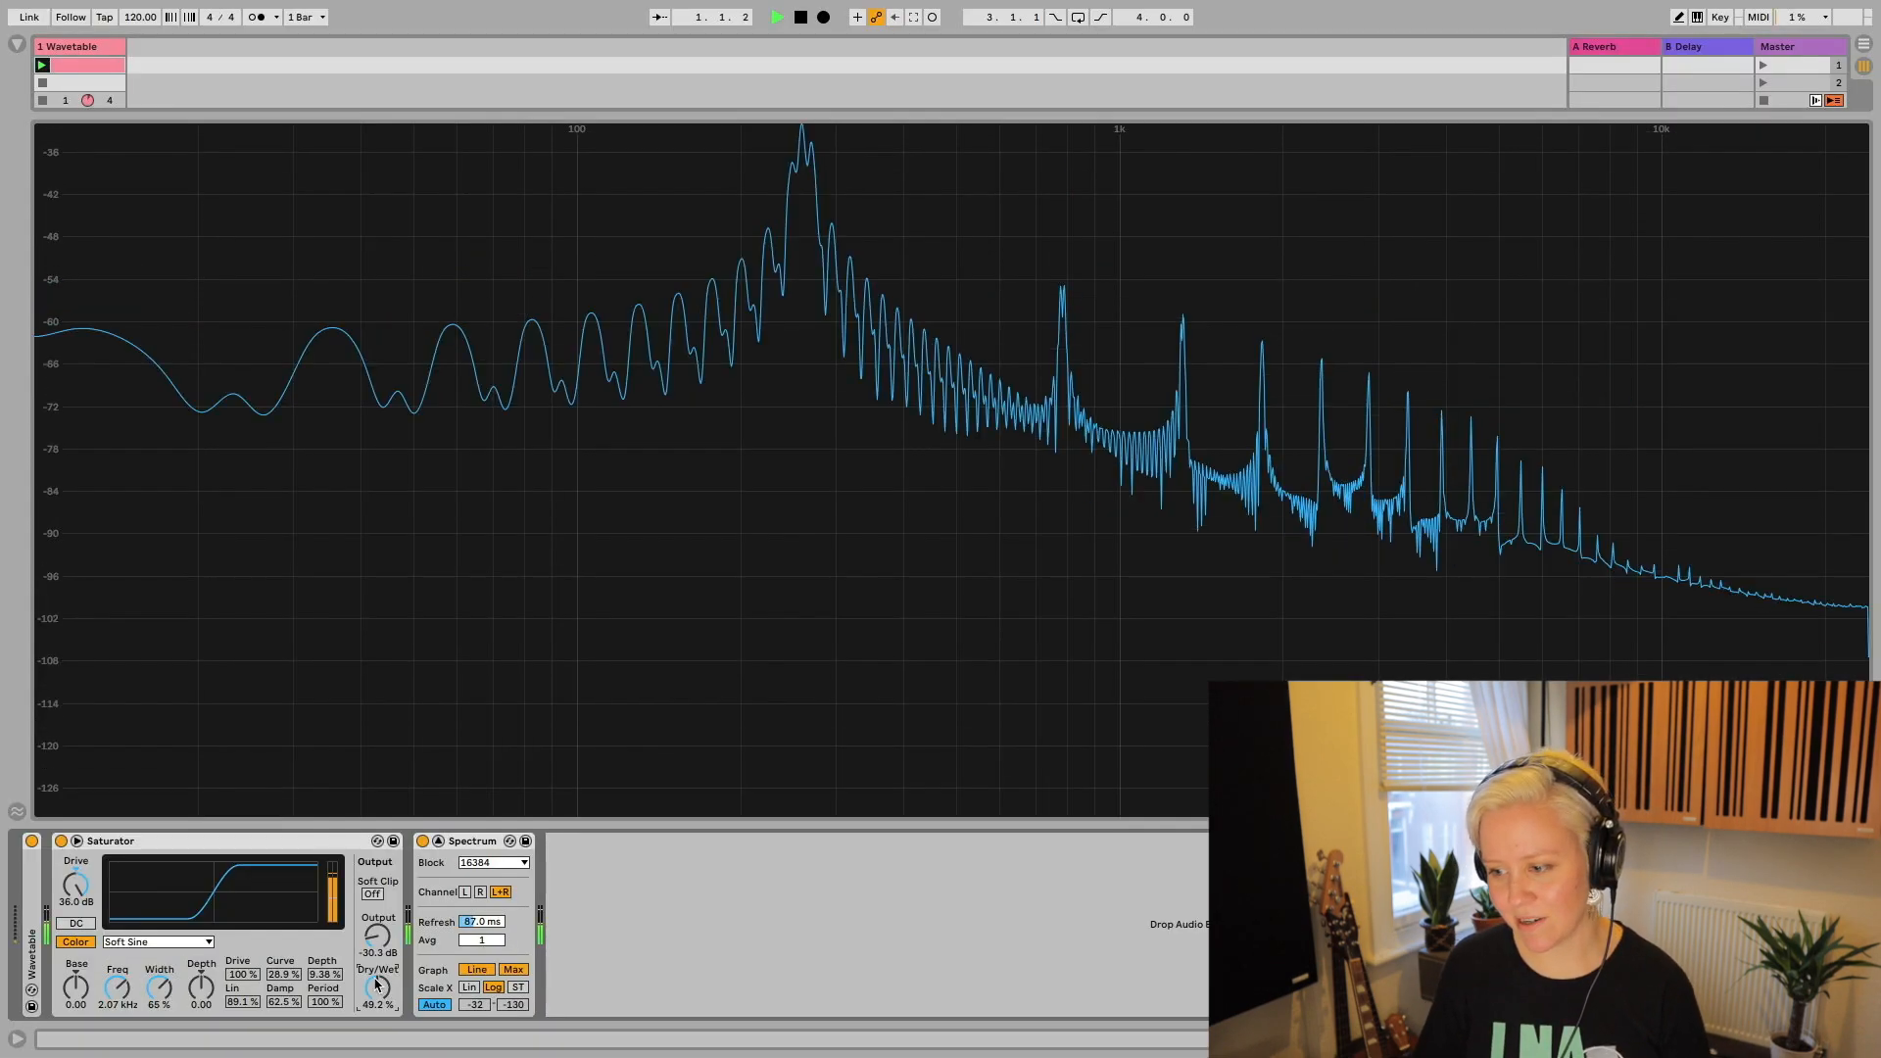
drag(375, 984, 375, 928)
key(space)
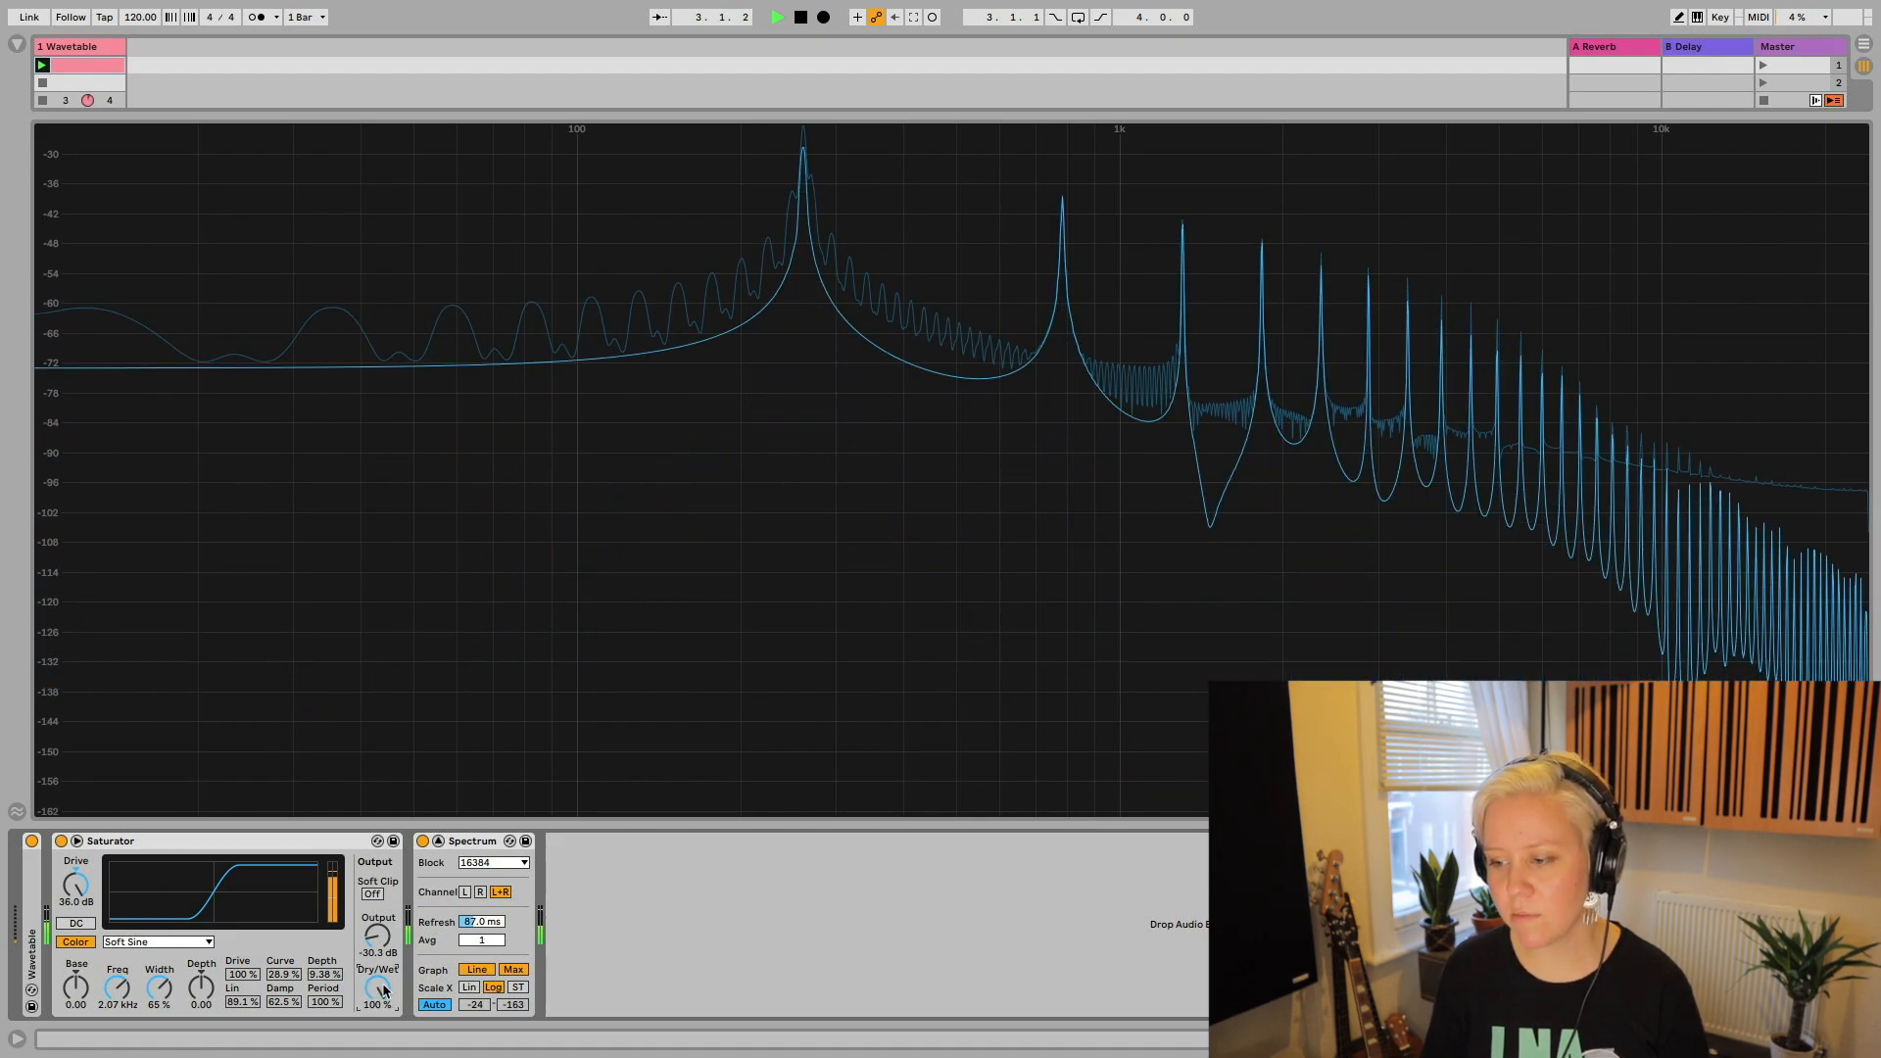